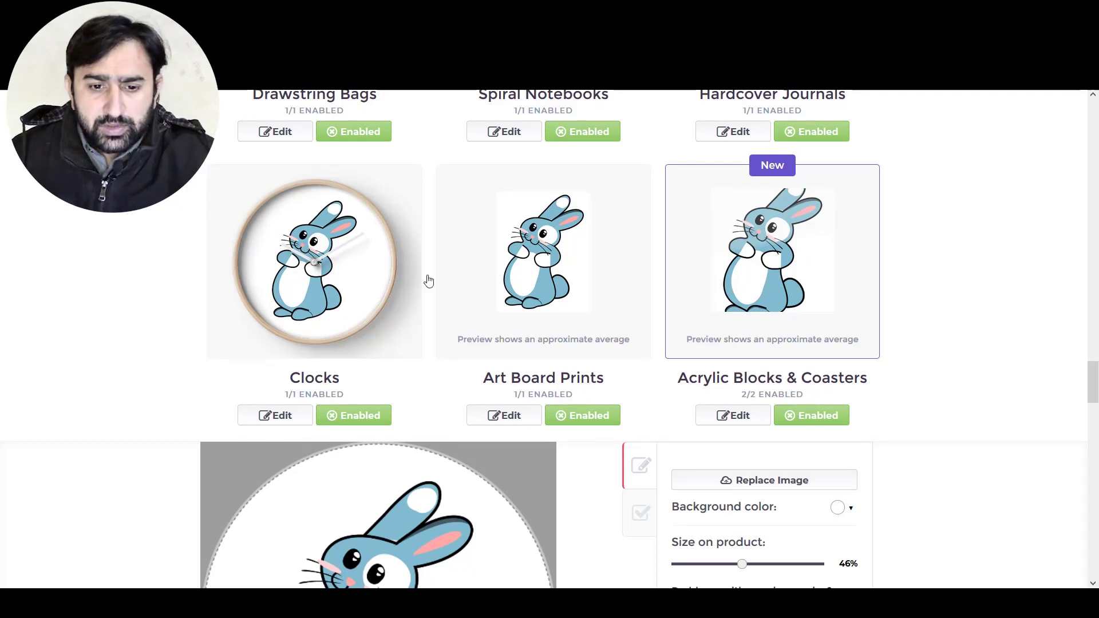
- Examine the Clocks product settings, including design size, centring, repeat, default frame and hand colors, and the PSD template link
scroll(342, 263, down, 2)
scroll(339, 262, down, 2)
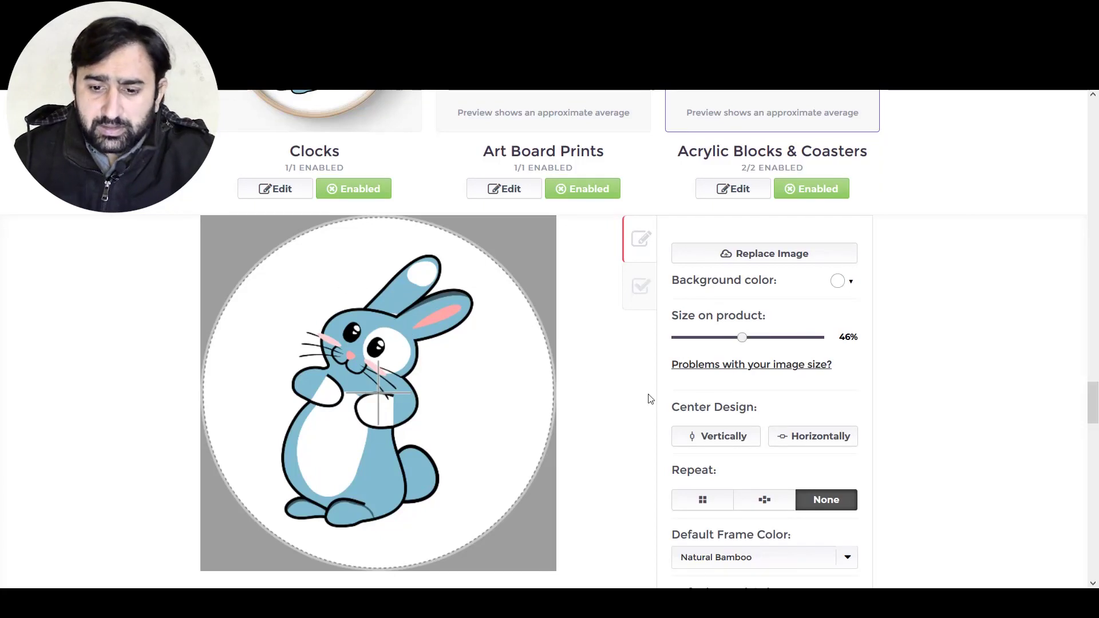
scroll(707, 401, down, 4)
scroll(707, 400, up, 4)
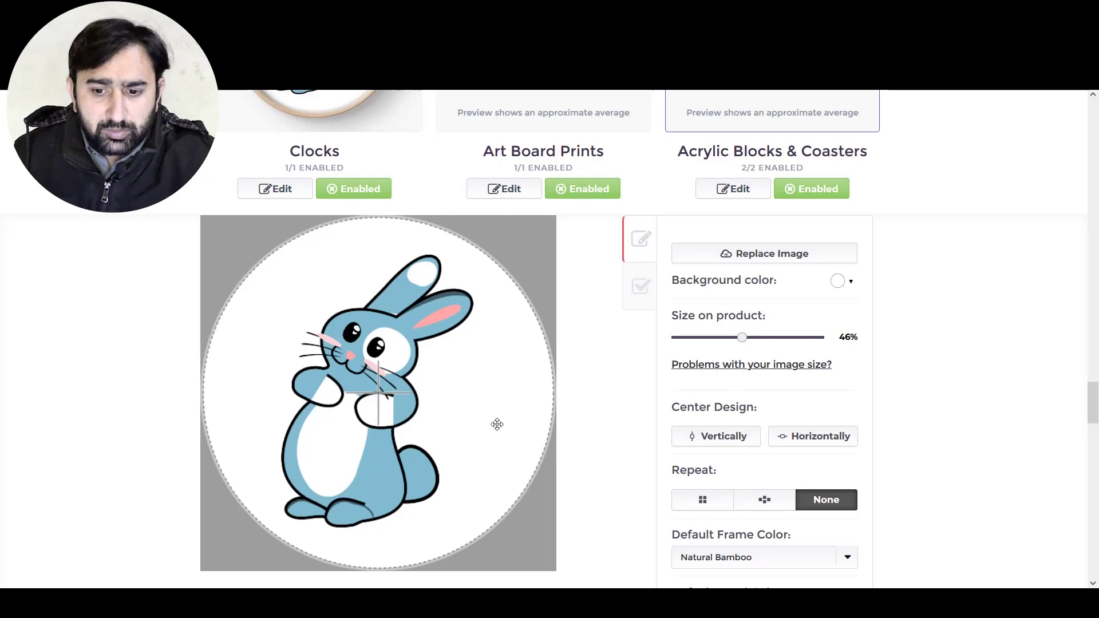
scroll(858, 446, down, 4)
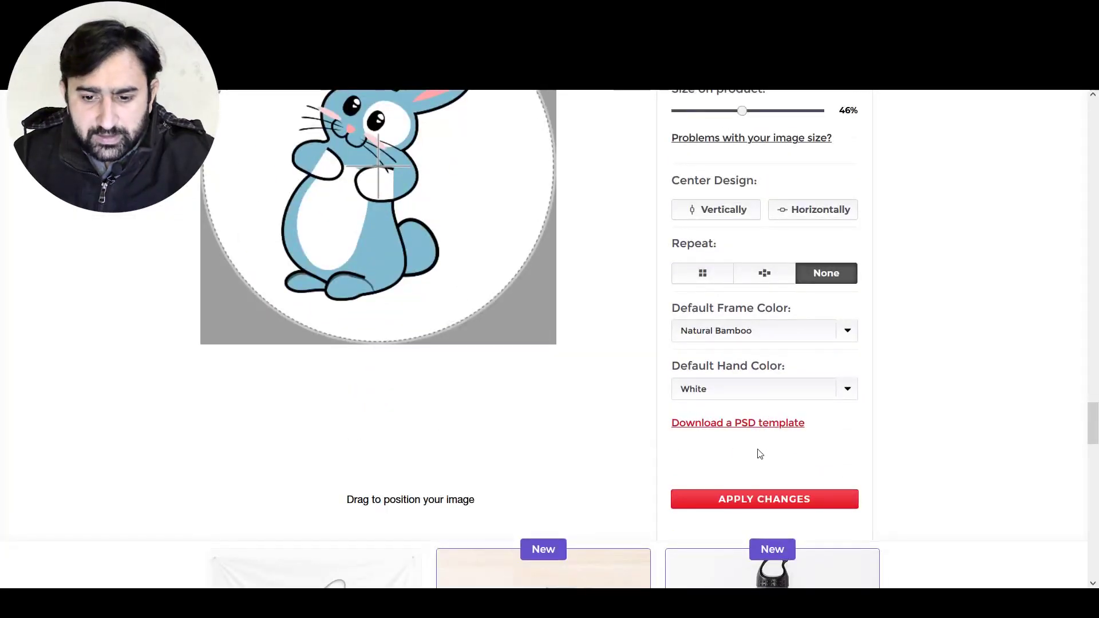
scroll(590, 393, up, 1)
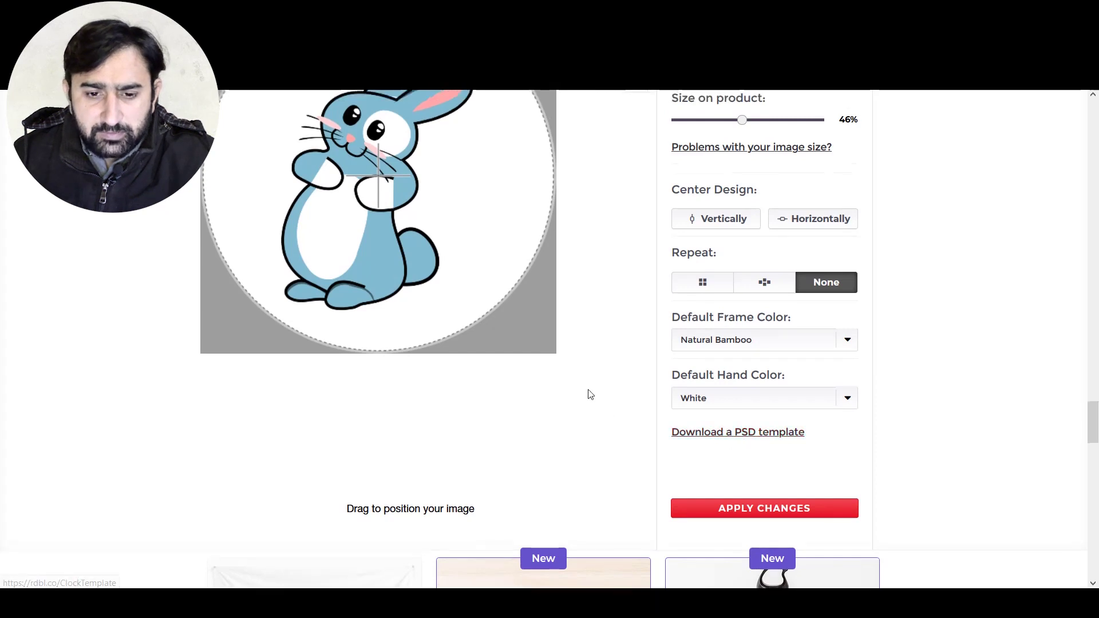
scroll(590, 393, up, 3)
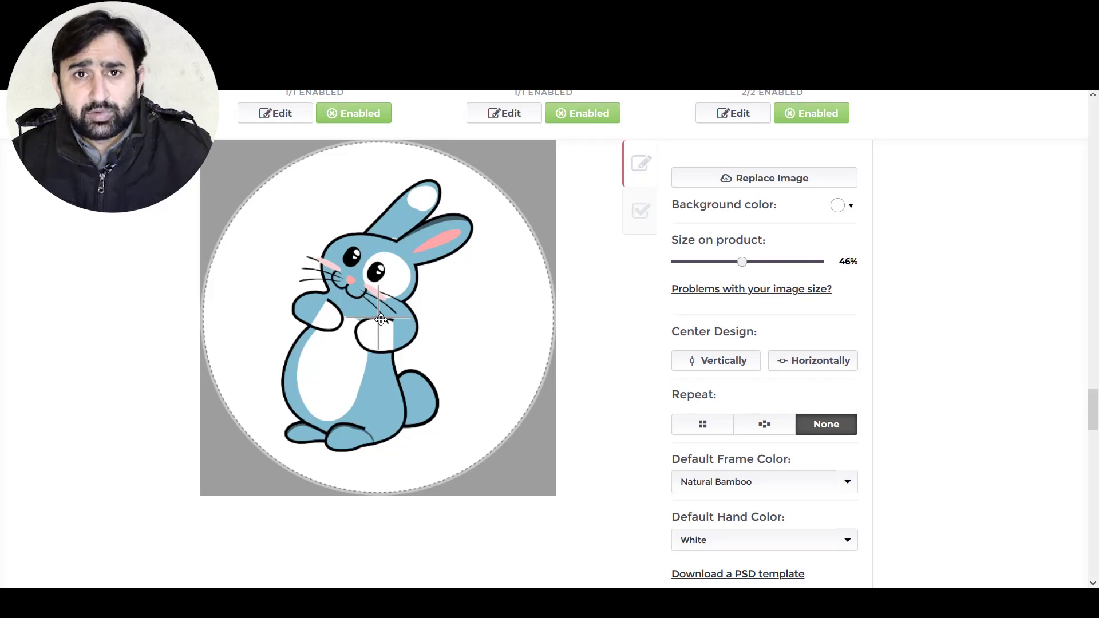
scroll(770, 389, down, 1)
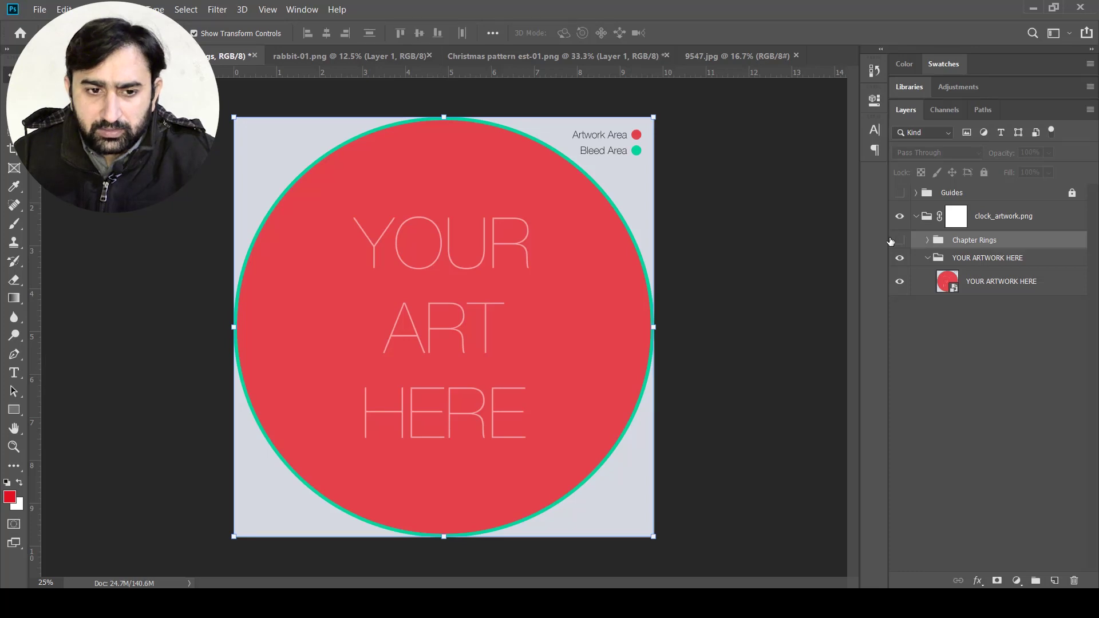
- Preview the clock frame and hands by showing the Guides group, and hide it again
click(900, 195)
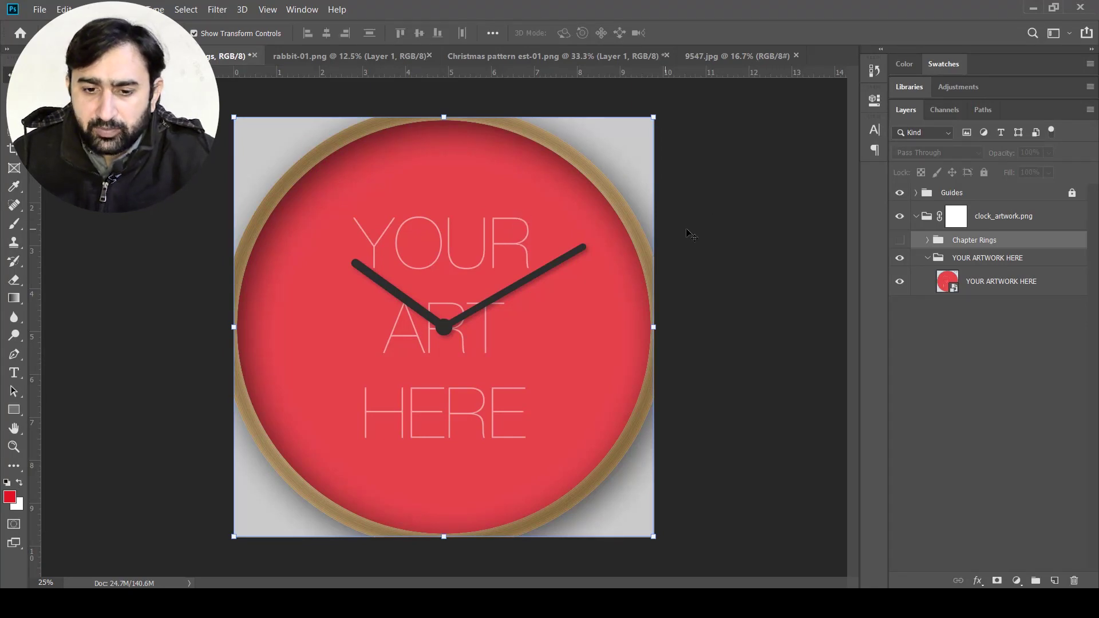
click(898, 195)
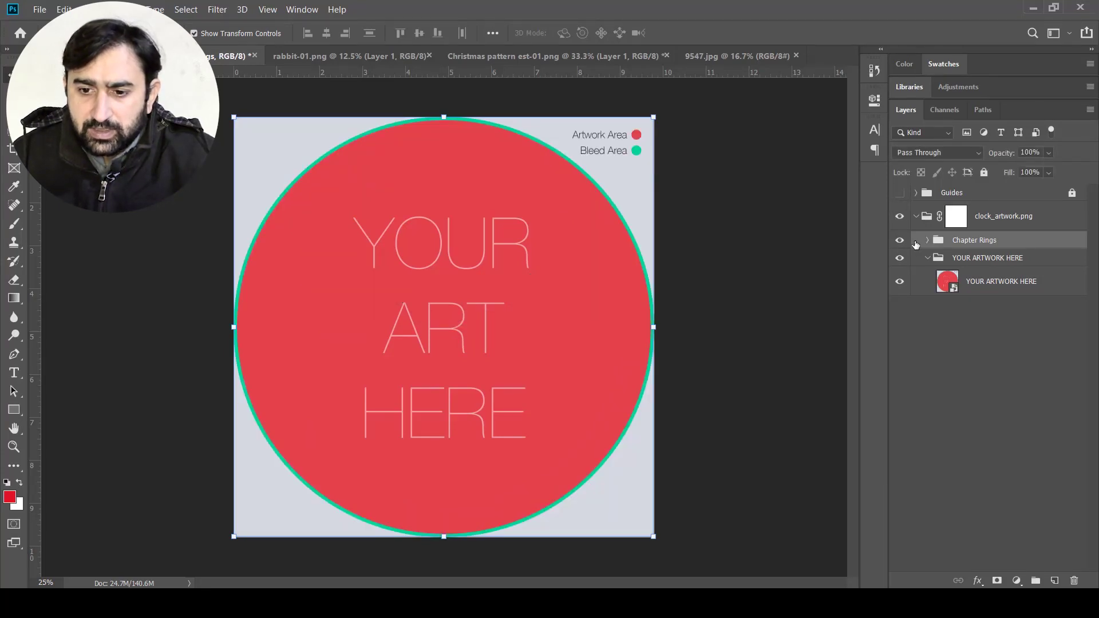
- Preview the chapter ring styles one by one, including roman numerals, diamonds, dashes and Minimal — White, hiding each again and collapsing the group
click(927, 241)
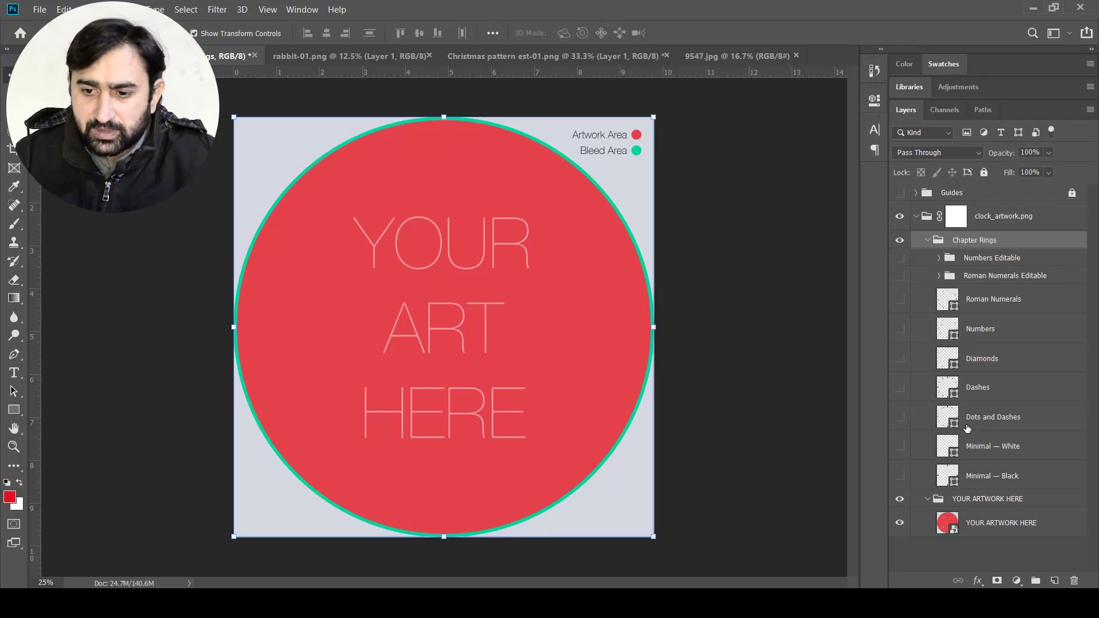
click(900, 258)
click(899, 257)
click(900, 276)
click(900, 276)
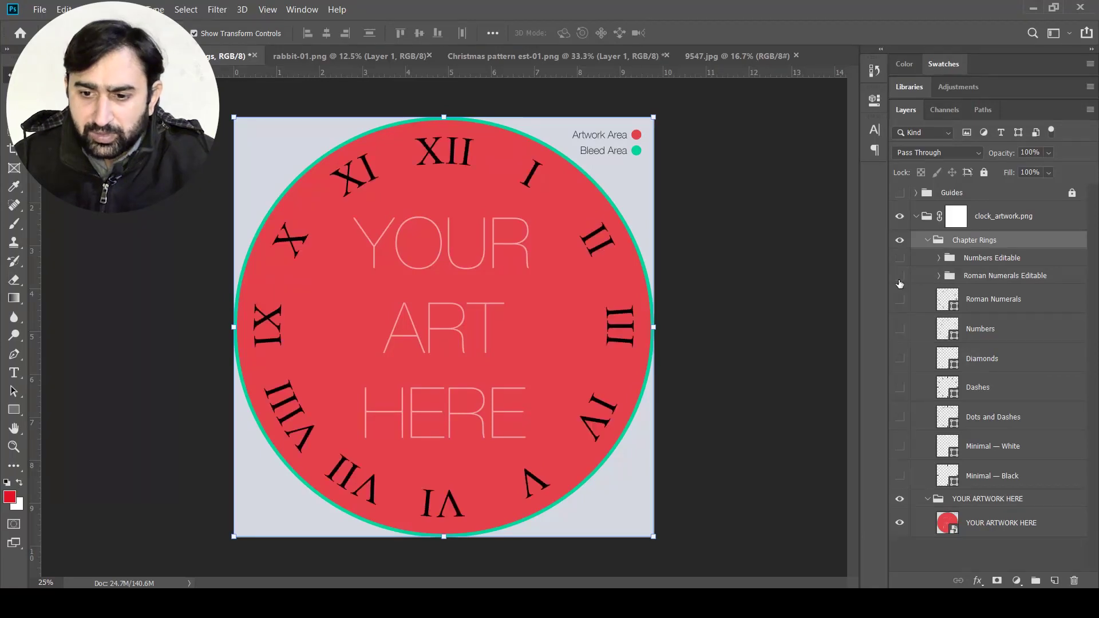
click(899, 359)
click(901, 360)
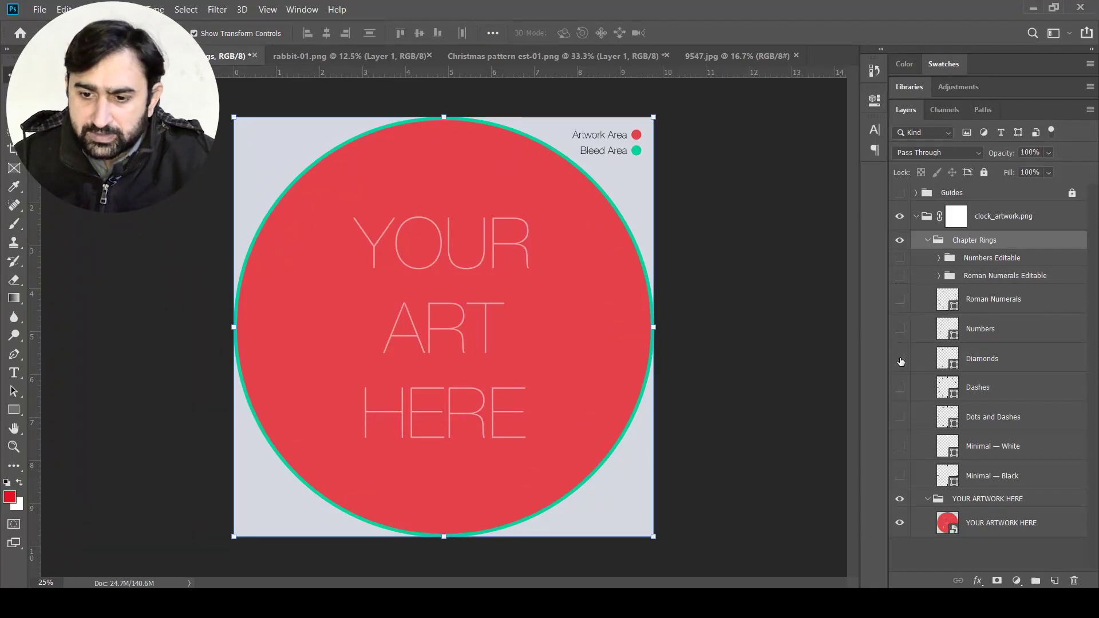
click(899, 388)
click(899, 388)
click(899, 418)
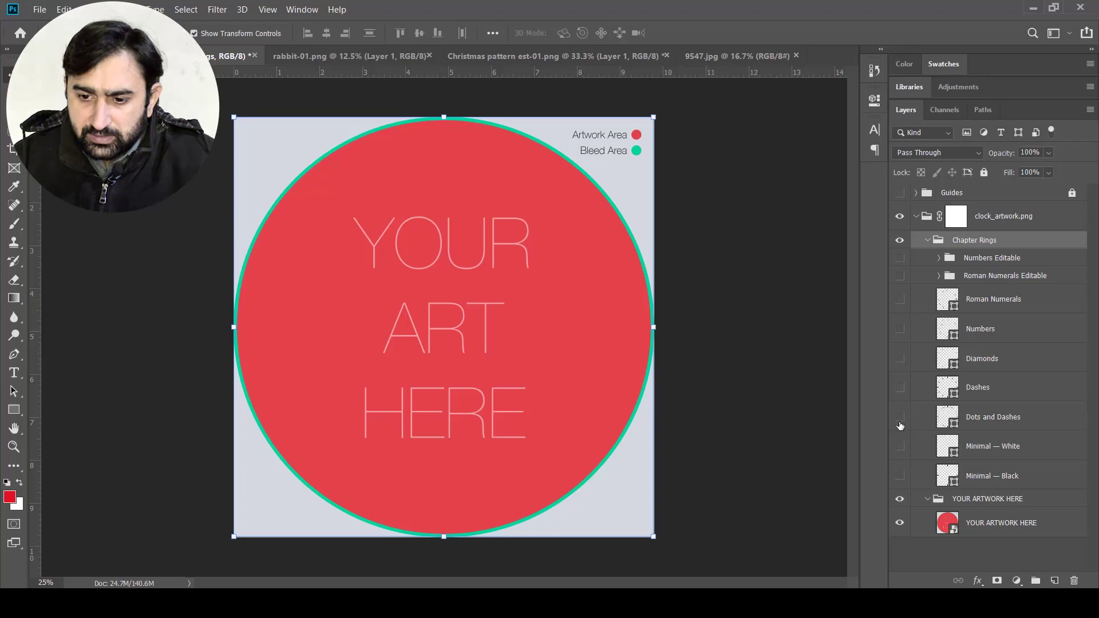
click(900, 417)
click(900, 446)
click(900, 449)
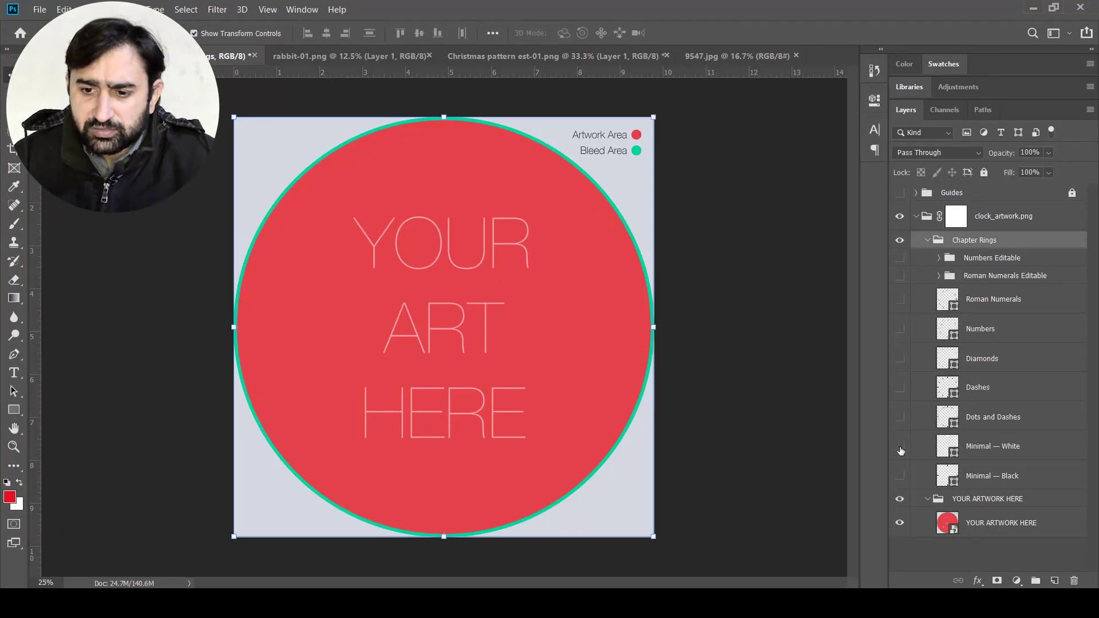
click(927, 240)
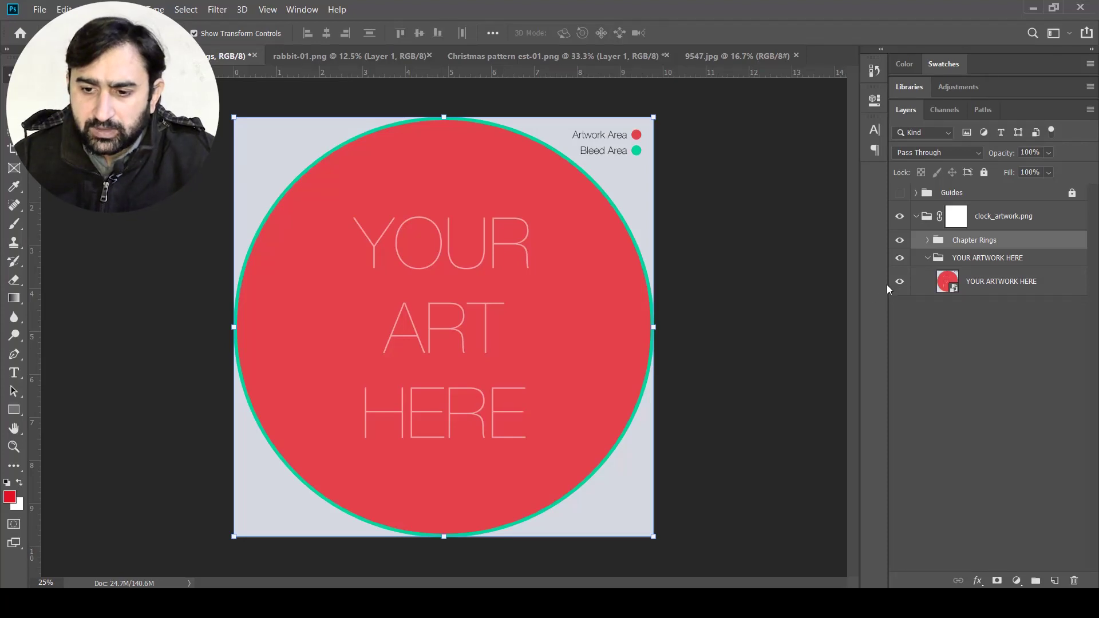
- Open the contents of the YOUR ARTWORK HERE smart object for editing
click(1006, 288)
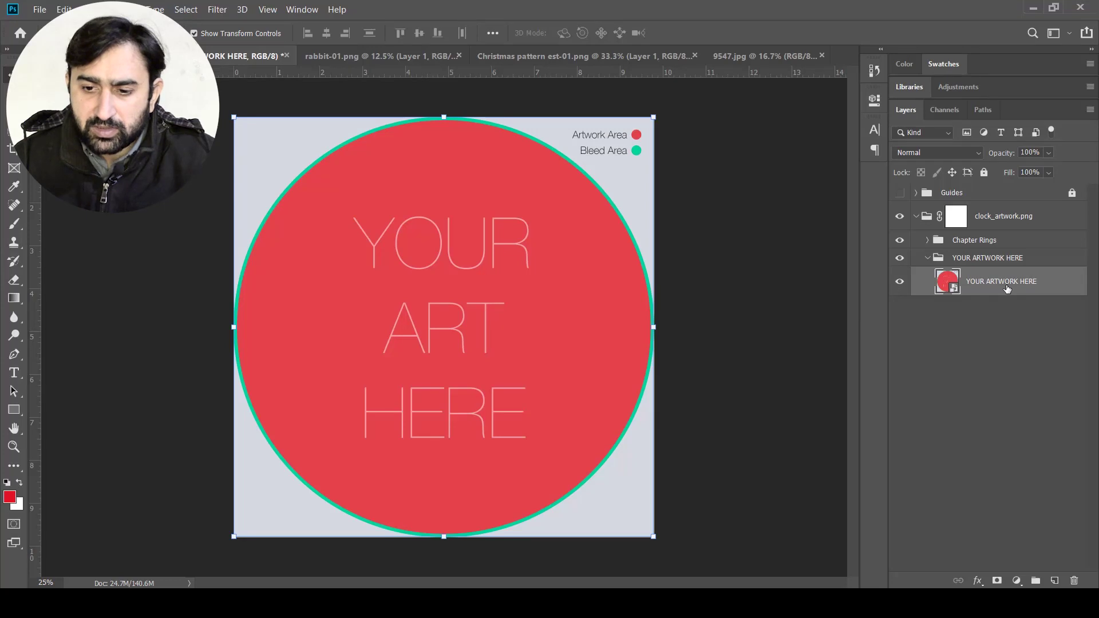
double_click(949, 286)
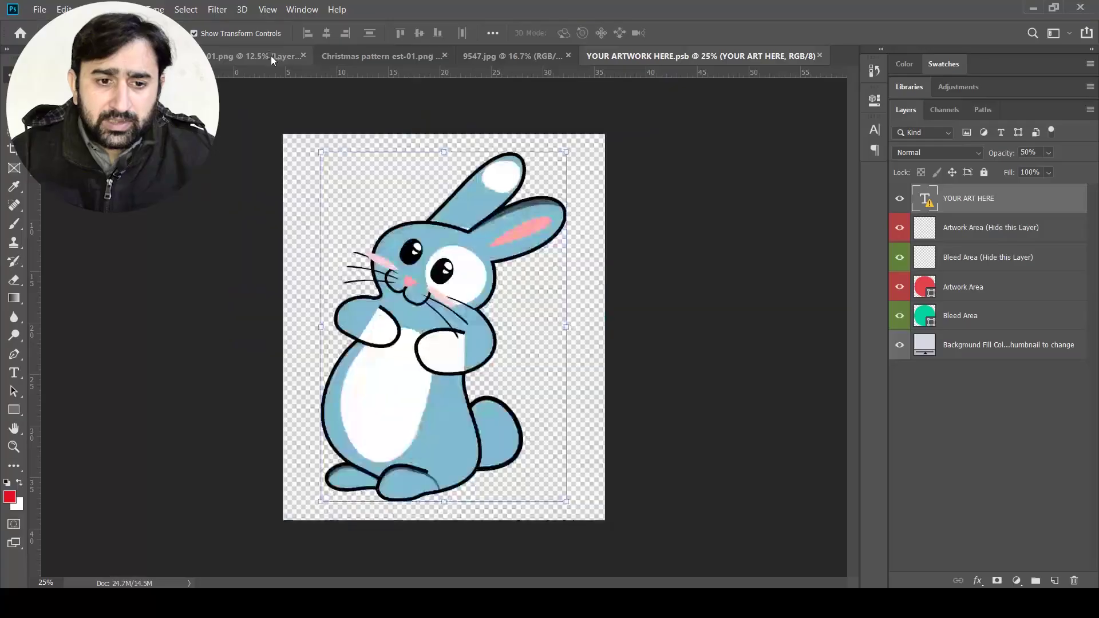
- Look through the candidate artwork documents: rabbit-01.png, the Christmas pattern and the 9547.jpg flower photo
click(272, 57)
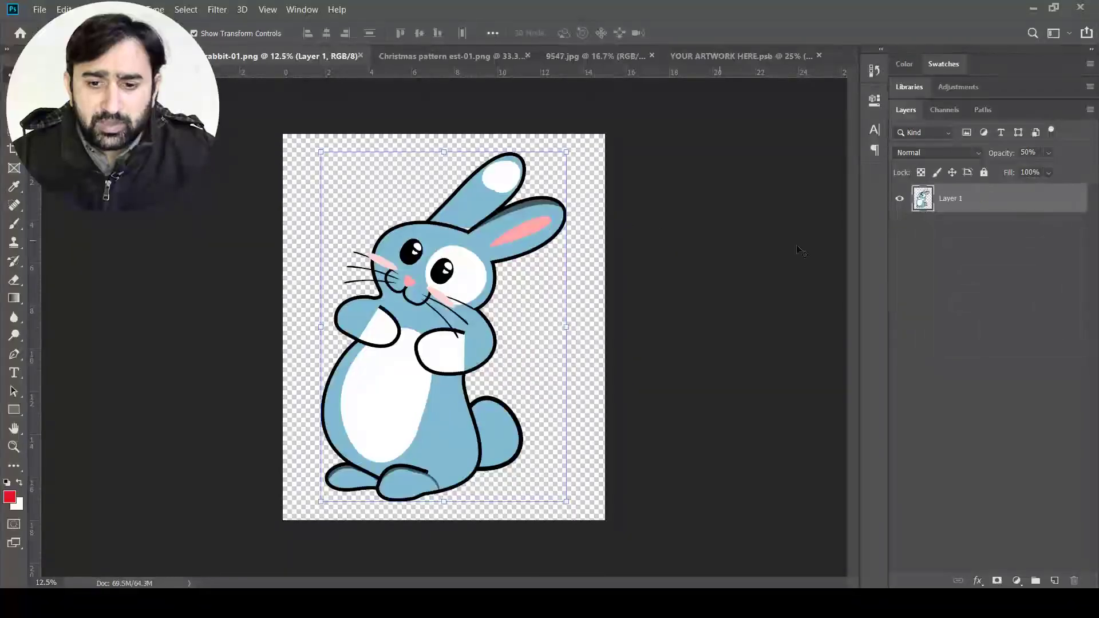
click(938, 251)
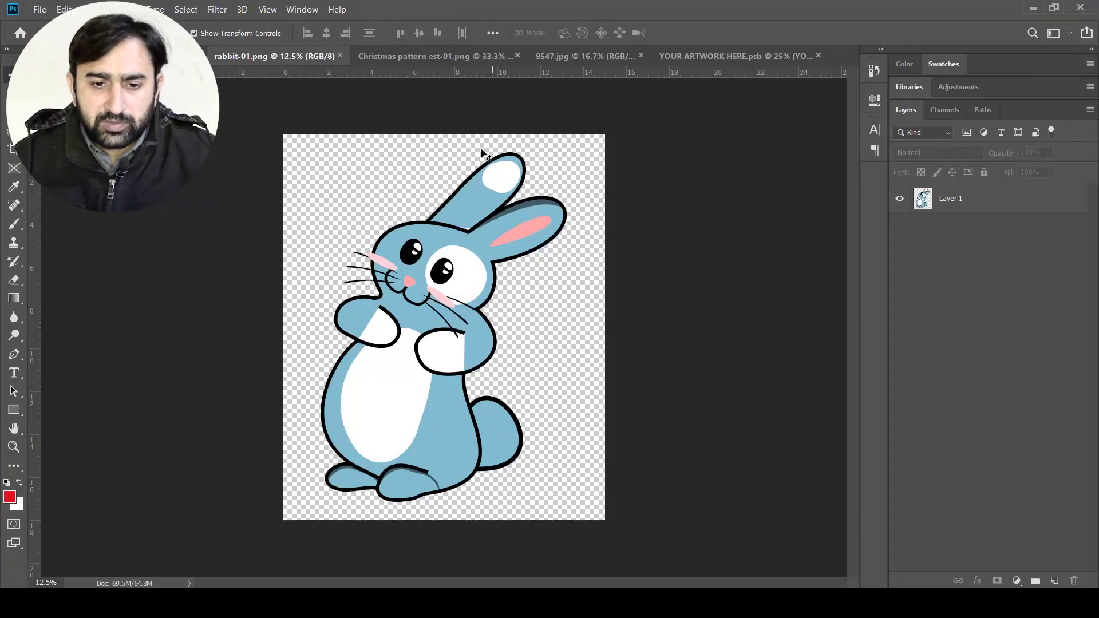
click(454, 57)
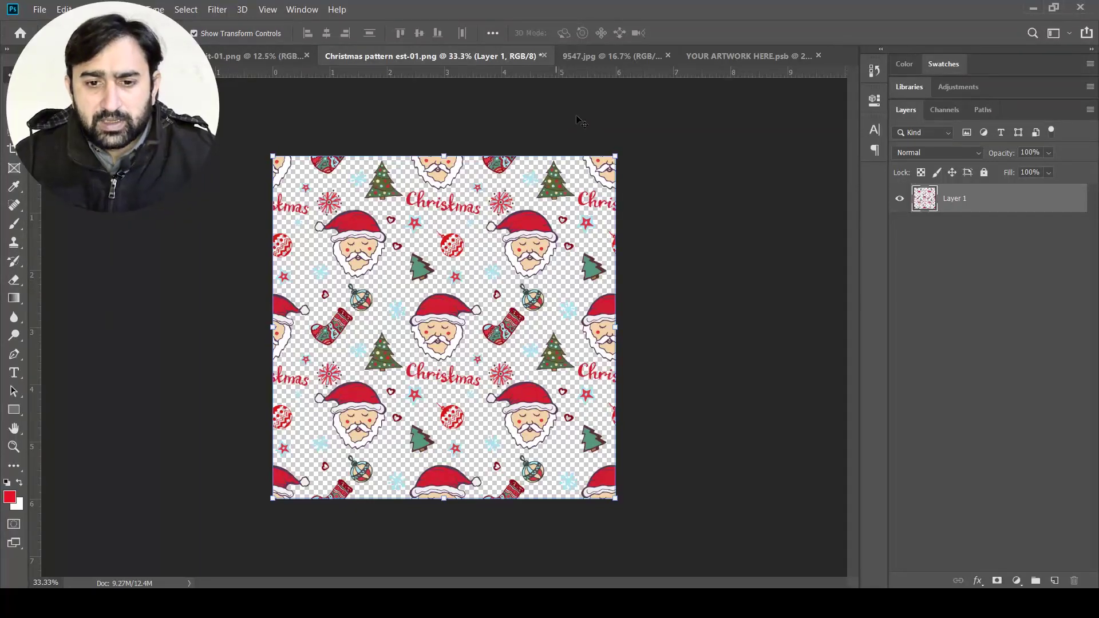
click(599, 56)
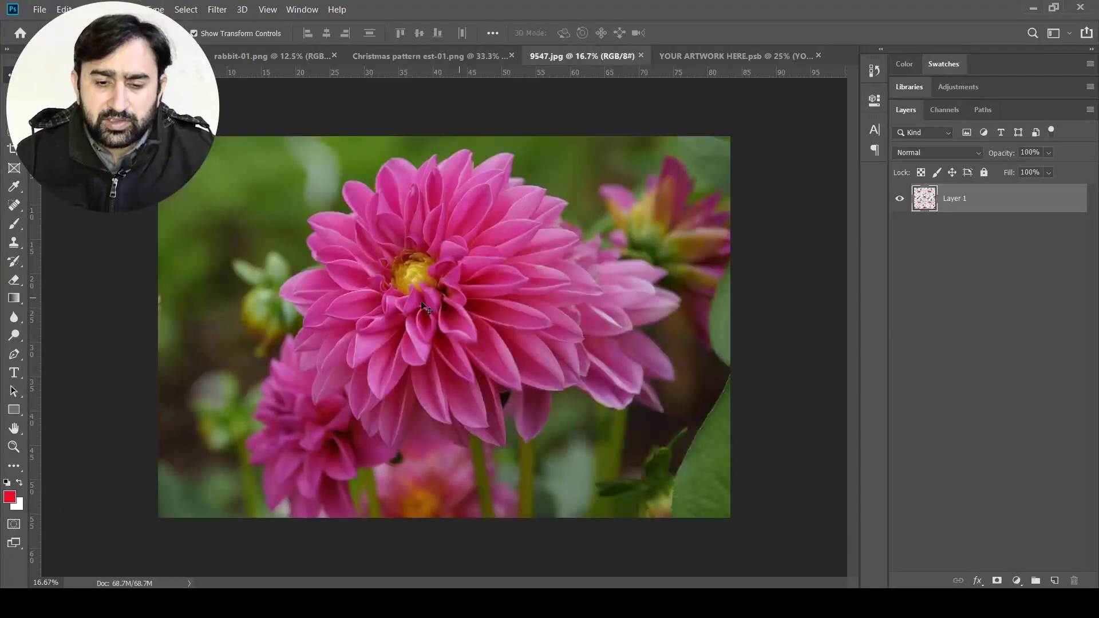
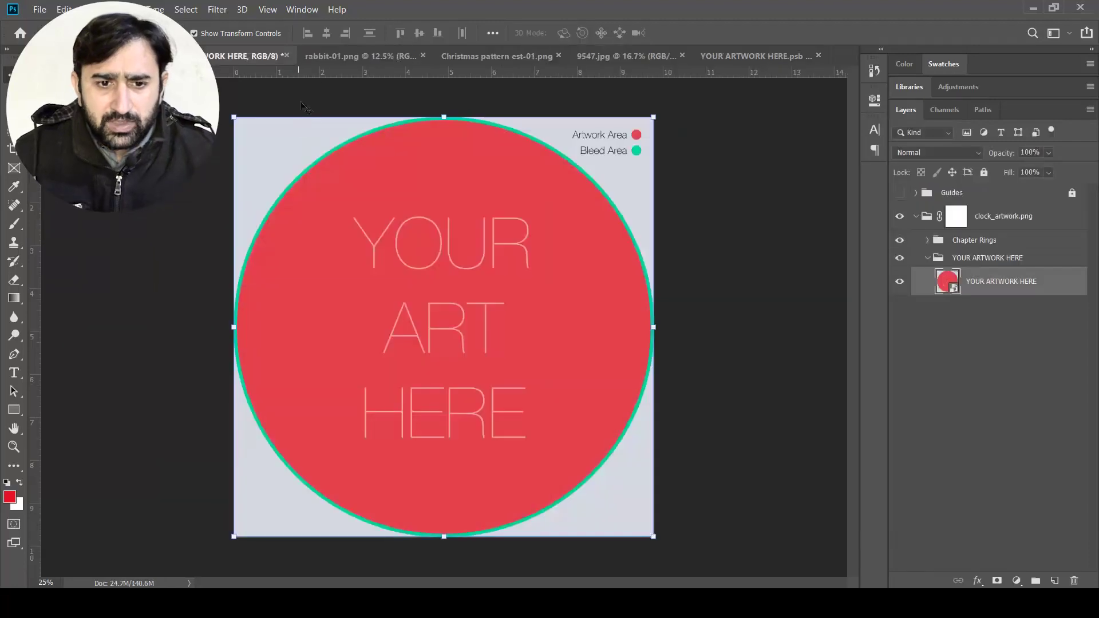
- Copy the rabbit layer from rabbit-01.png into the YOUR ARTWORK HERE.psb document
key(ctrl+Tab)
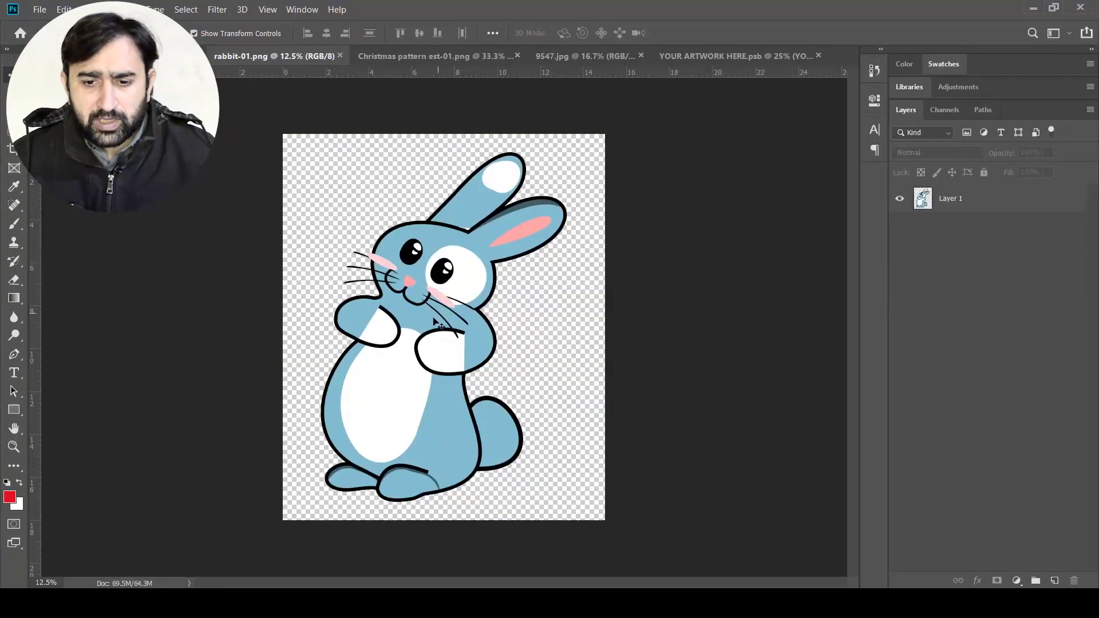
click(428, 325)
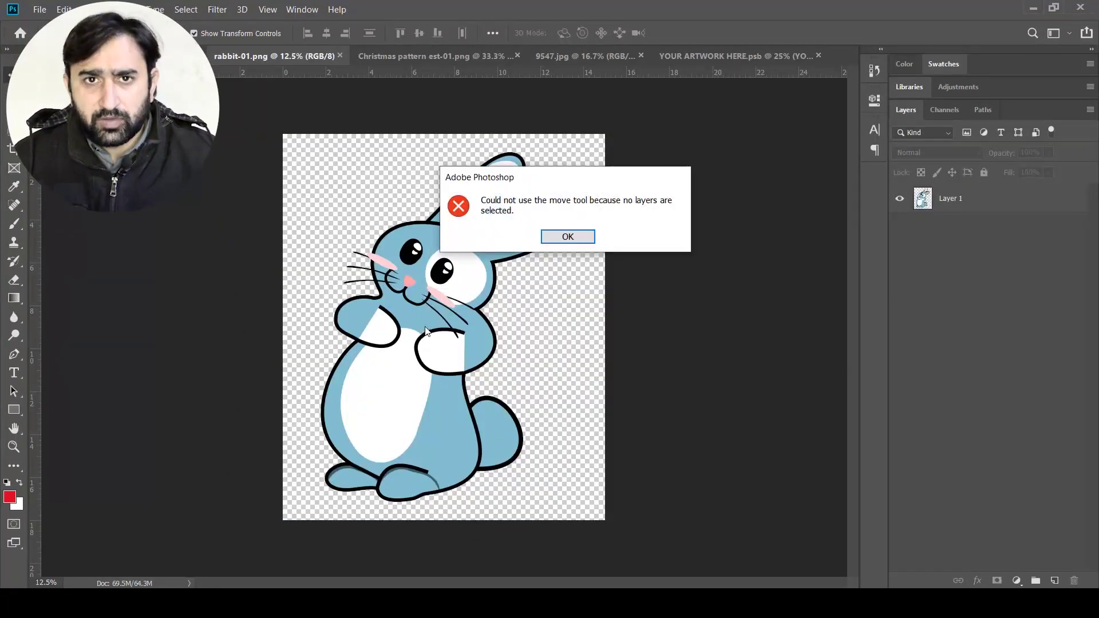
click(575, 240)
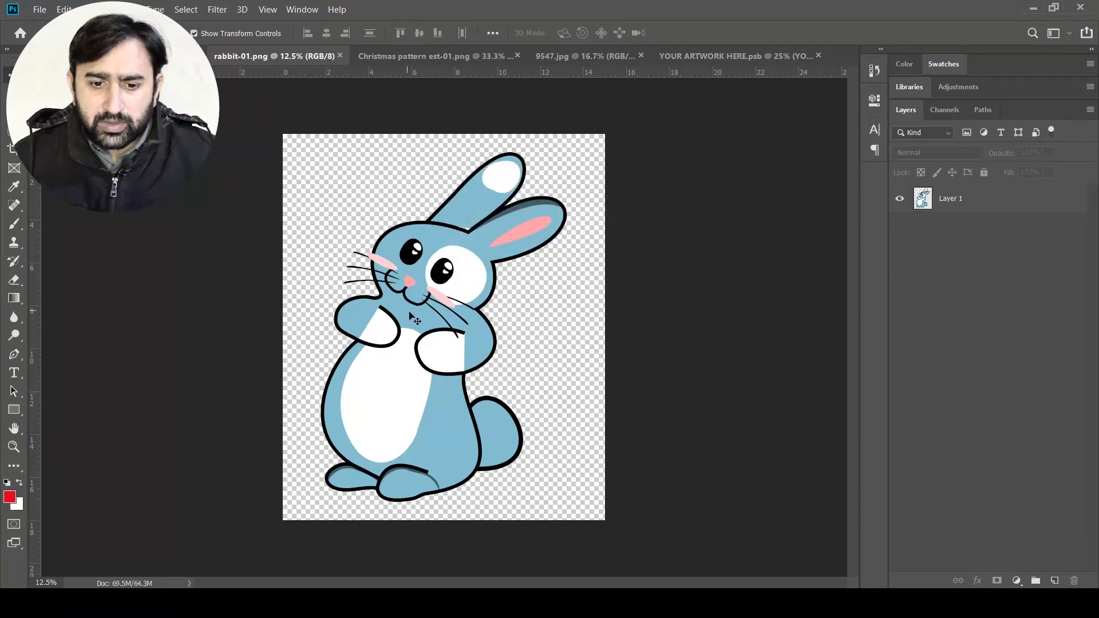
click(420, 321)
click(572, 238)
click(950, 200)
drag(441, 280, 881, 241)
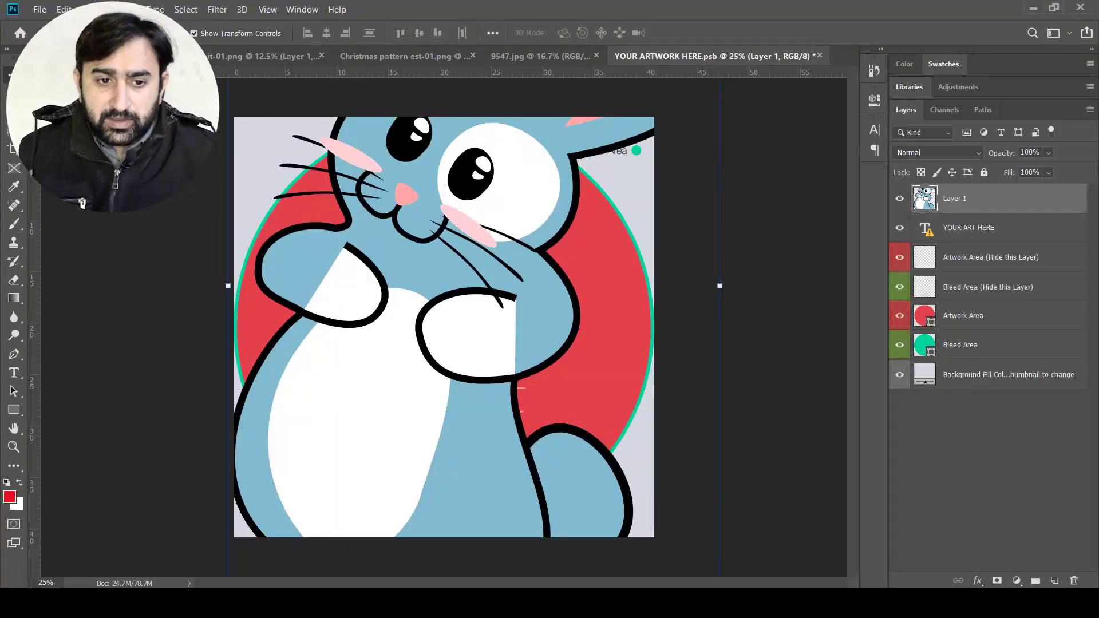
- In YOUR ARTWORK HERE.psb, scale the rabbit to about 44% and position it near the center of the artwork circle
key(ctrl+Tab)
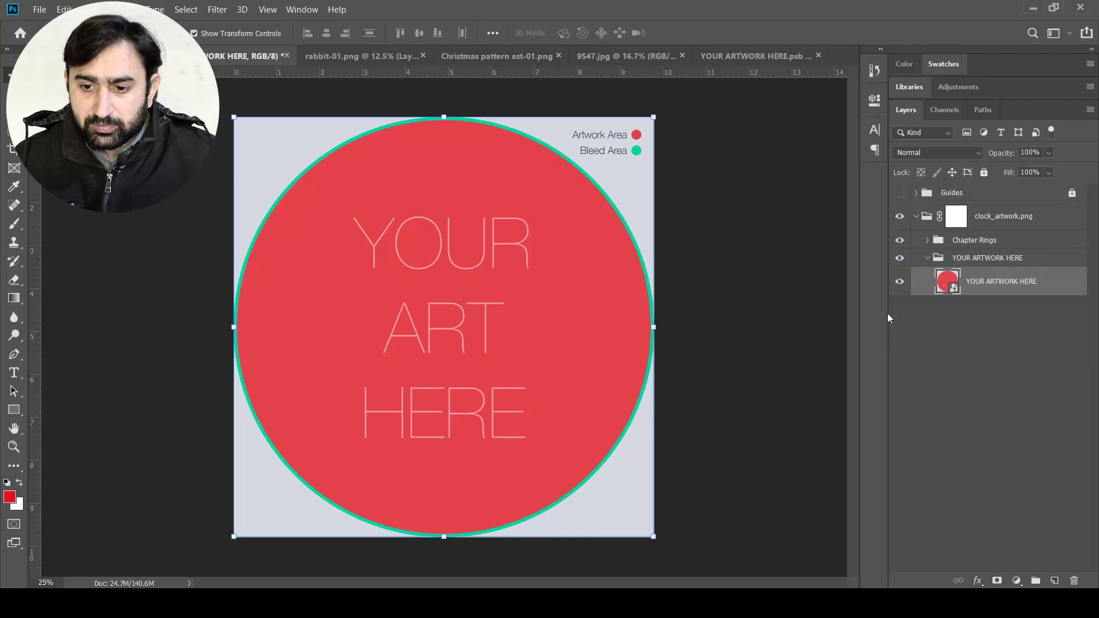
click(763, 54)
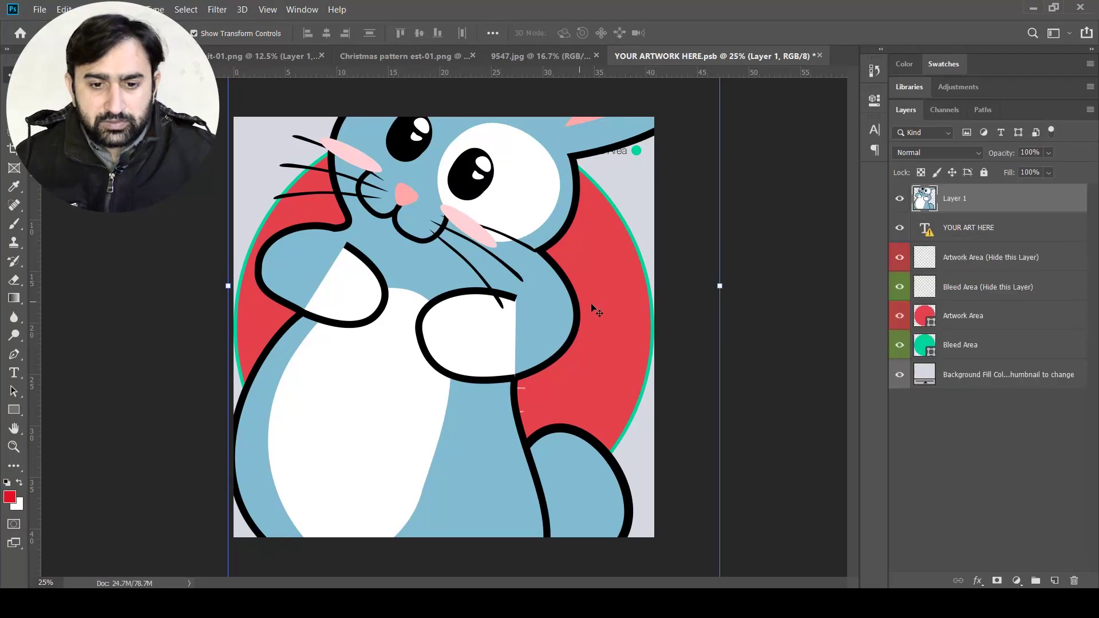
mouse_move(504, 318)
mouse_down()
mouse_move(513, 318)
mouse_move(504, 319)
mouse_up()
drag(720, 286, 443, 286)
drag(337, 337, 445, 372)
drag(478, 321, 477, 319)
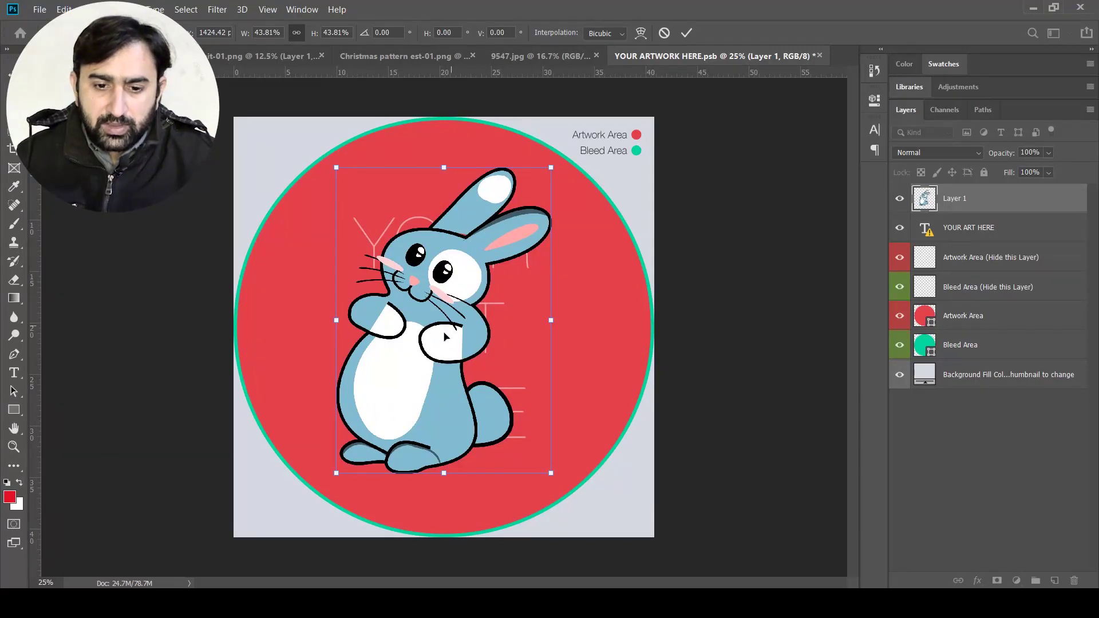
mouse_move(441, 374)
mouse_down()
mouse_move(461, 315)
mouse_move(447, 382)
mouse_up()
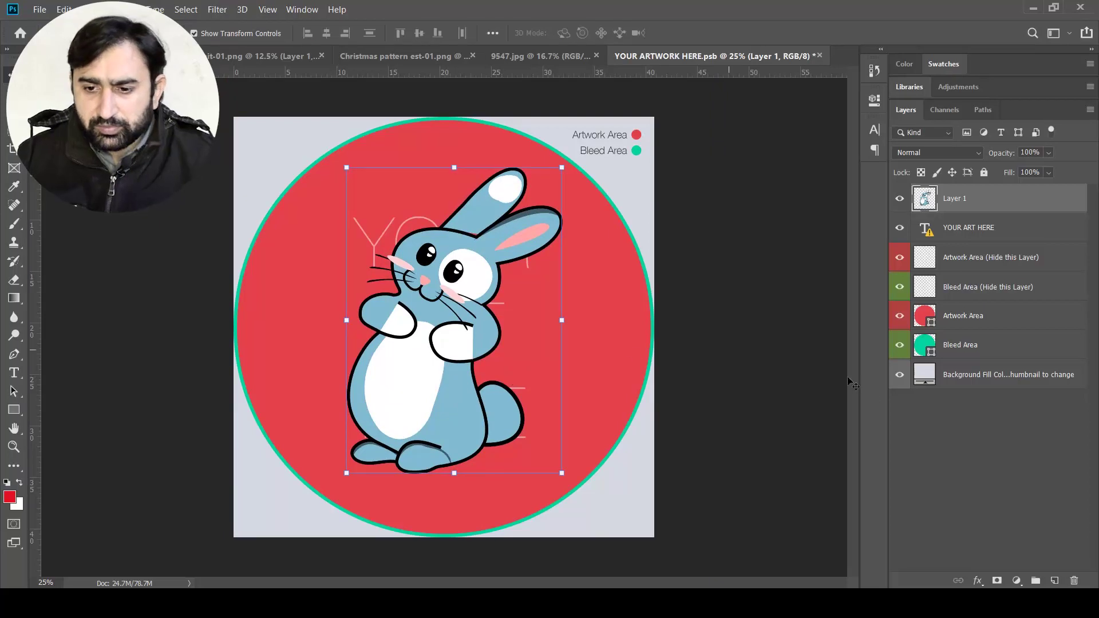
- Hide the YOUR ART HERE text and all artwork and bleed area layers, leaving the rabbit and background fill visible
click(926, 438)
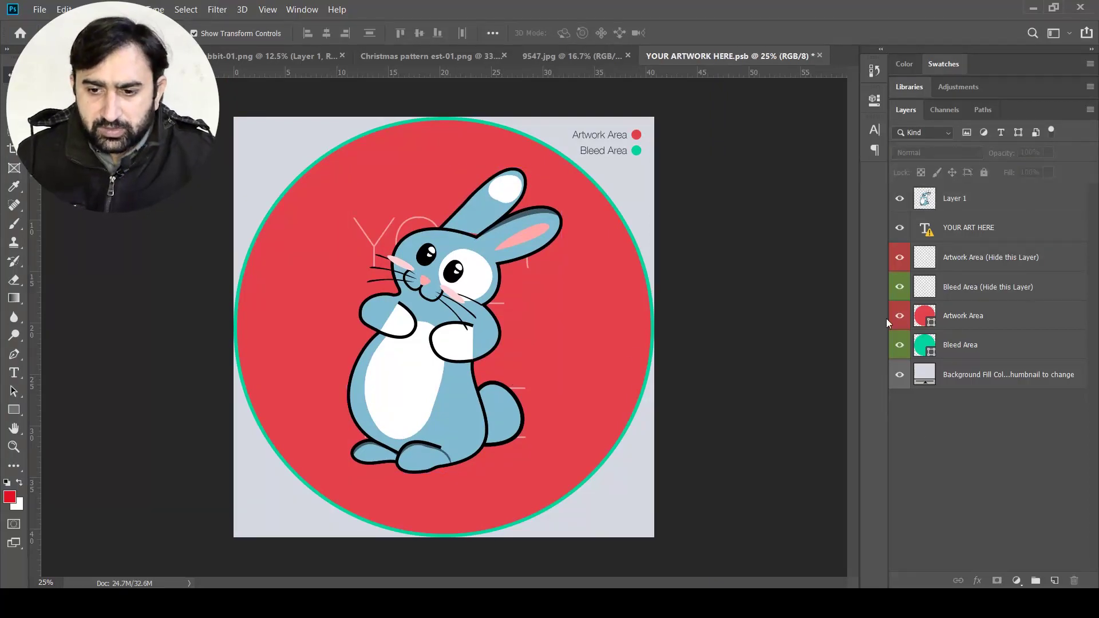
drag(899, 227, 899, 385)
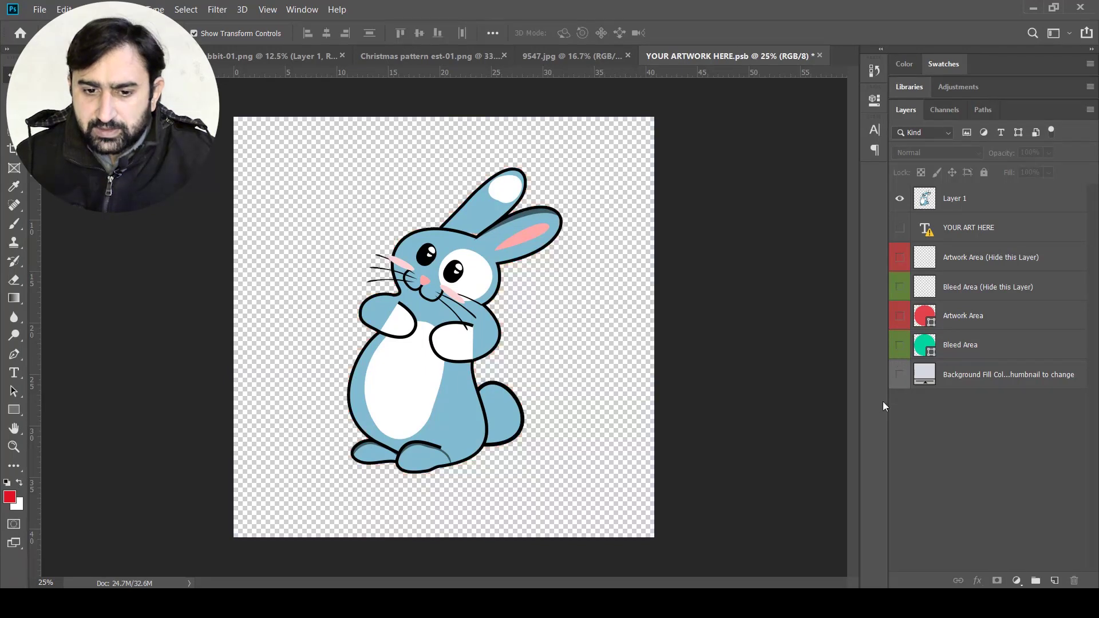
click(900, 378)
- Set the background fill layer's color to white (ffffff)
double_click(925, 374)
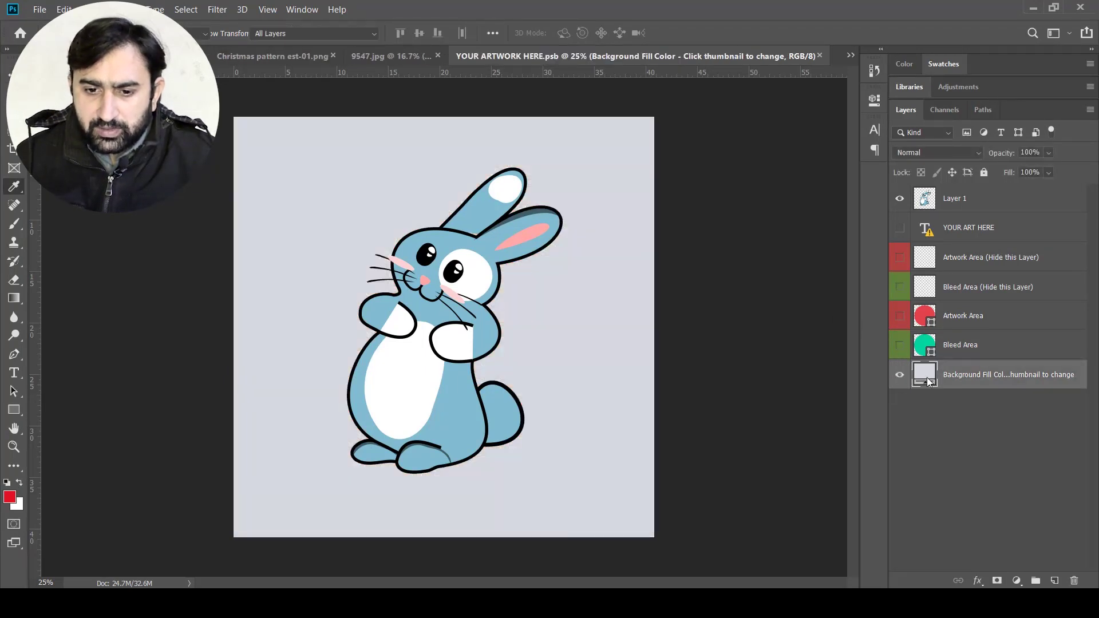
text(ffffff)
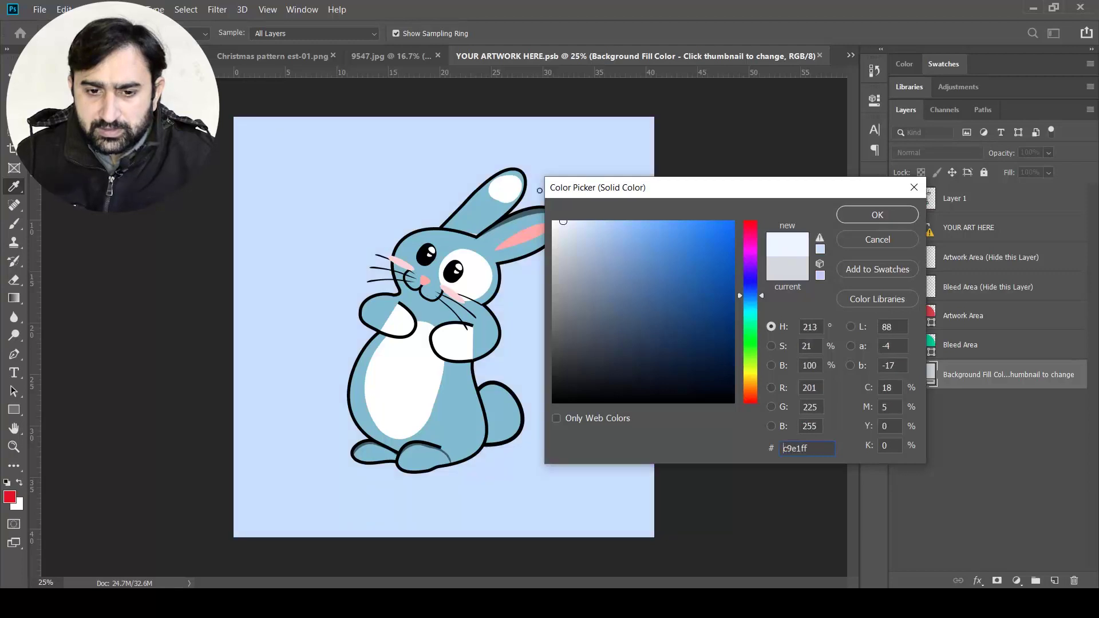
click(880, 215)
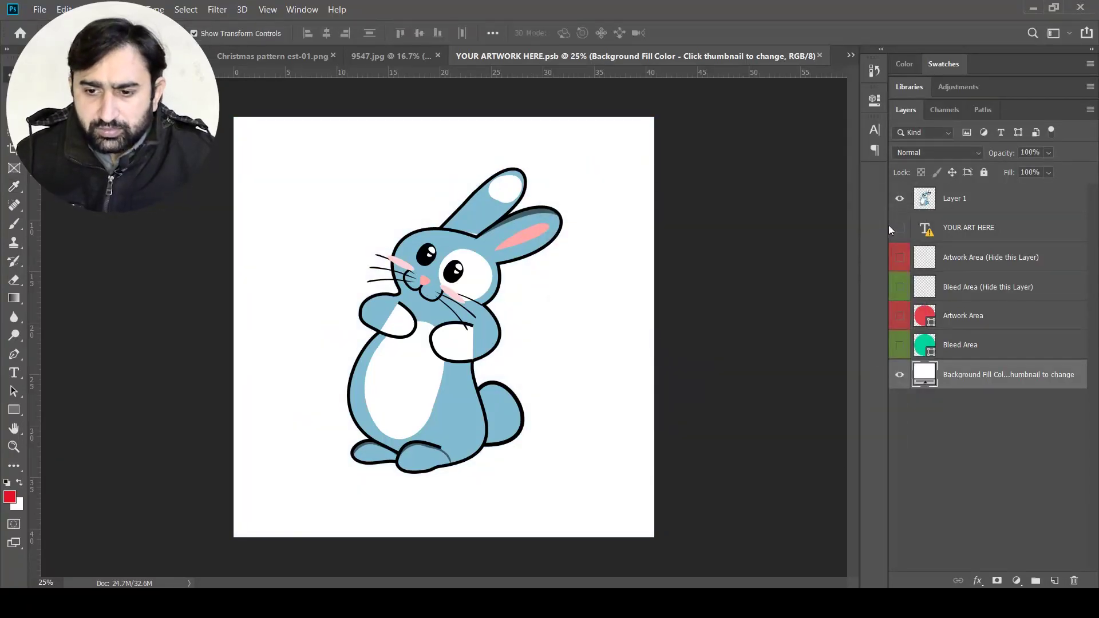
double_click(924, 373)
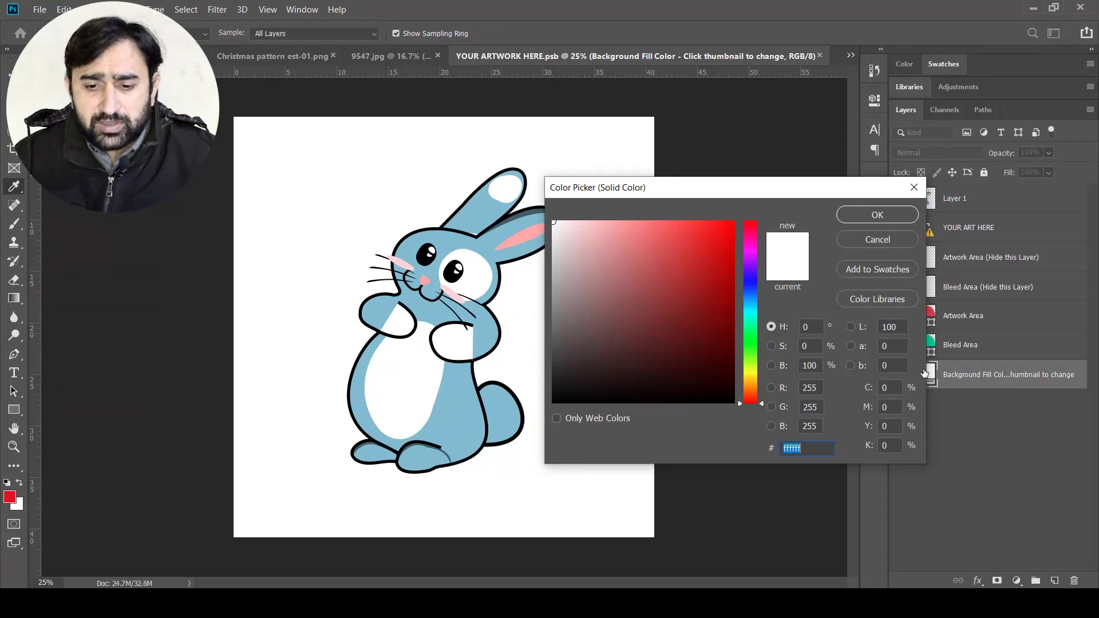
click(877, 239)
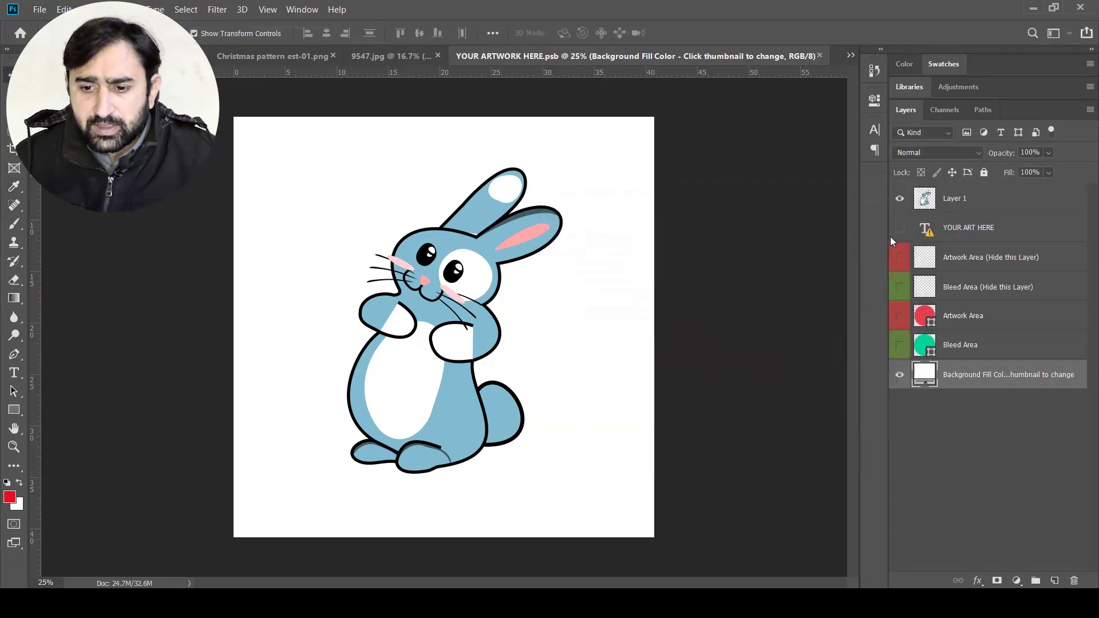
click(899, 374)
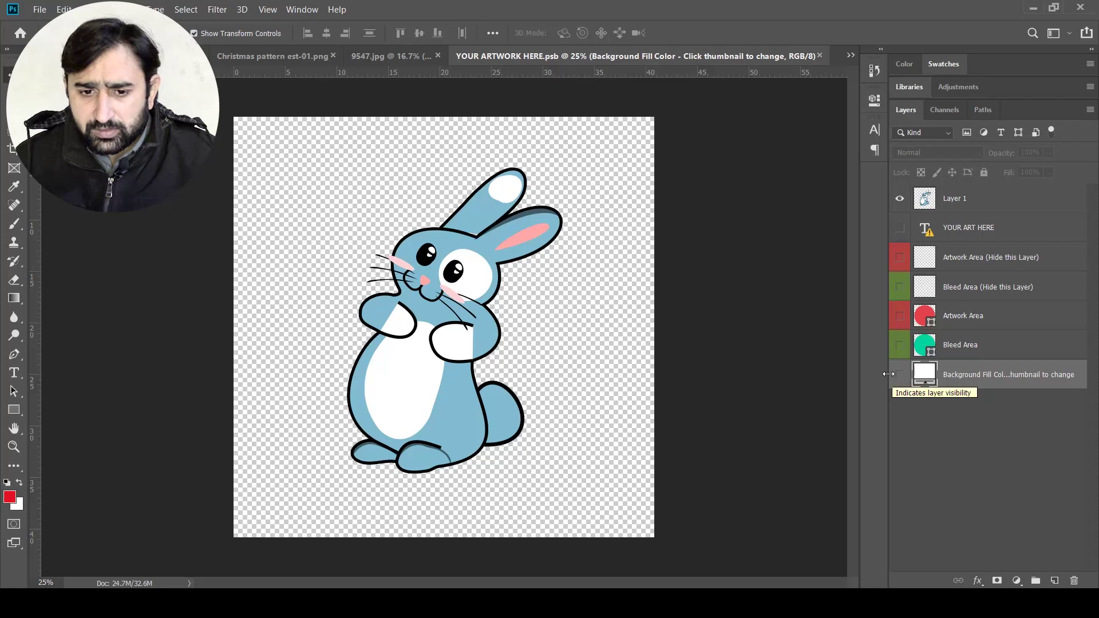
click(899, 375)
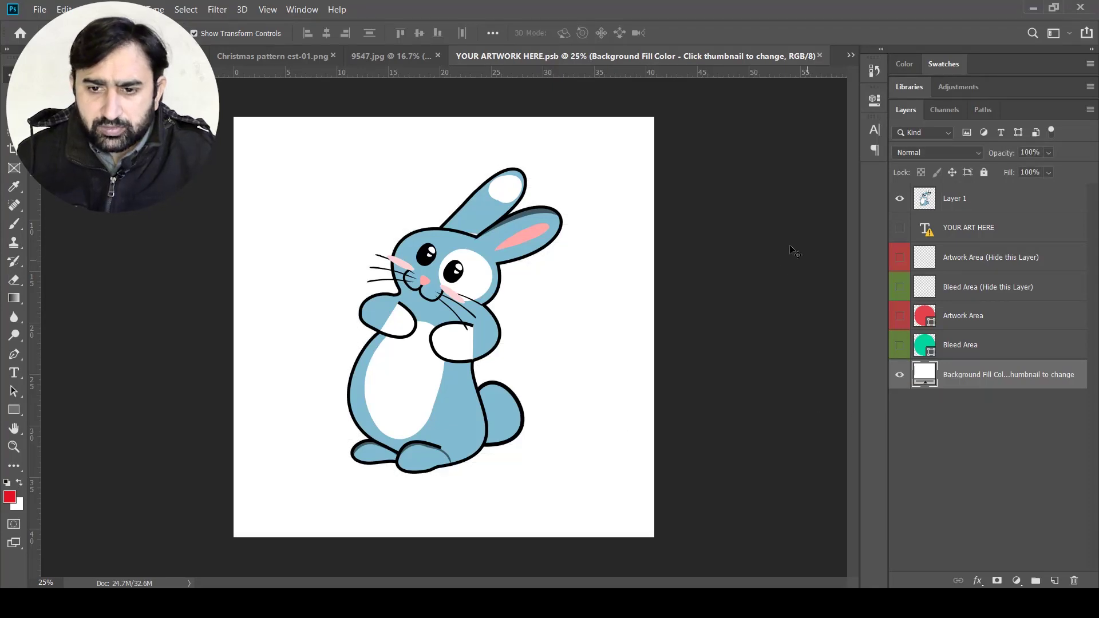
- Save YOUR ARTWORK HERE.psb and make the Guides group visible in the clock template document
key(ctrl+s)
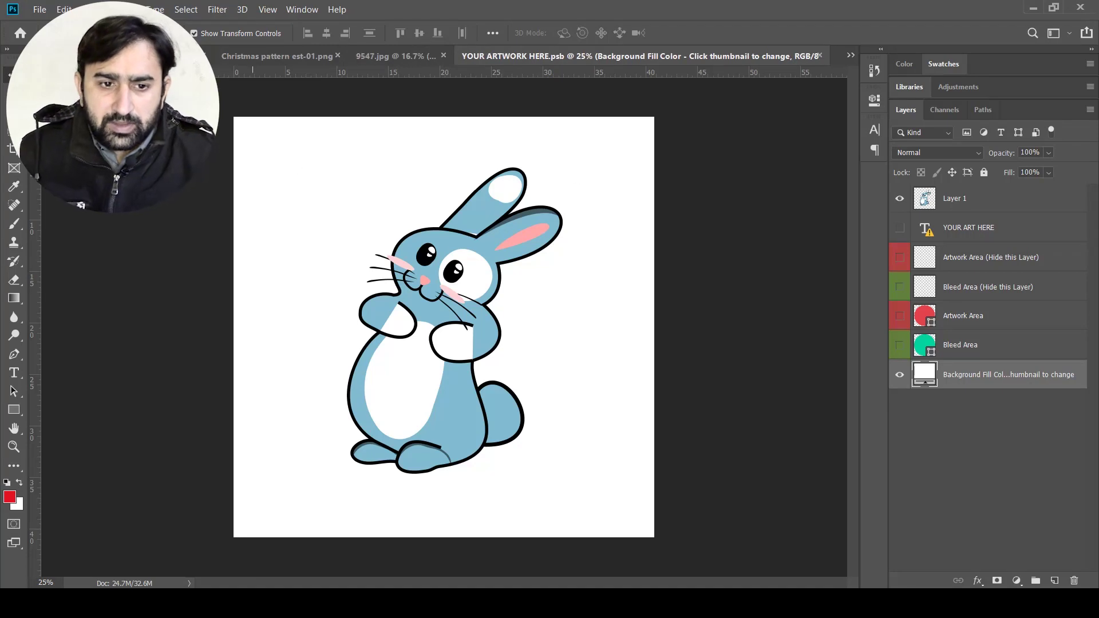
key(ctrl+Tab)
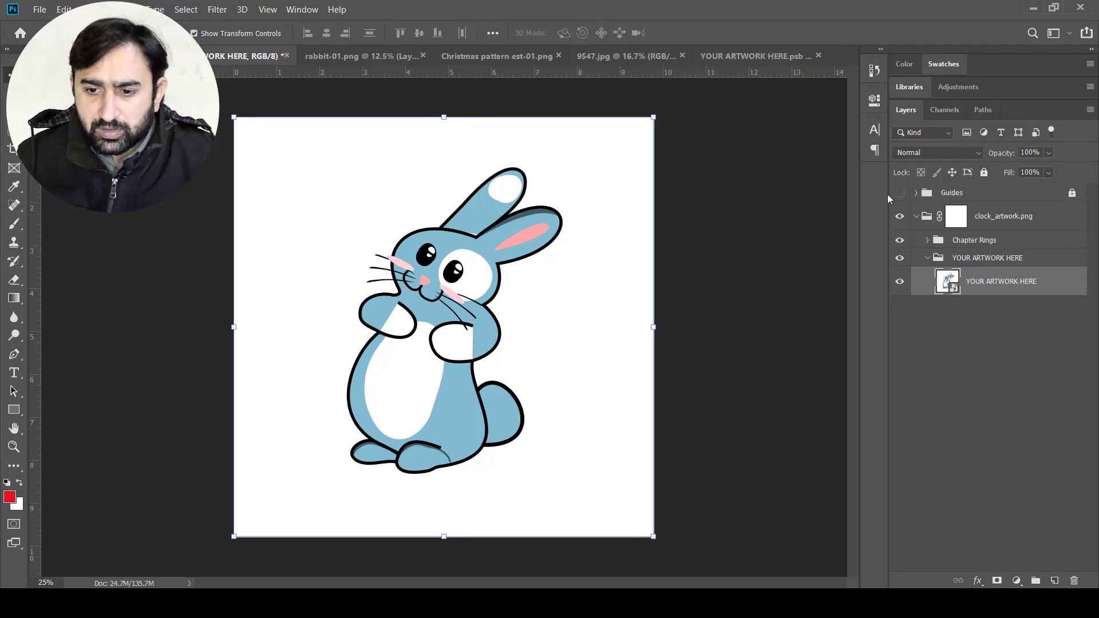
click(900, 193)
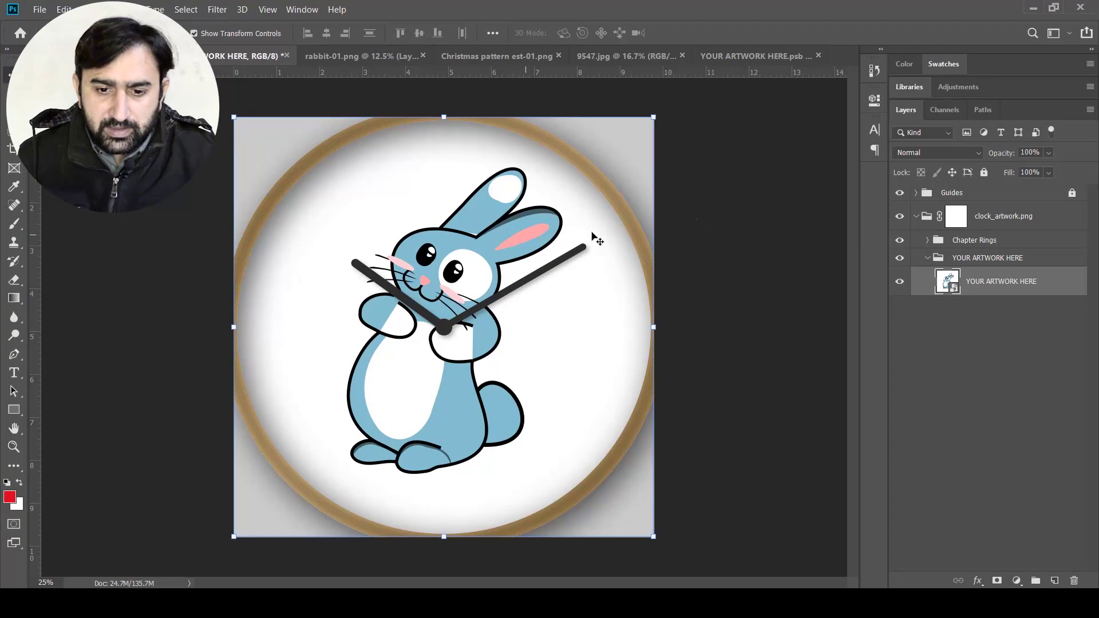
- Show the Black frame from the Frames group inside Guides, and collapse both groups
click(916, 194)
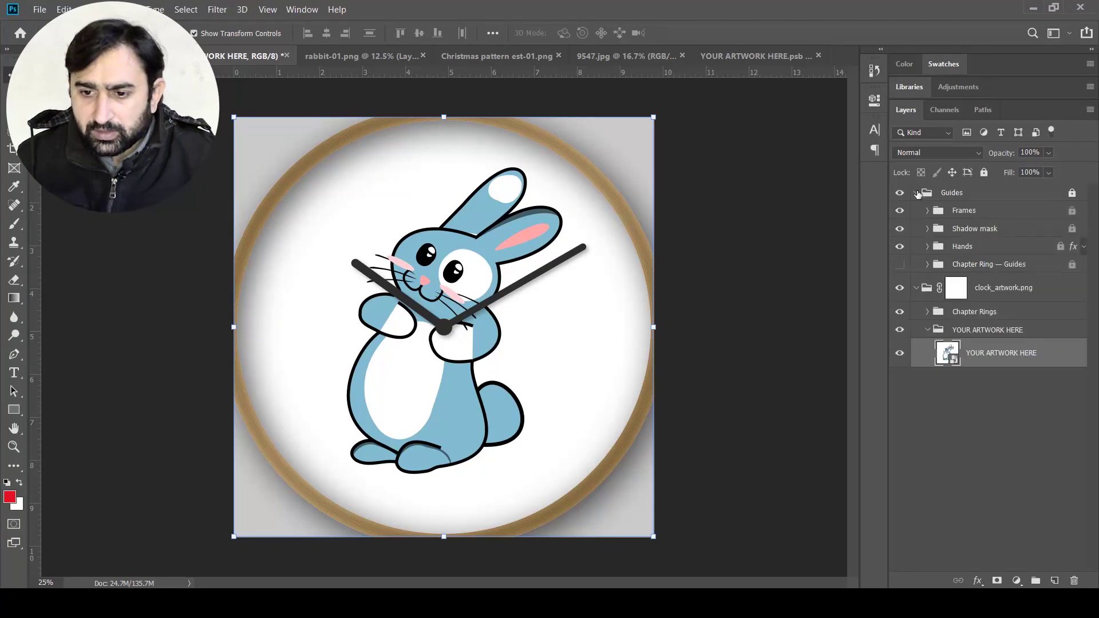
click(900, 211)
click(927, 211)
click(897, 212)
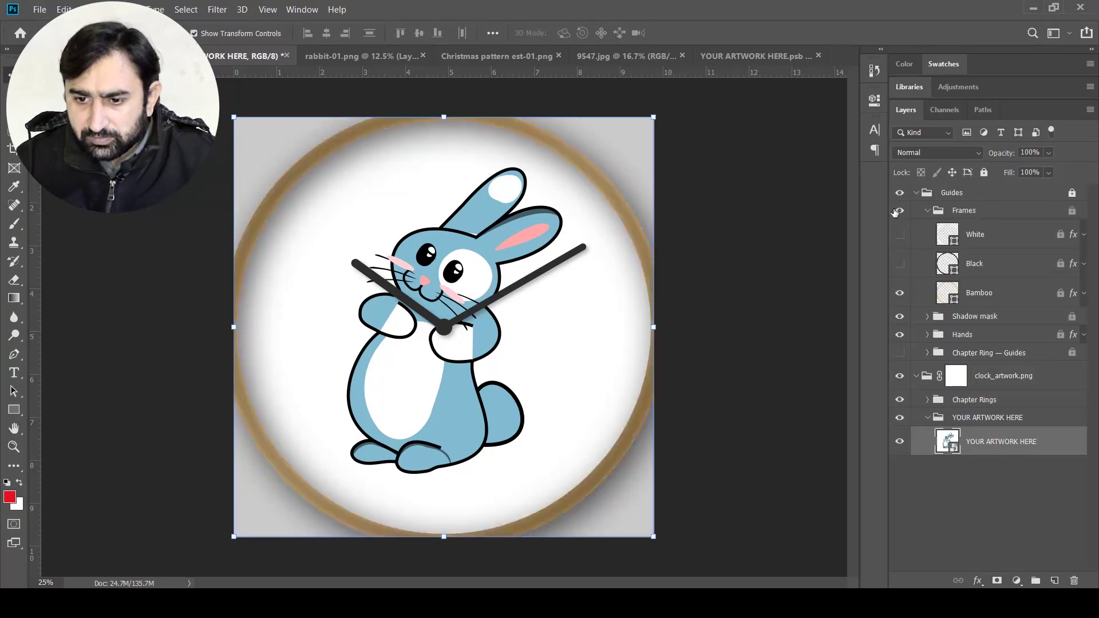
click(900, 264)
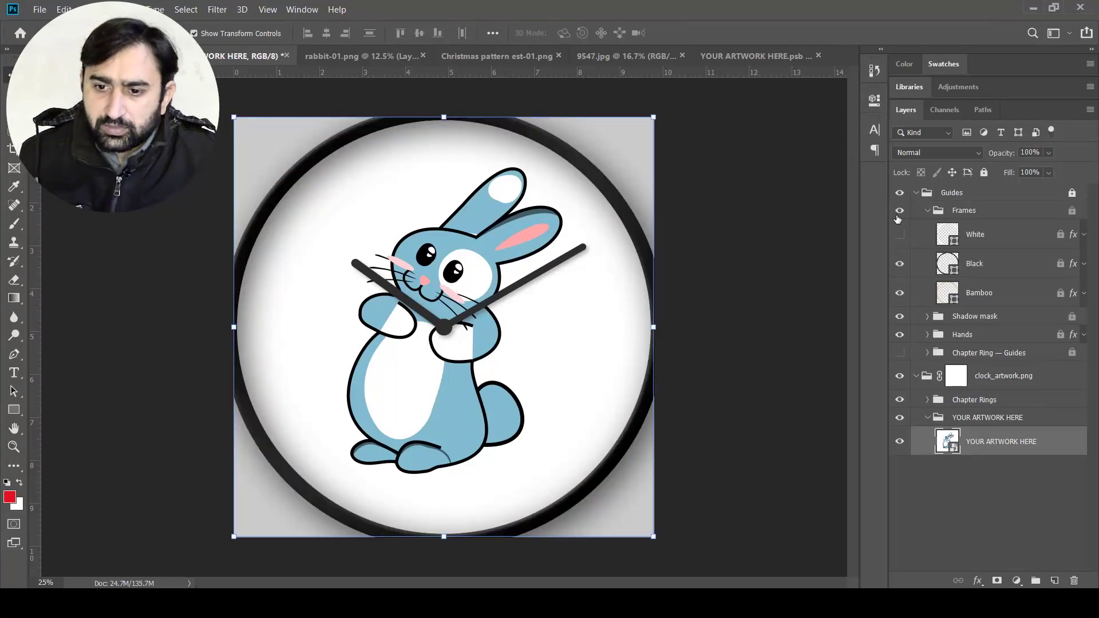
click(927, 211)
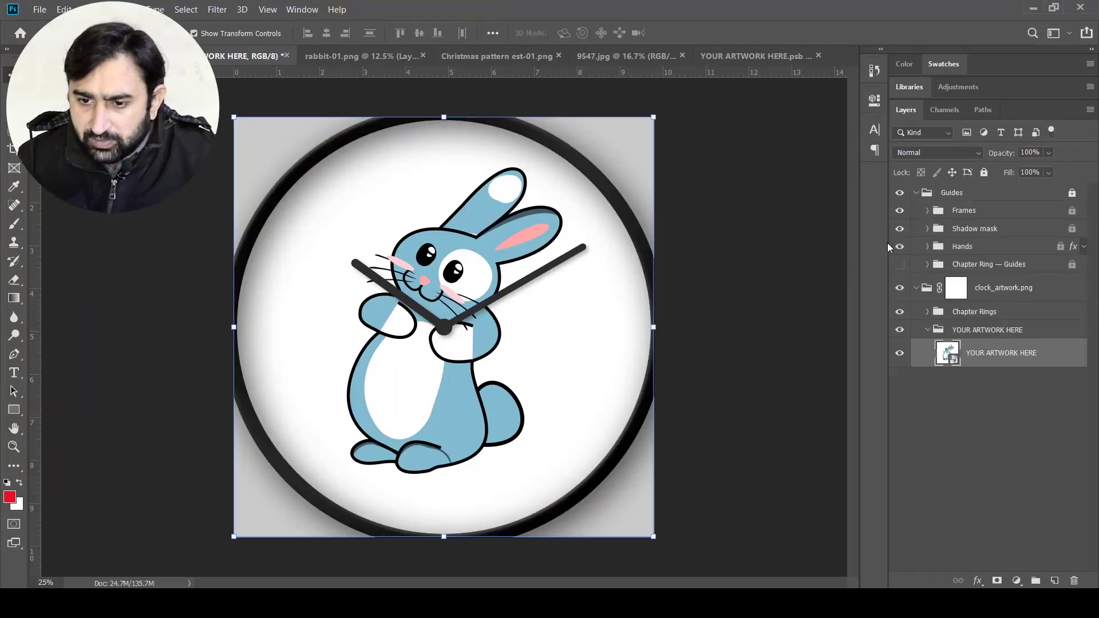
click(917, 193)
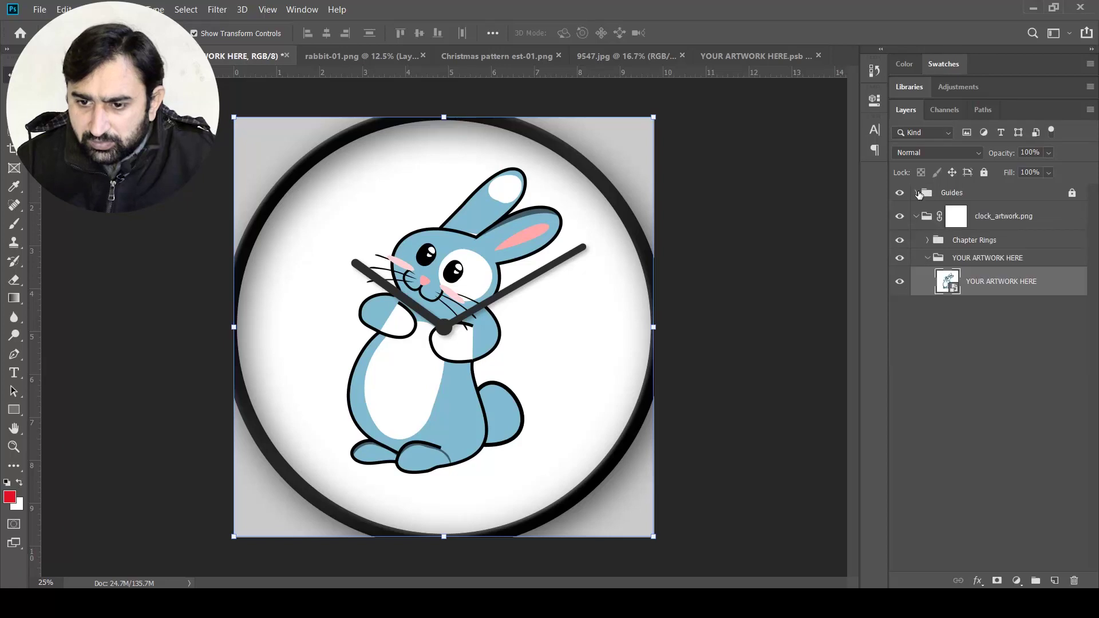
- Show the Numbers Editable chapter ring and compare the clock face with and without the Guides group
click(928, 240)
click(899, 257)
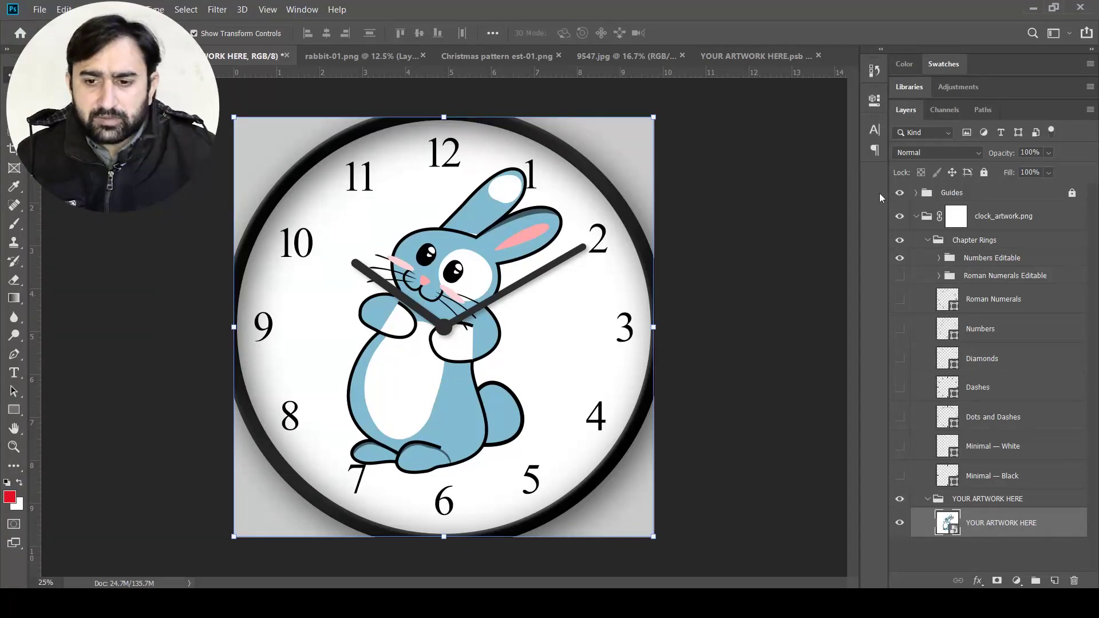
click(899, 193)
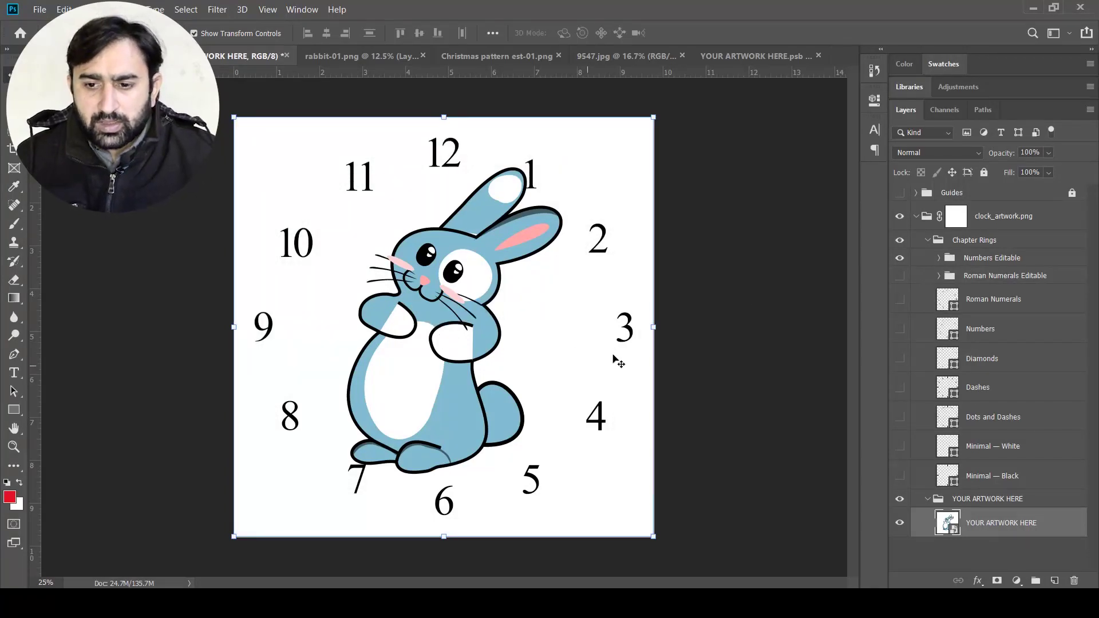
click(899, 193)
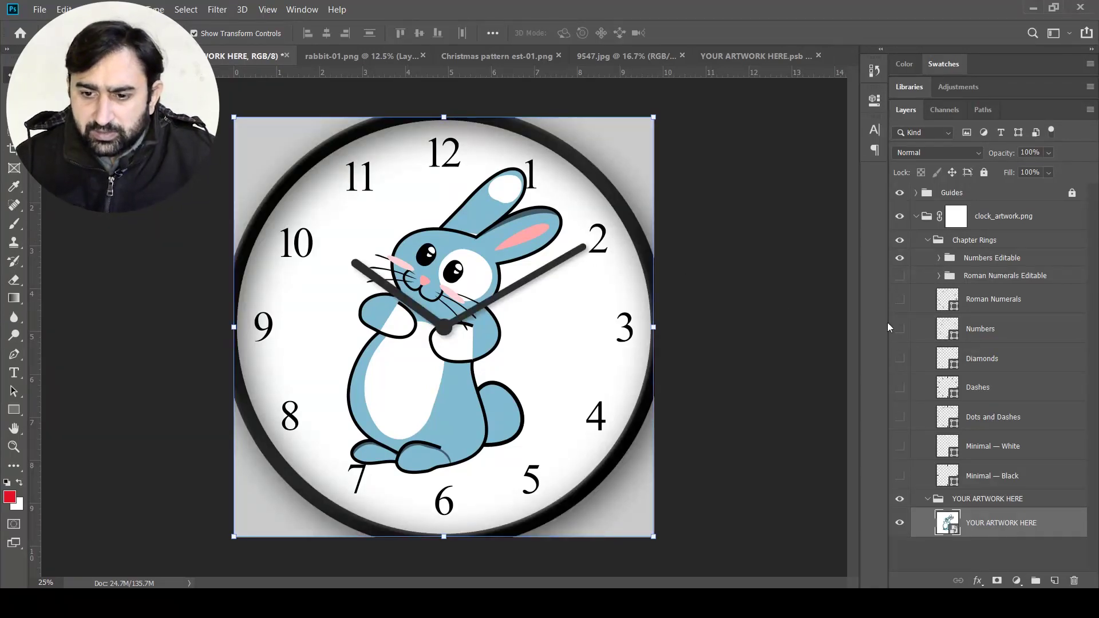
- Try out the Diamonds ring, and replace Numbers Editable with the Dashes and Numbers rings
click(899, 358)
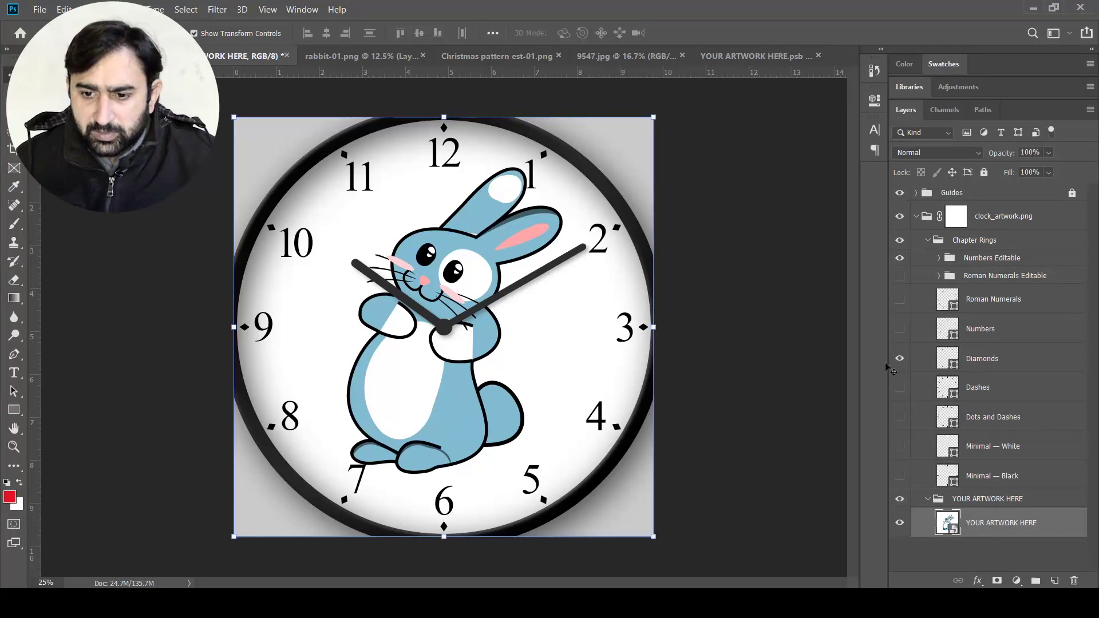
click(899, 359)
click(900, 388)
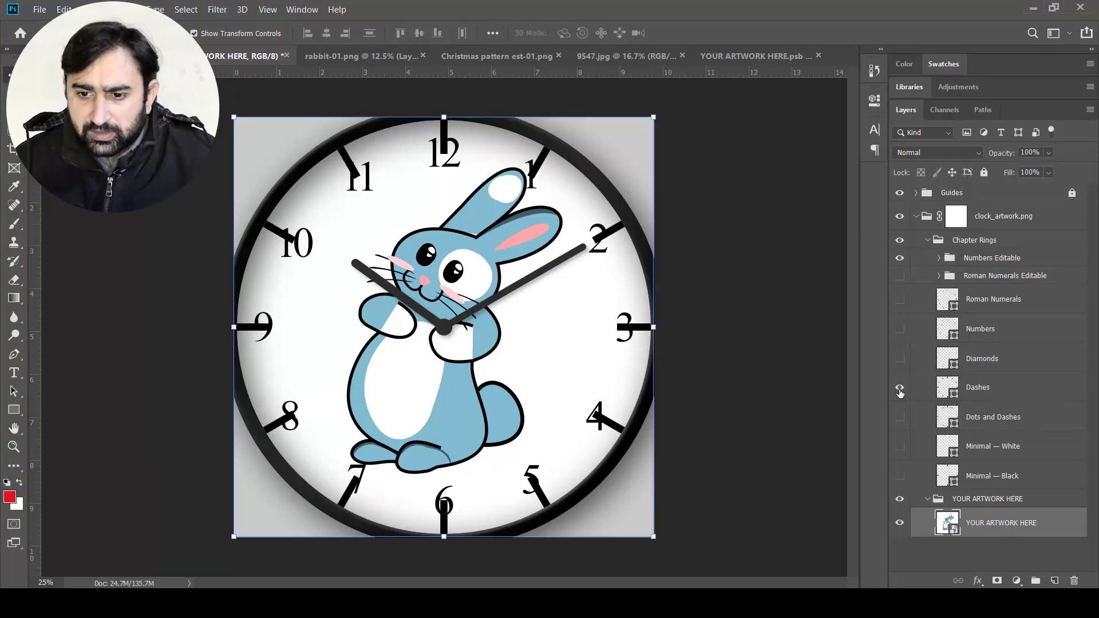
click(900, 258)
click(900, 328)
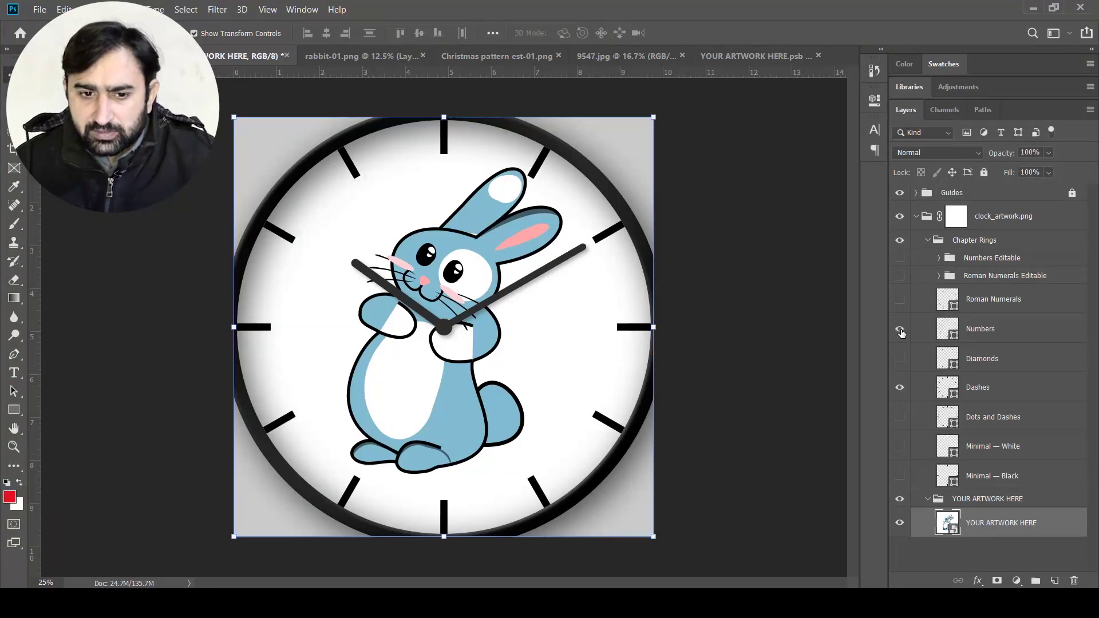
- Try scaling the Numbers ring inward to about 90% width and 84% height, and undo the scaling
click(996, 331)
drag(632, 138, 613, 167)
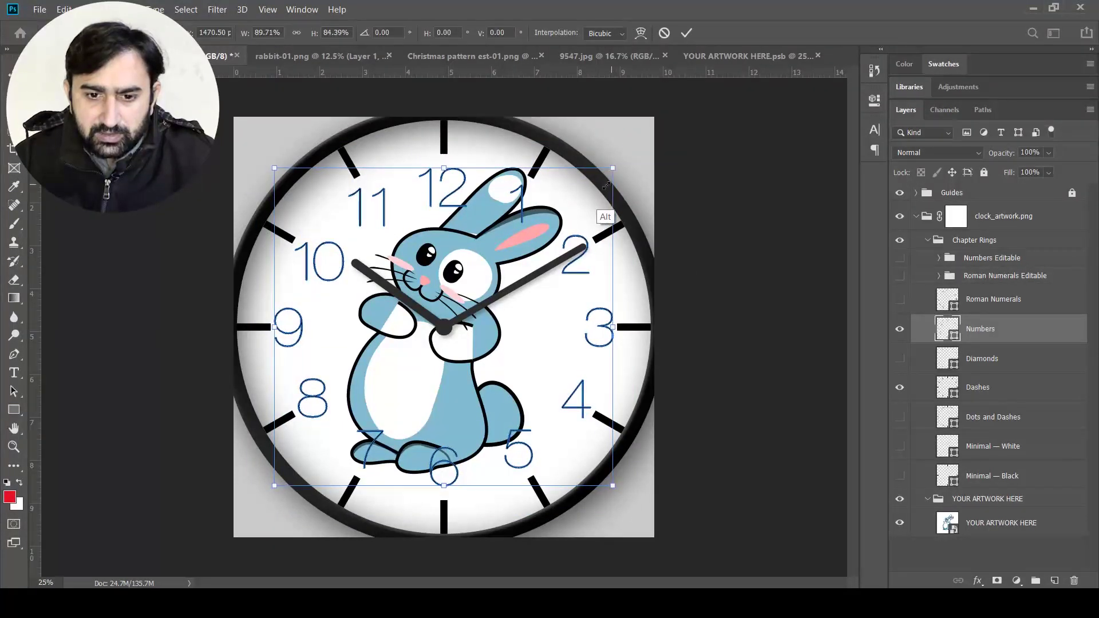
key(ctrl+z)
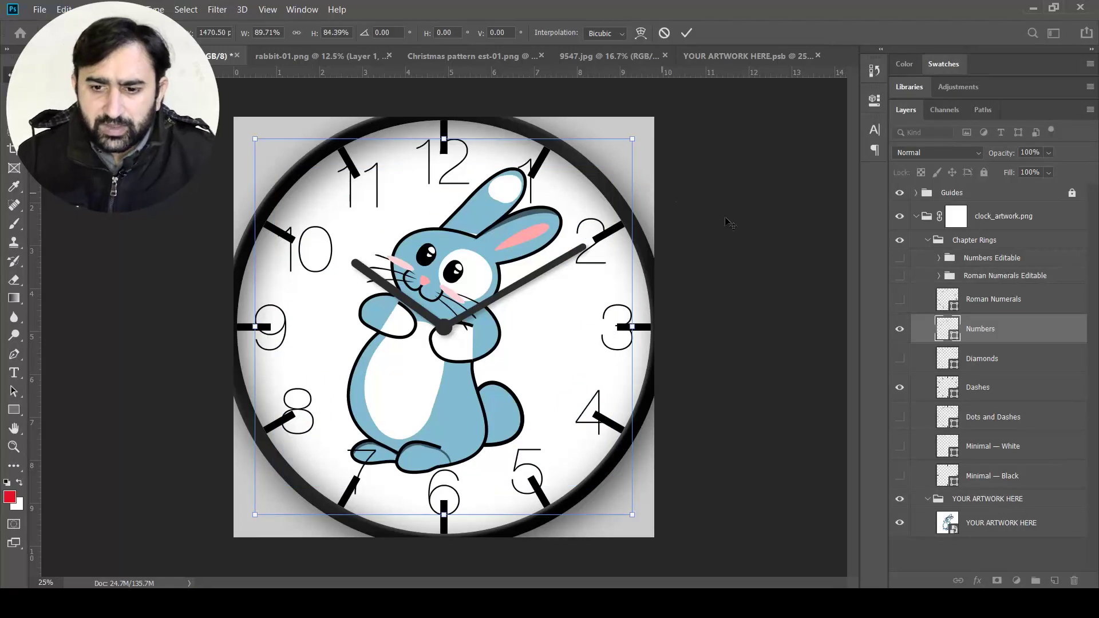
key(Return)
- Hide the Numbers and Dashes rings and collapse the Chapter Rings group
click(900, 328)
click(900, 387)
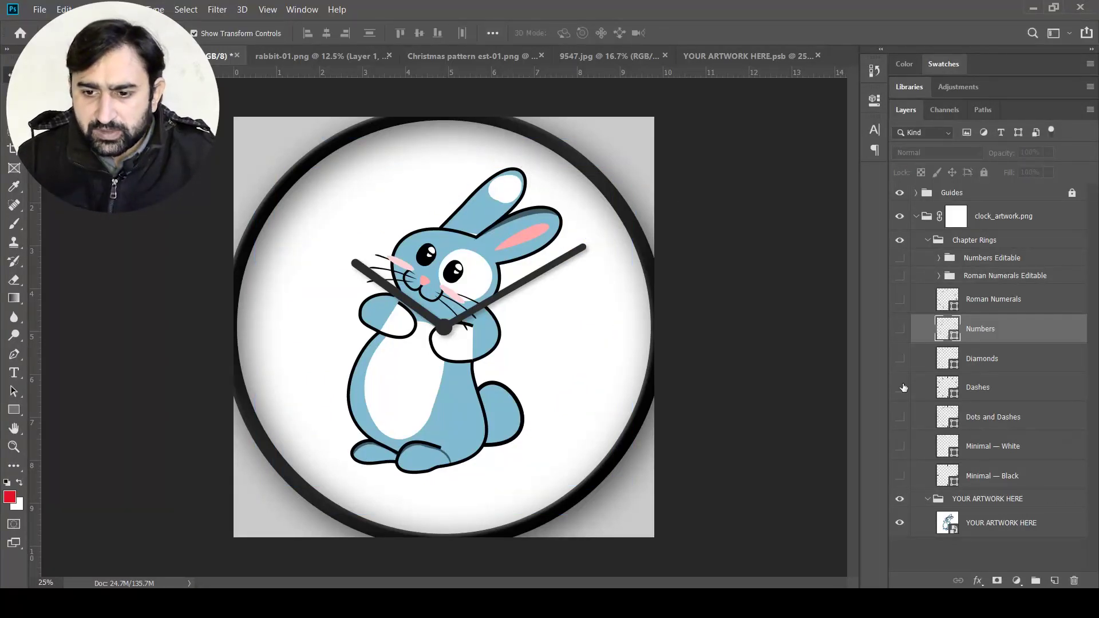
click(927, 241)
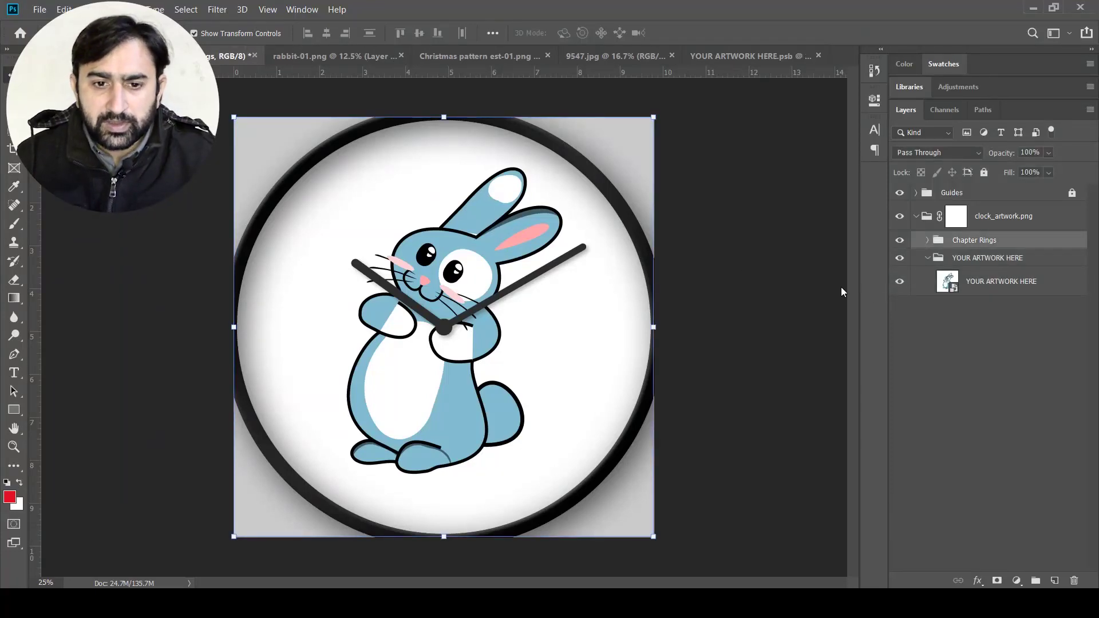
- Define the artwork in Christmas pattern est-01.png as a pattern, keeping the name Christmas pattern est-01.png
click(503, 57)
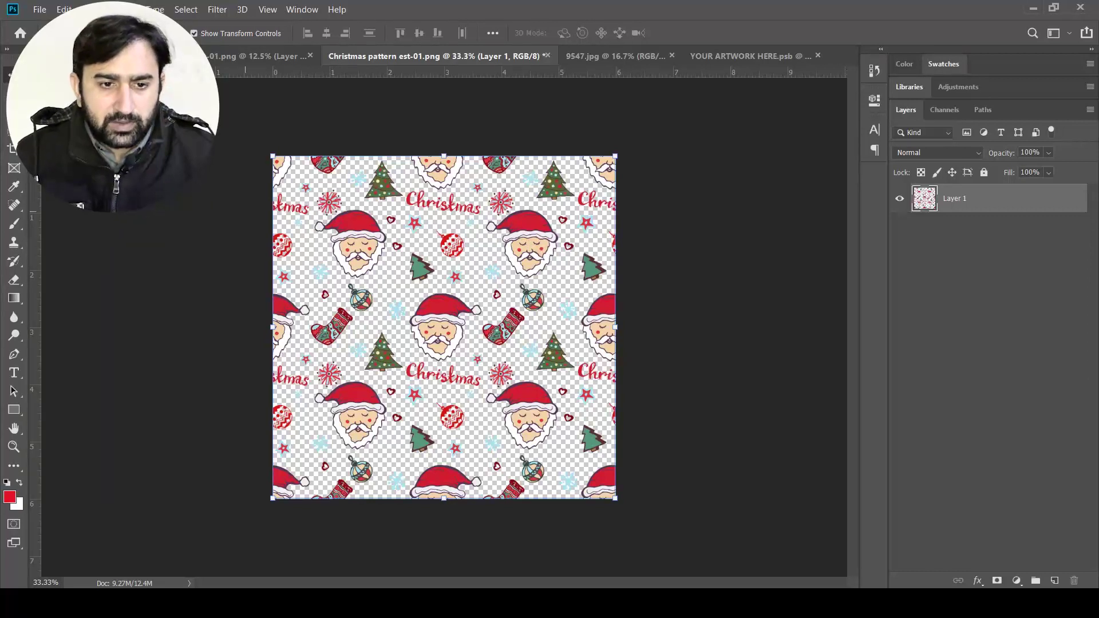
click(66, 7)
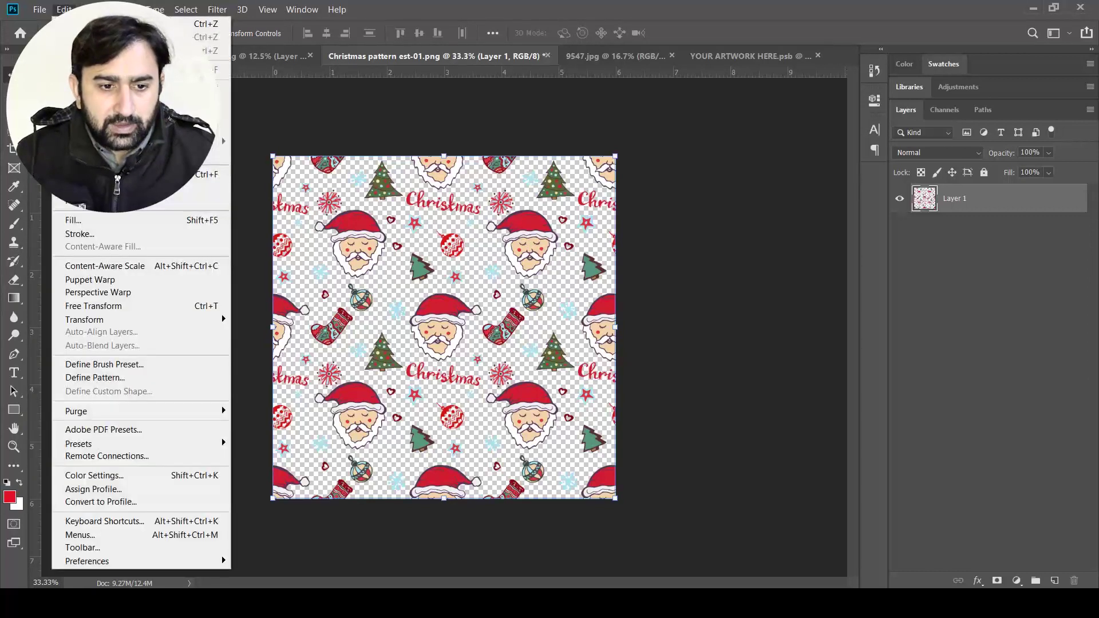
click(123, 376)
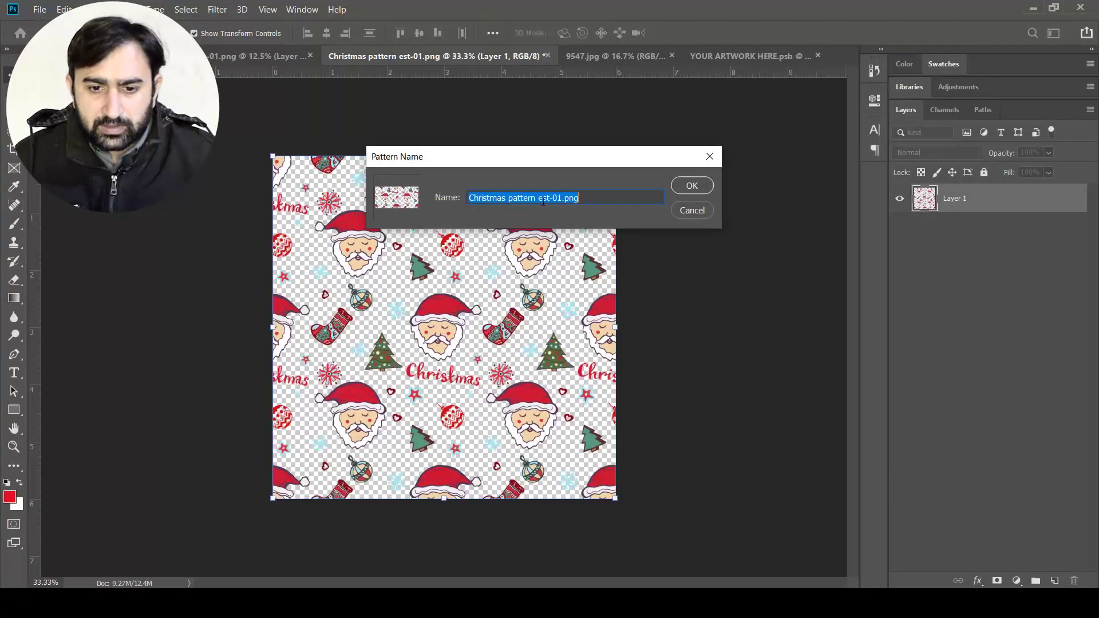
click(692, 185)
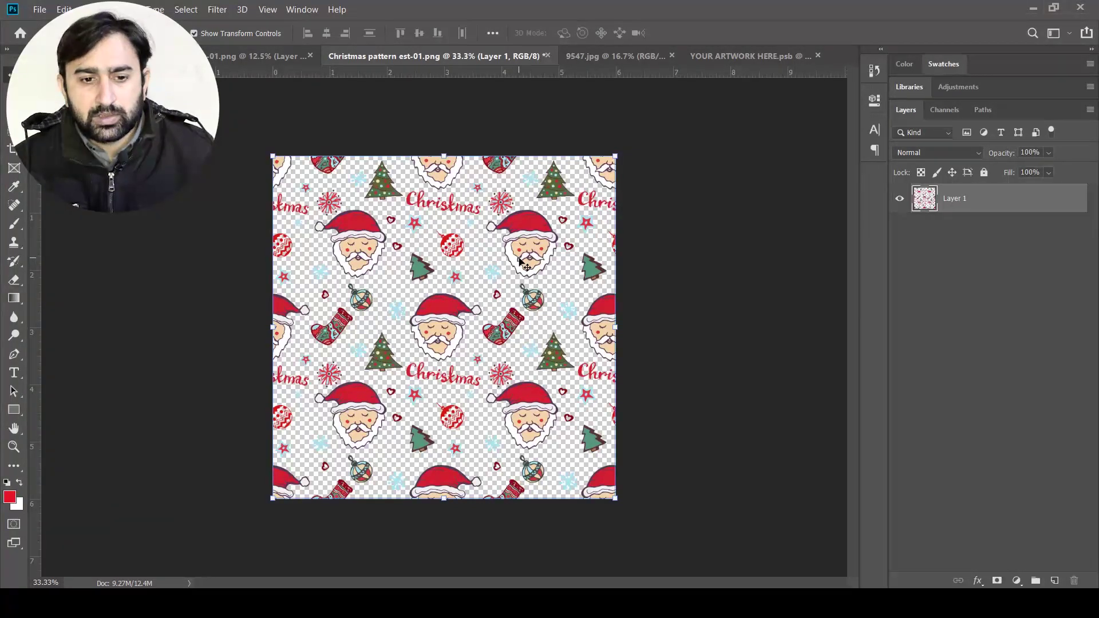
- In YOUR ARTWORK HERE.psb, hide the rabbit layer and add a Christmas pattern fill layer directly above the background fill
click(750, 56)
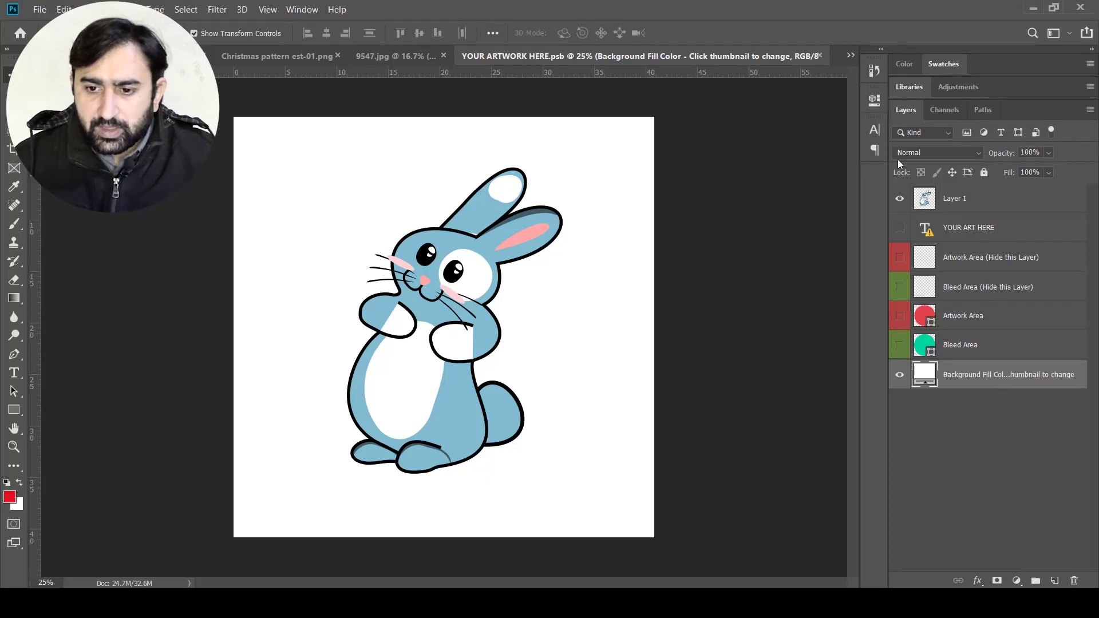
click(900, 199)
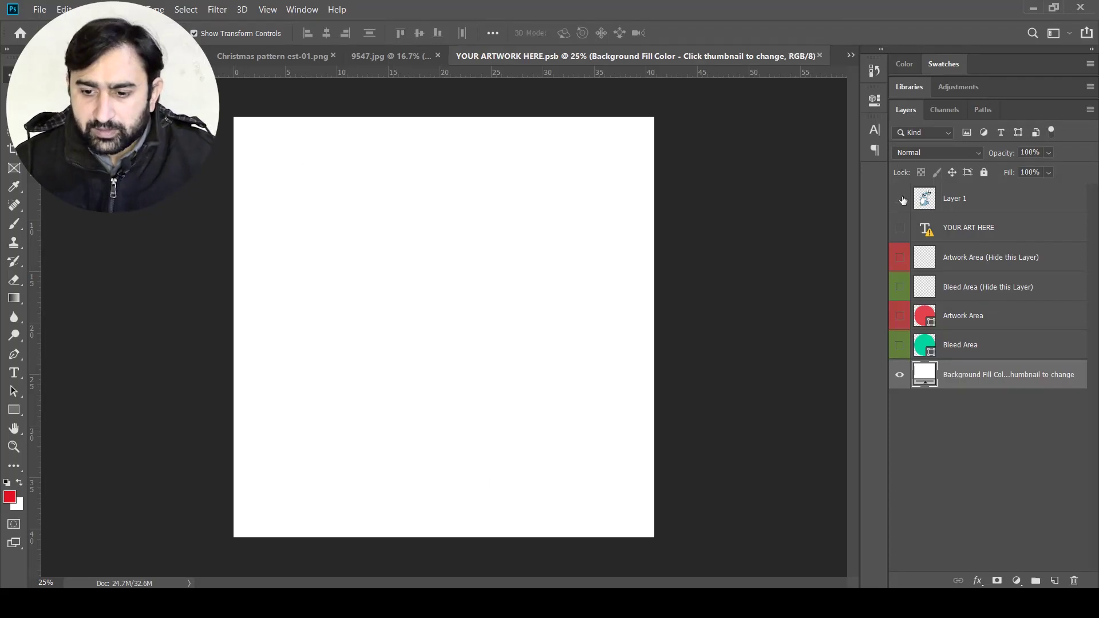
click(1017, 581)
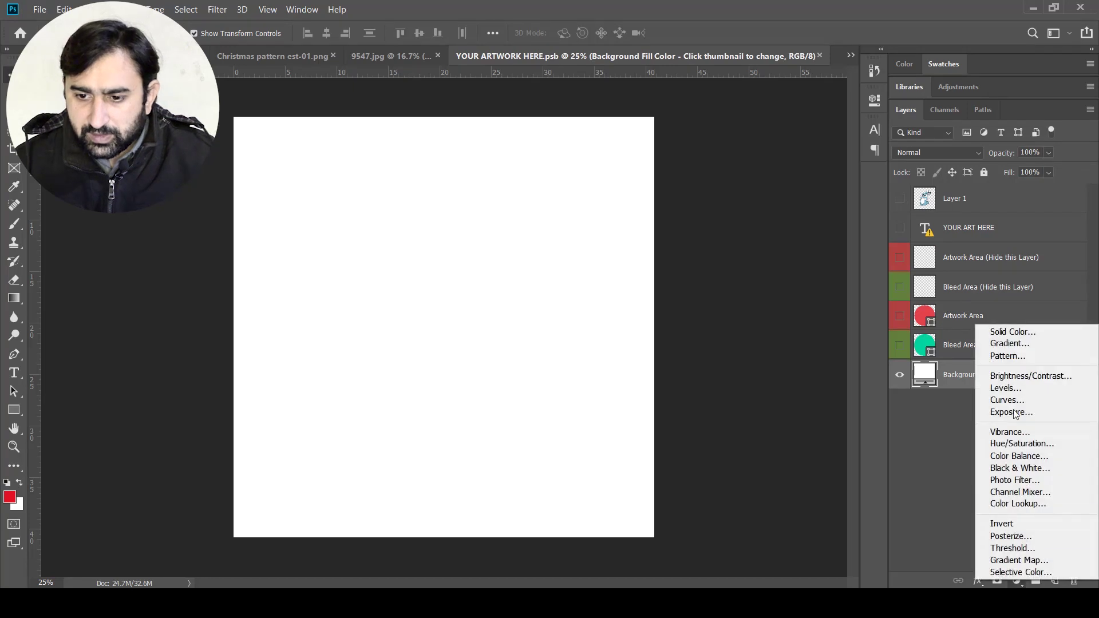
click(1016, 355)
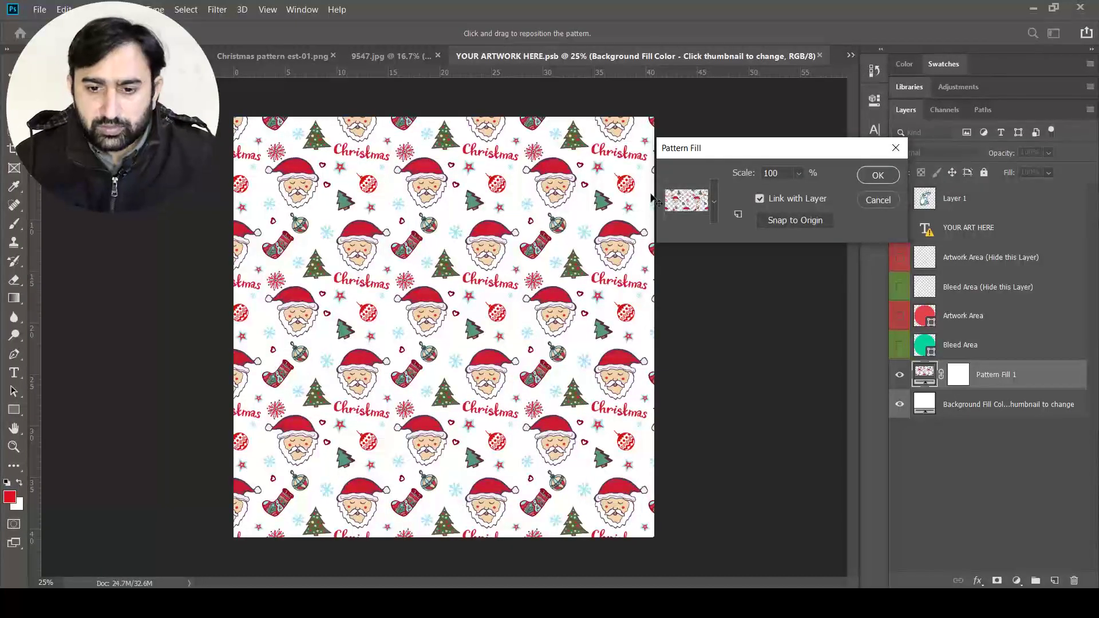
- Set the pattern fill's scale to 100%, apply it, and save the artwork document
click(714, 201)
click(799, 173)
drag(801, 190, 800, 193)
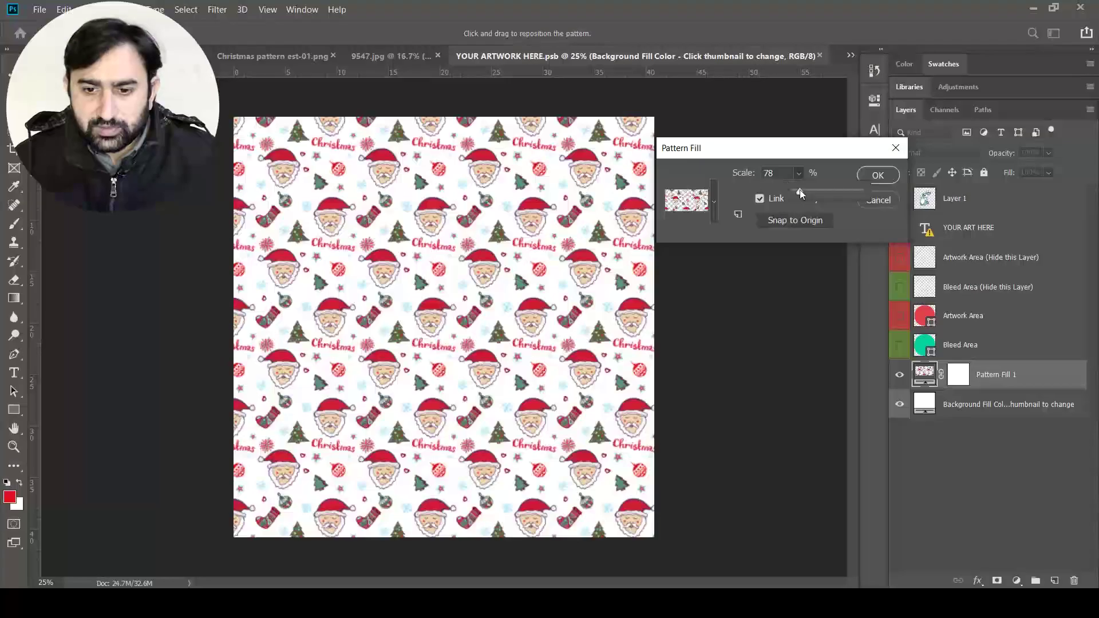
click(747, 173)
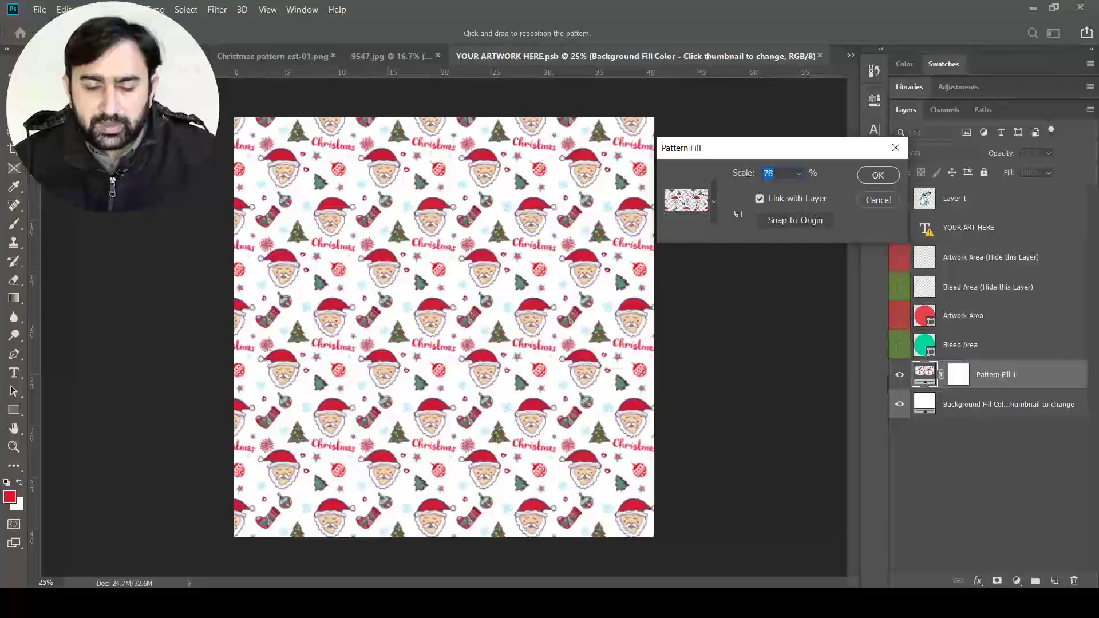
text(100)
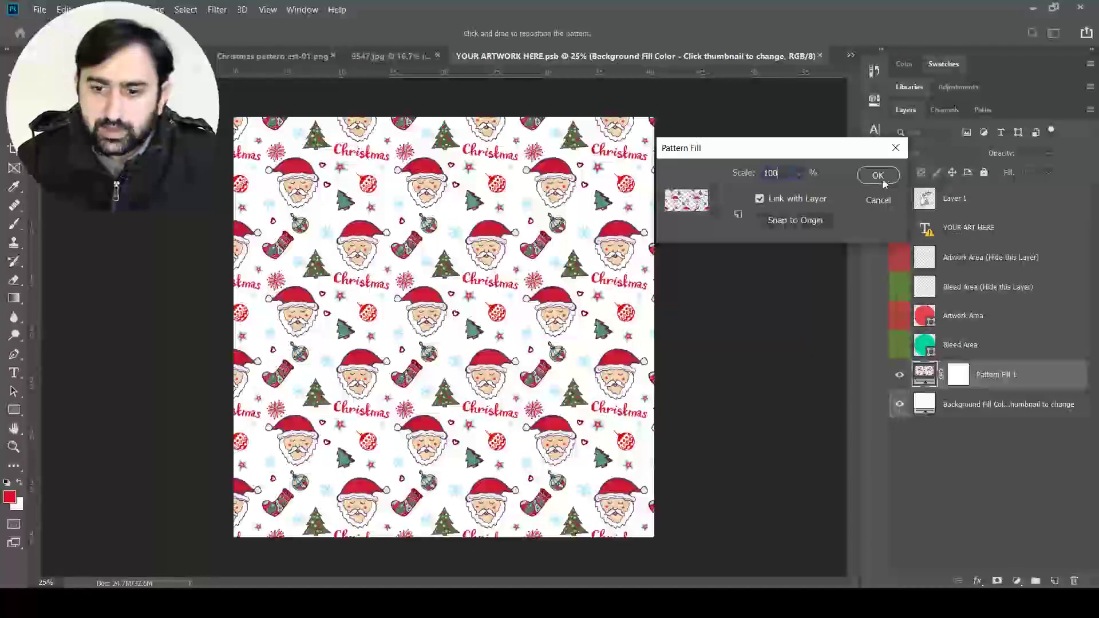
click(877, 175)
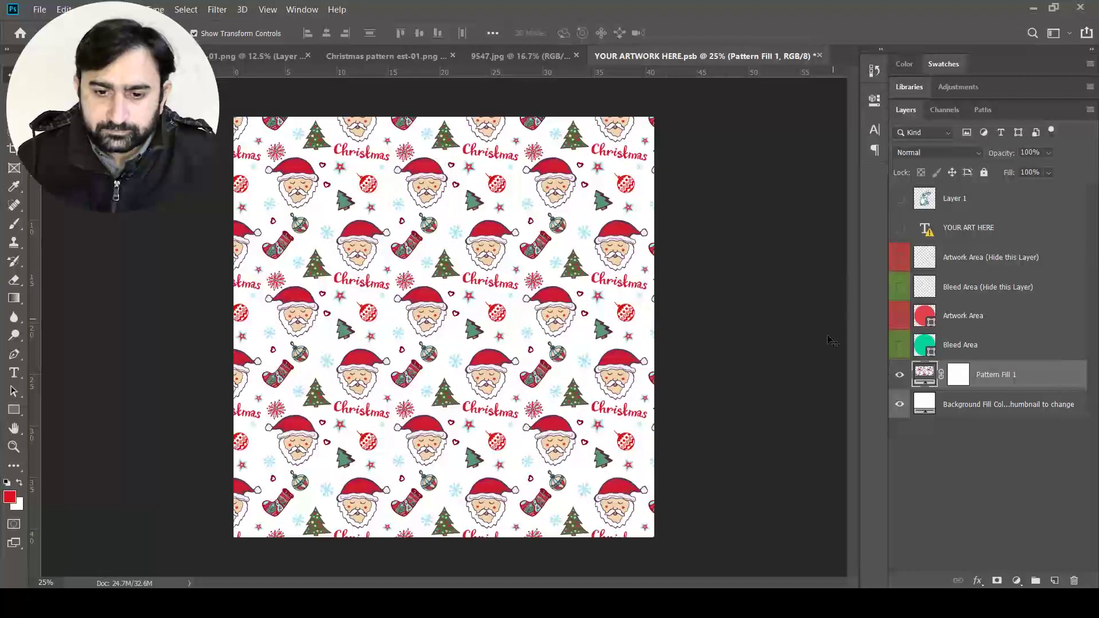
key(ctrl+s)
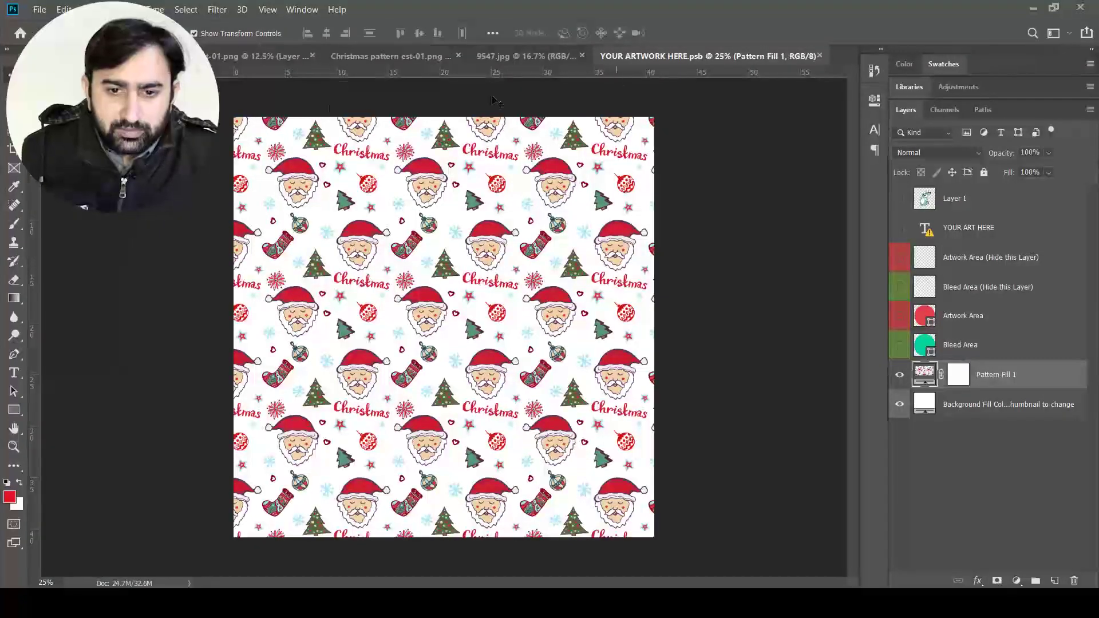
- Return to the RB_Clock_Template.psd document, show the Numbers Editable ring and collapse the Chapter Rings group
key(ctrl+Tab)
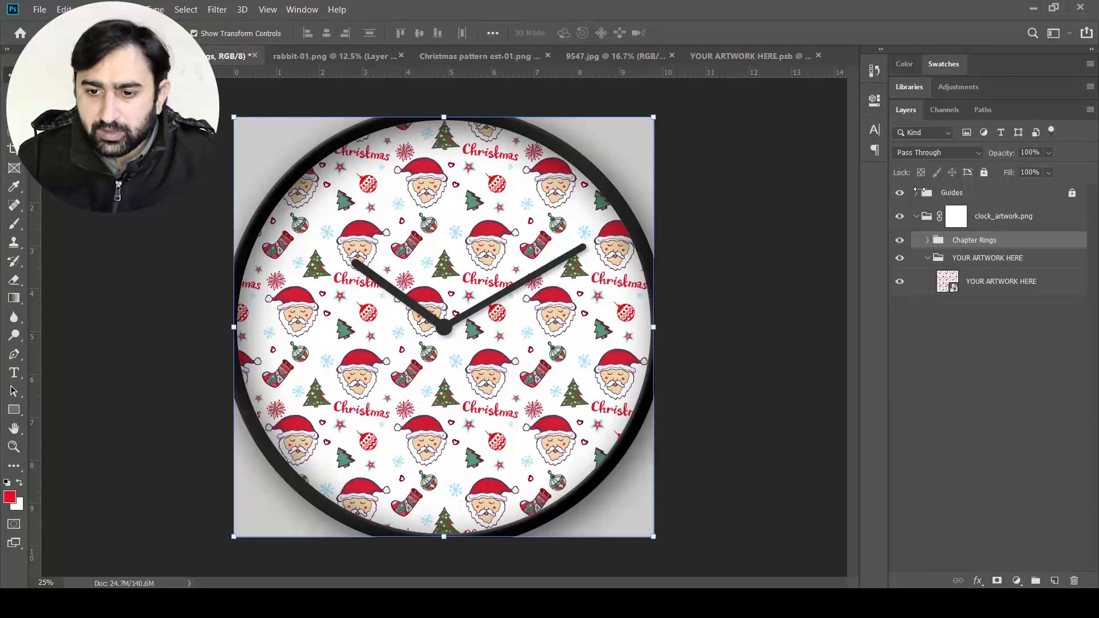
click(928, 240)
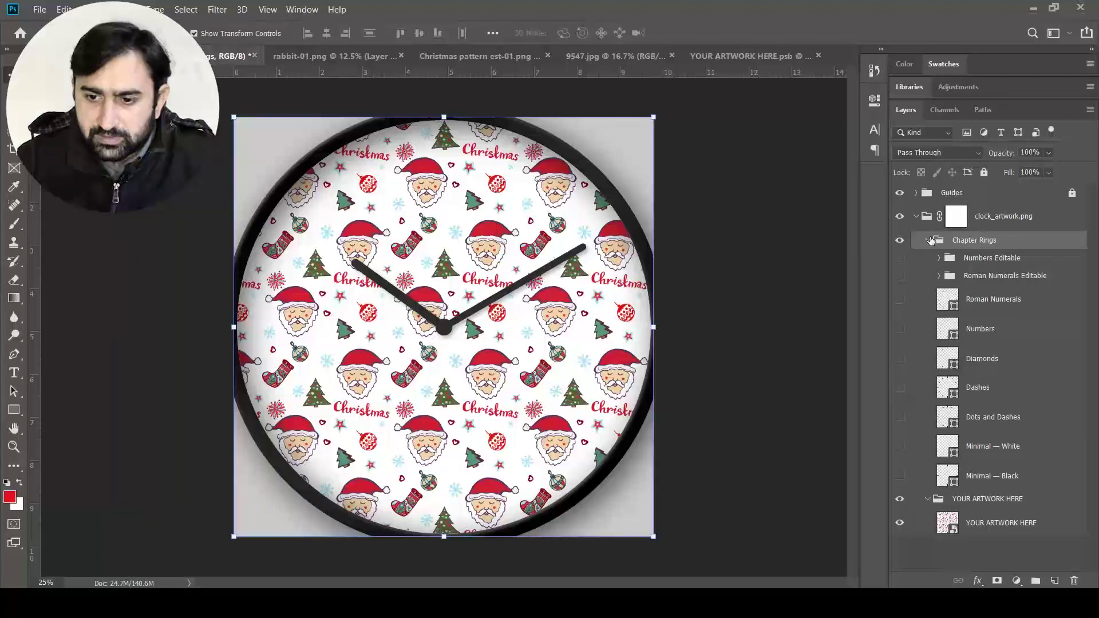
click(900, 259)
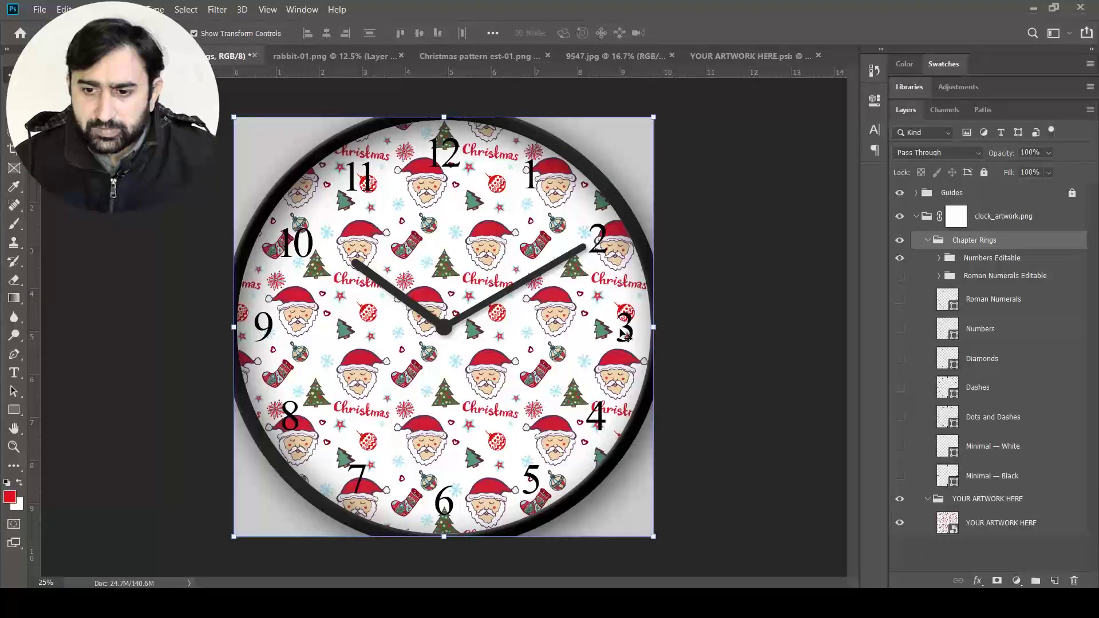
click(927, 240)
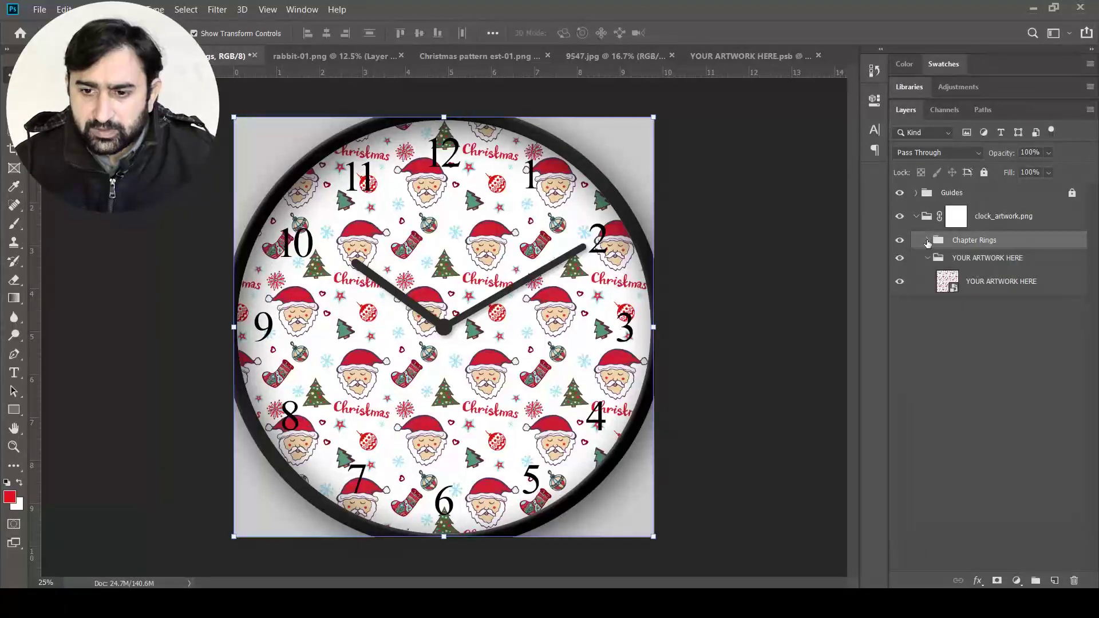
- Hide the Guides and Chapter Rings groups and select the YOUR ARTWORK HERE smart object layer
click(899, 193)
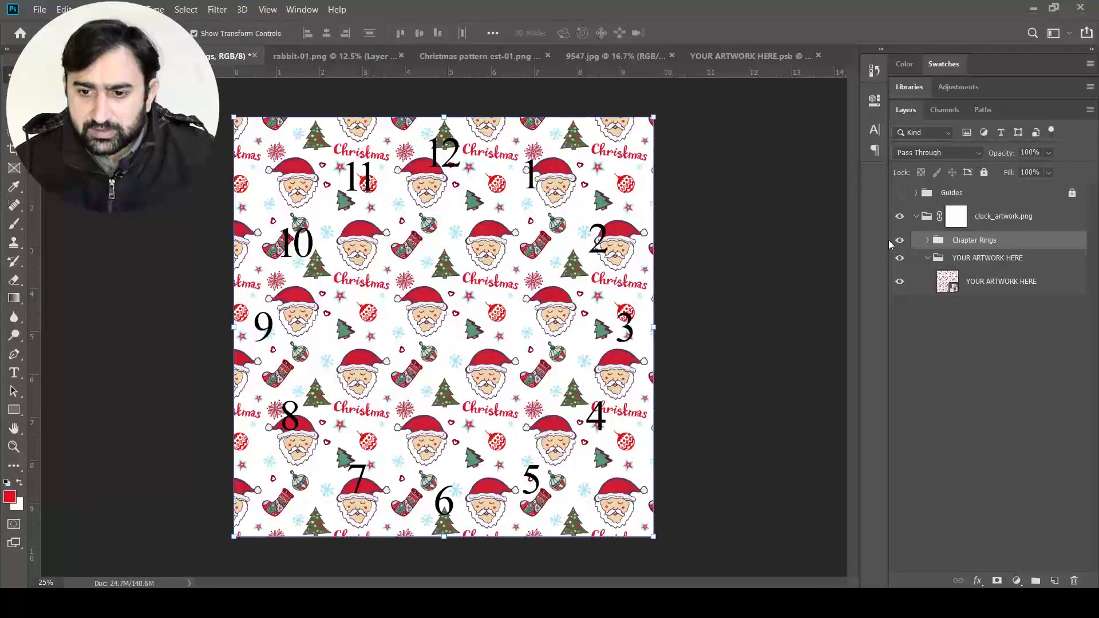
click(900, 241)
click(925, 281)
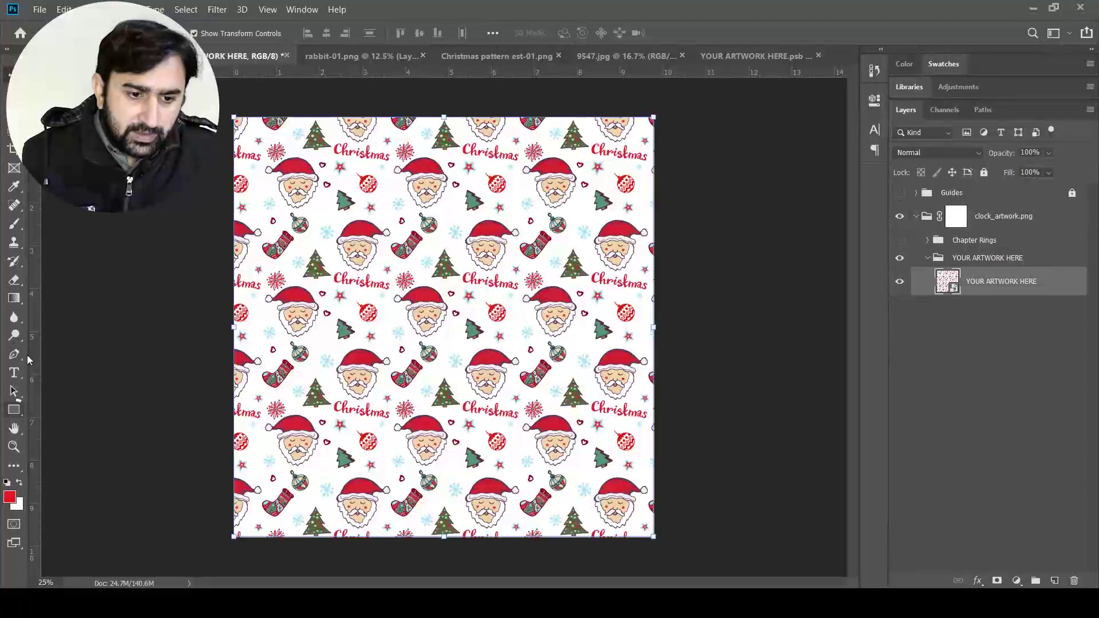
- Draw a white circle about 2416 px in diameter above the artwork layer and centre it on the canvas
click(16, 411)
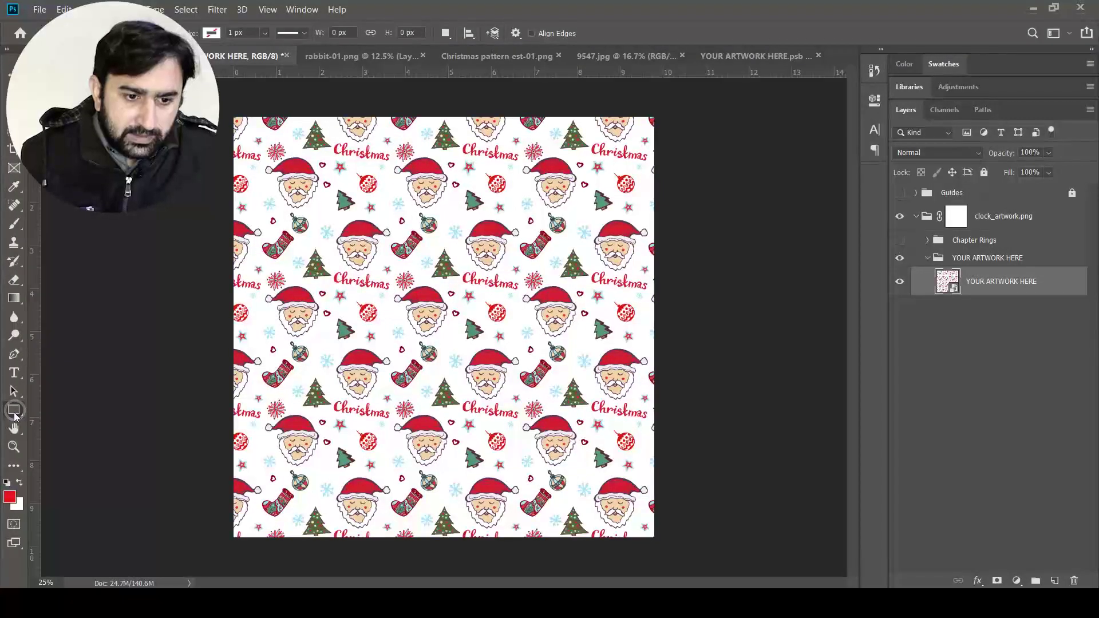
right_click(14, 412)
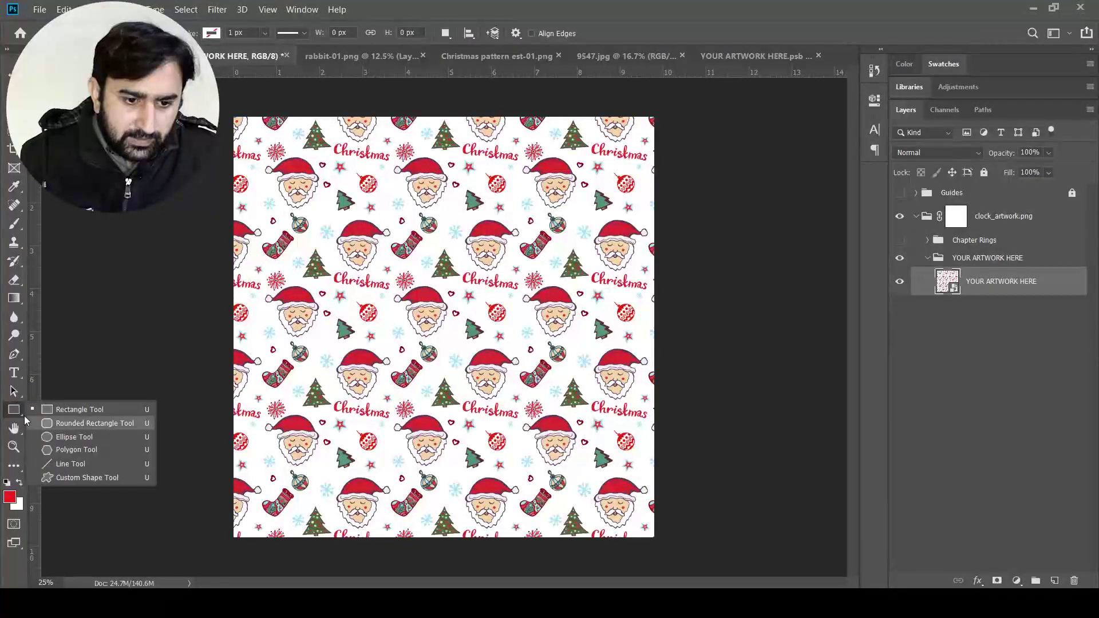
click(62, 440)
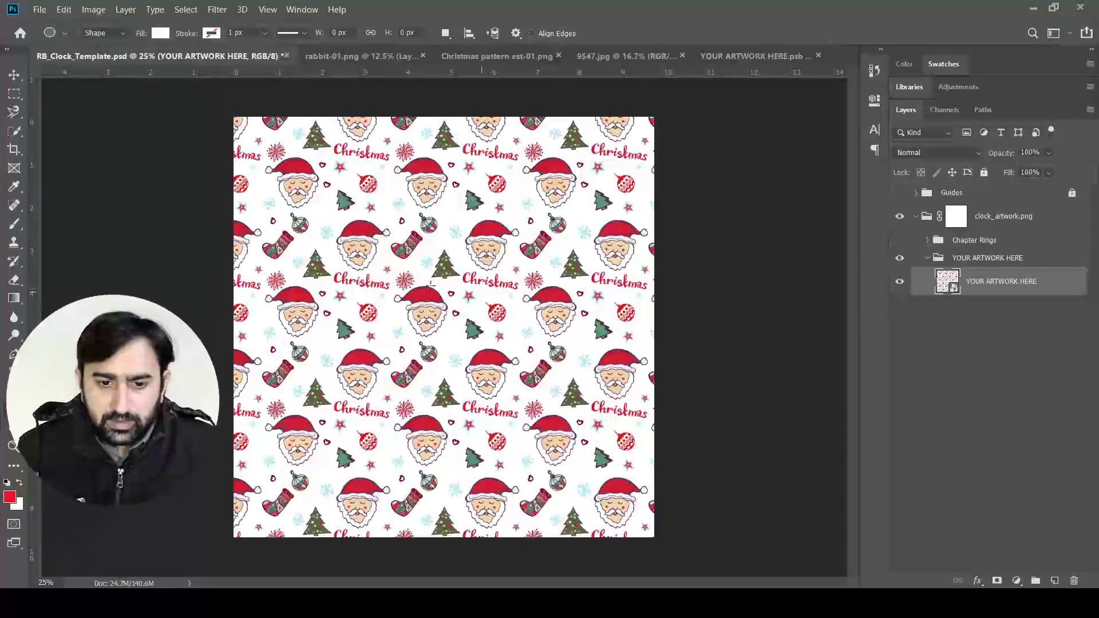
drag(287, 163, 670, 507)
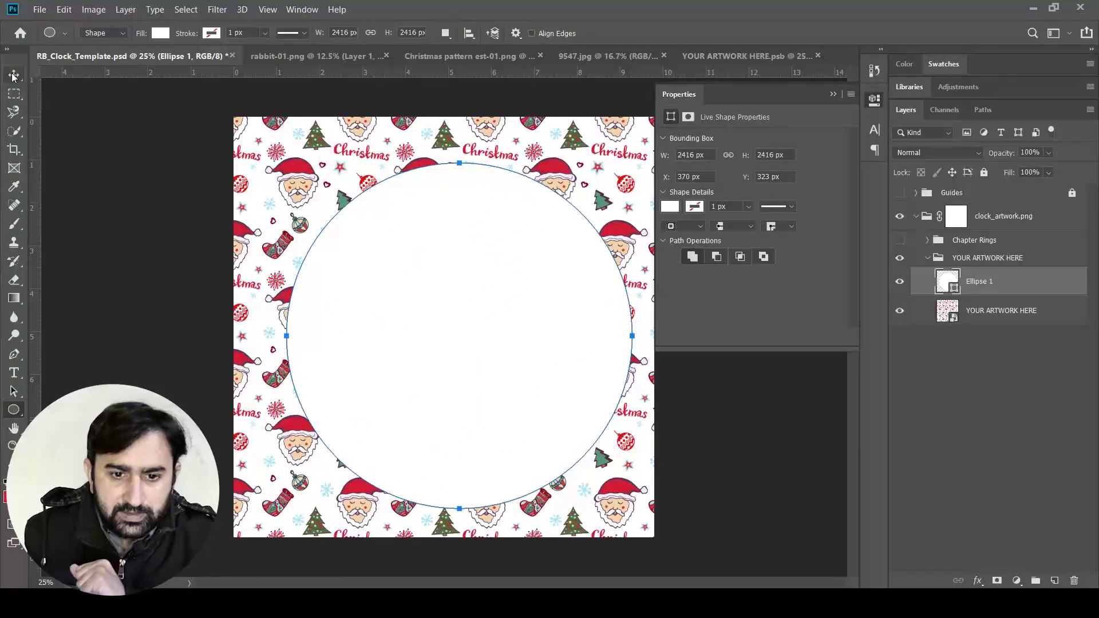
key(v)
drag(535, 336, 504, 334)
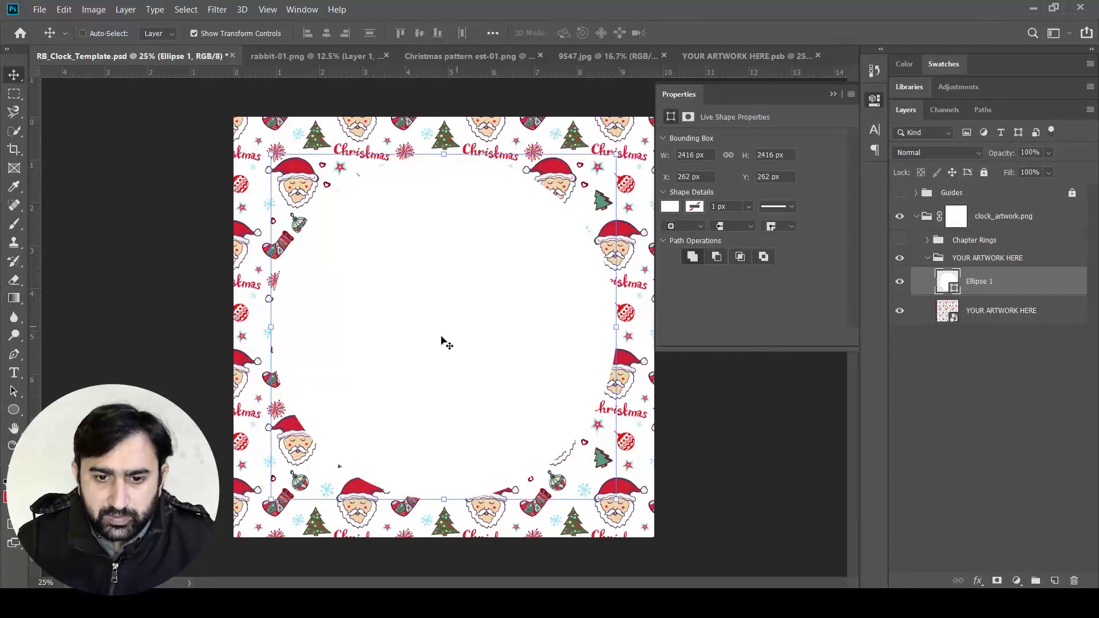
click(873, 101)
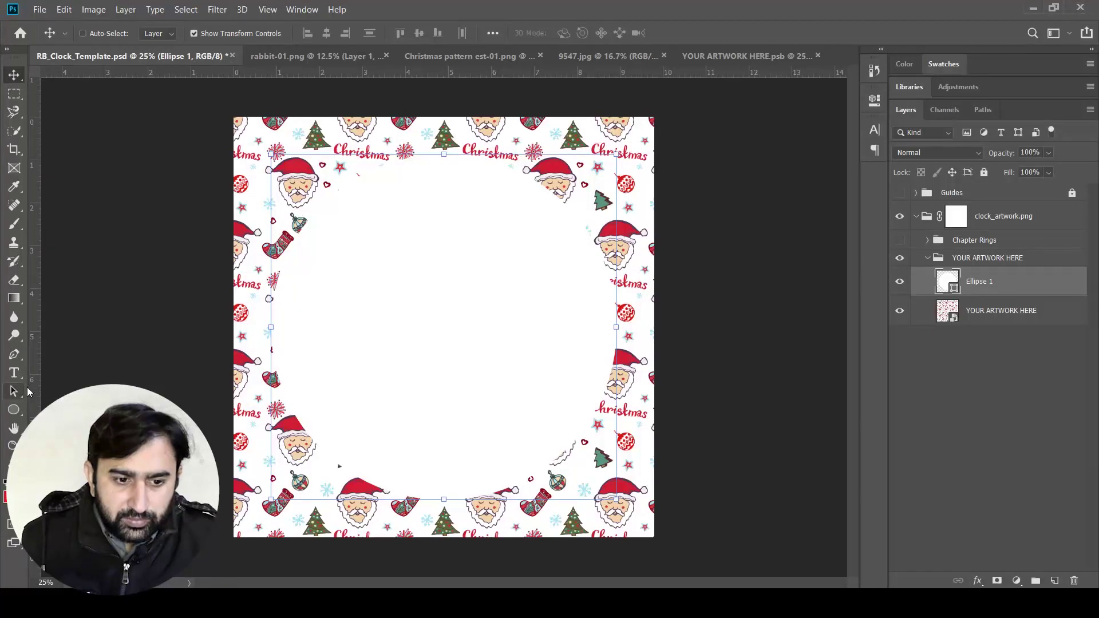
click(15, 410)
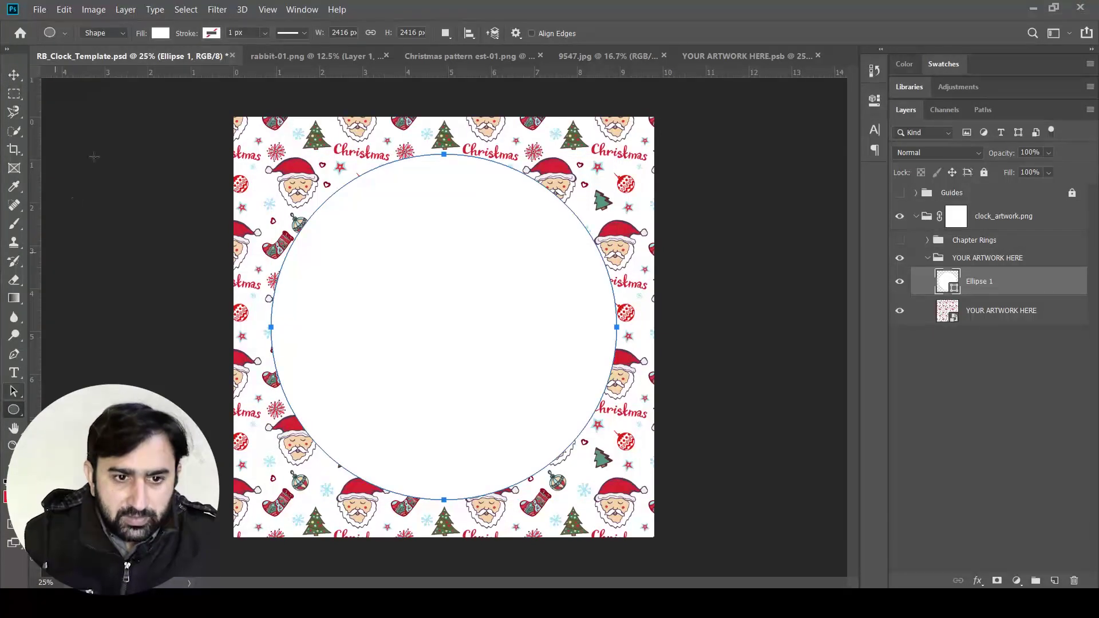
click(160, 35)
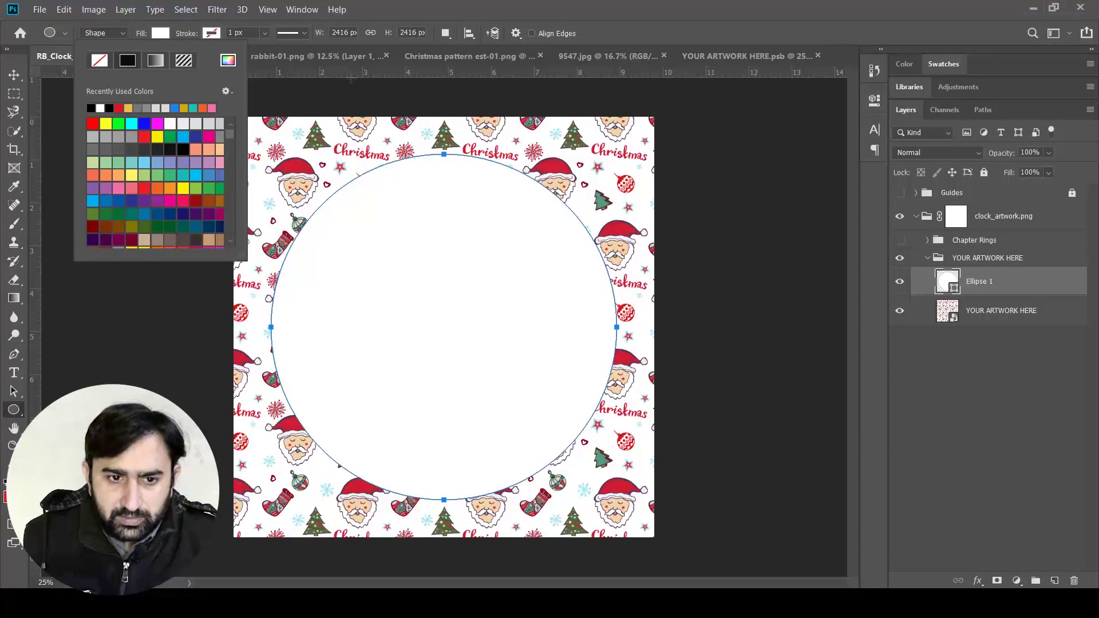
click(1047, 281)
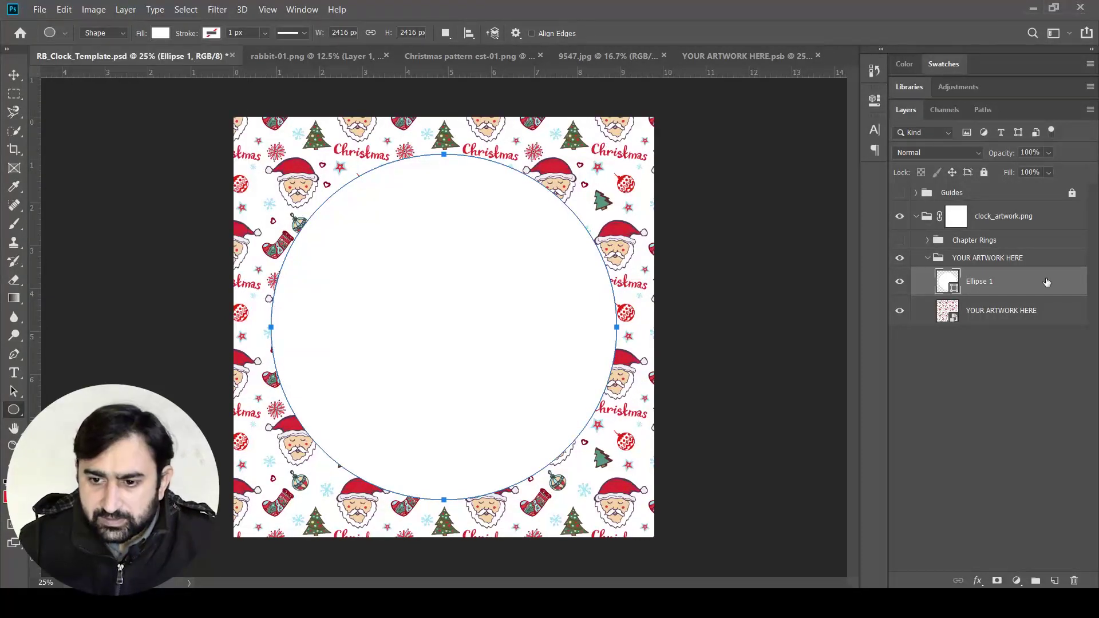
- Apply a Color Overlay in black (000000) at 100% opacity to the circle layer
double_click(1046, 281)
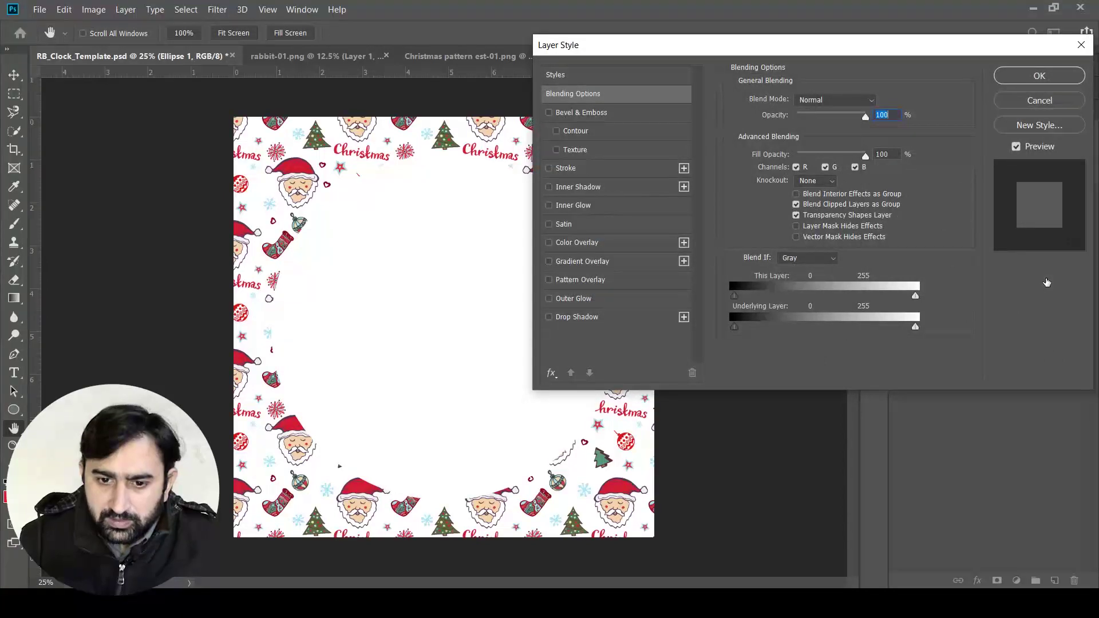
click(548, 242)
click(579, 242)
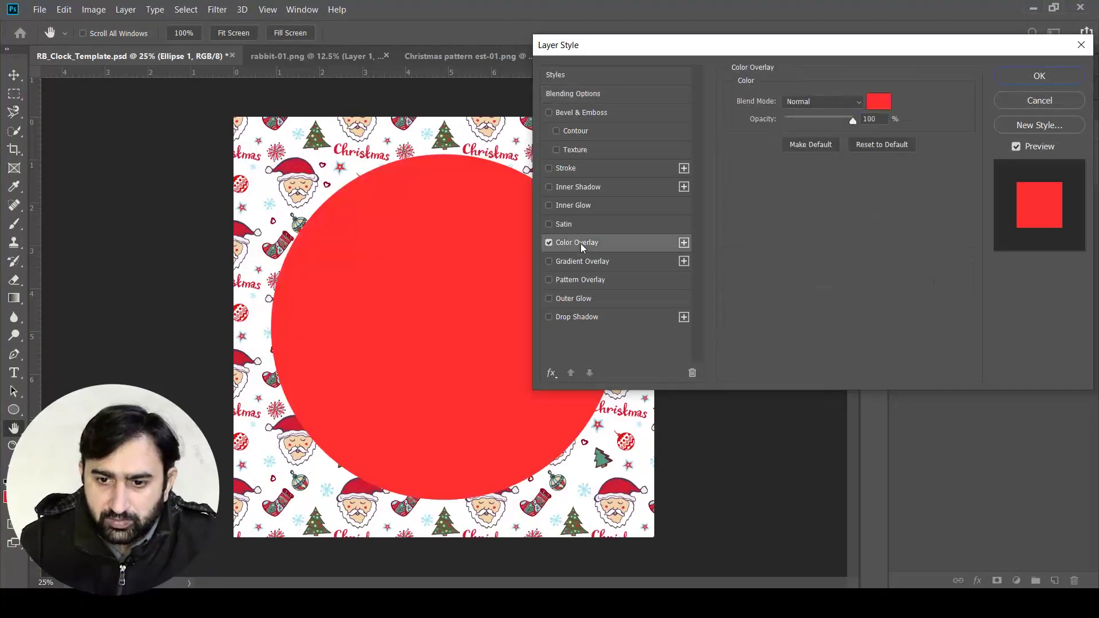
click(878, 101)
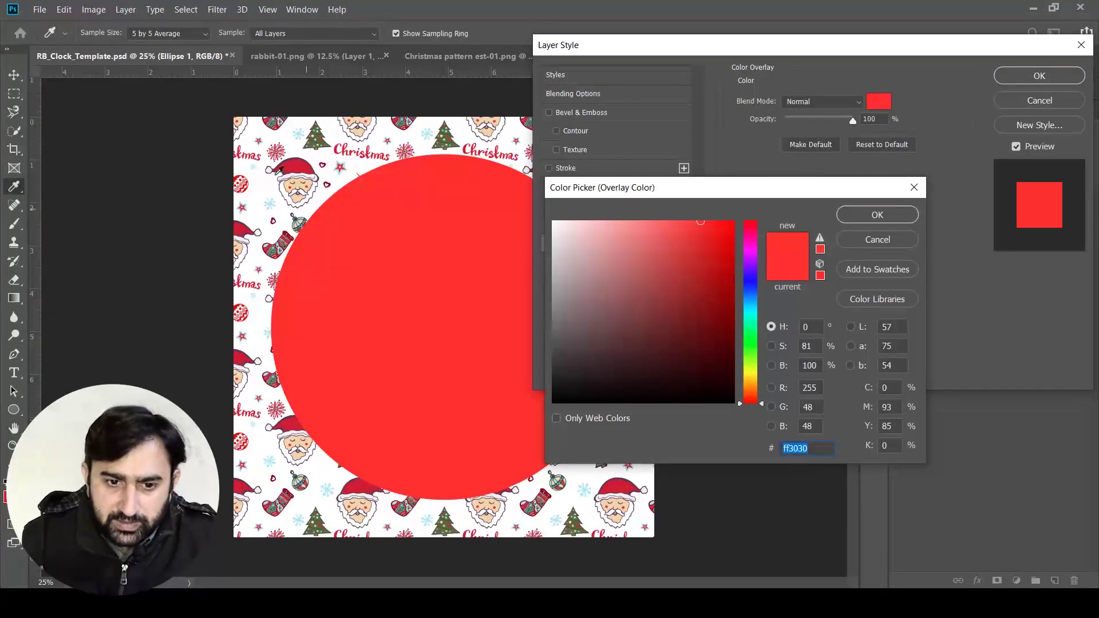
click(303, 163)
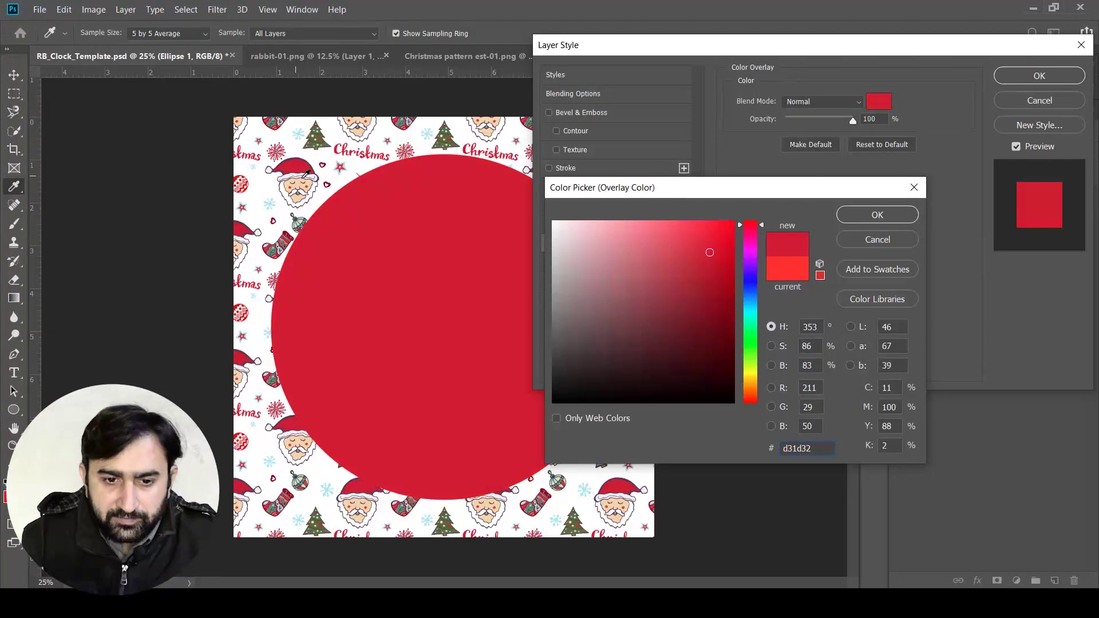
click(299, 167)
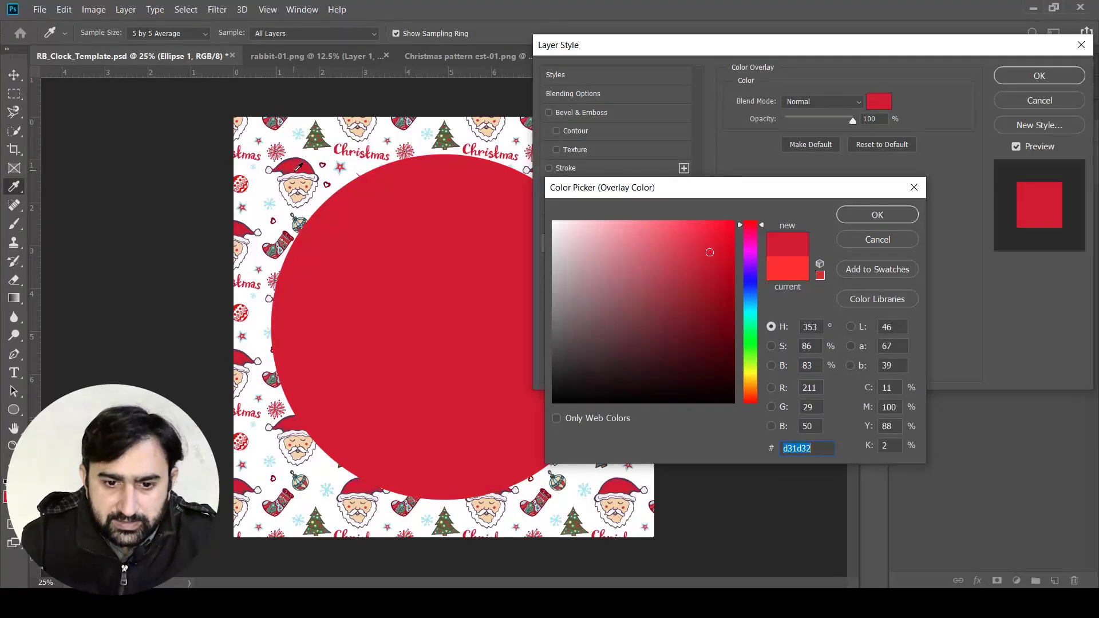
text(000000)
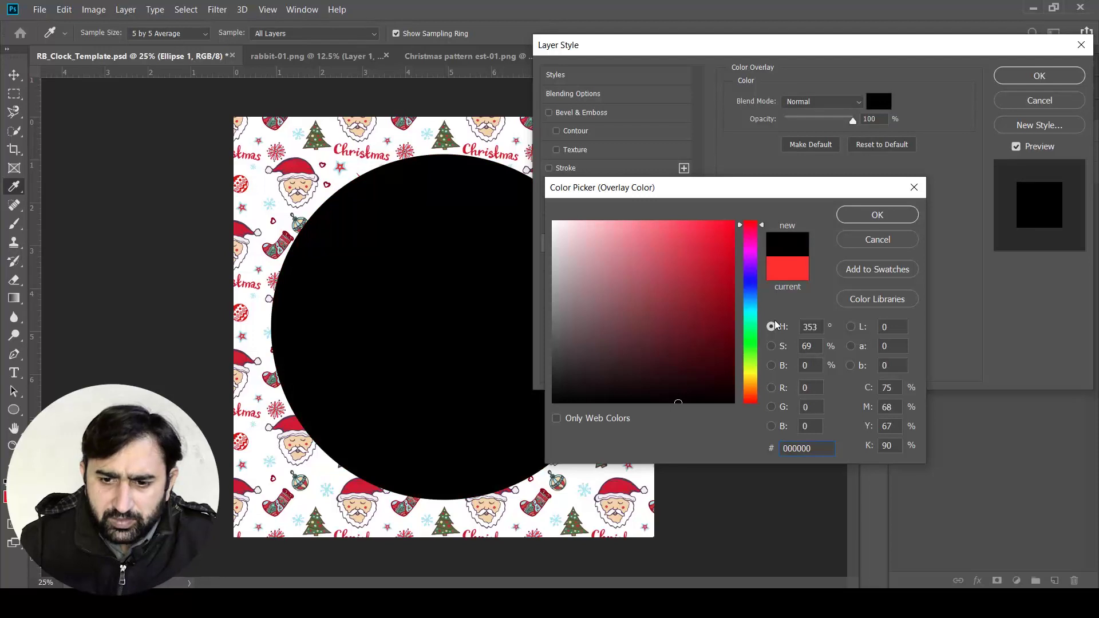
click(877, 214)
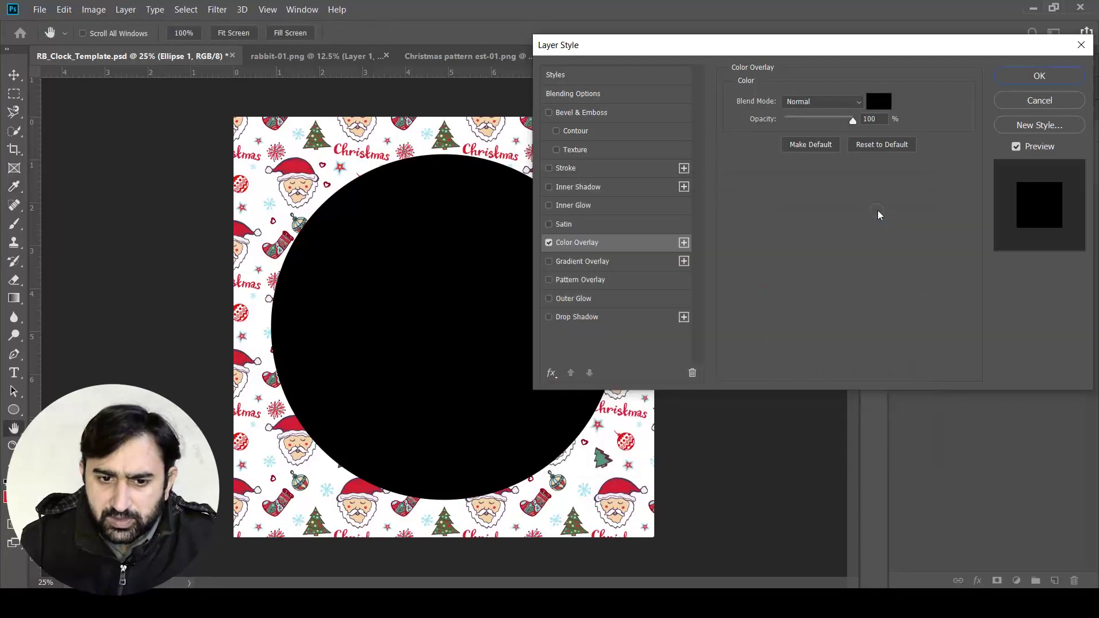
click(1034, 78)
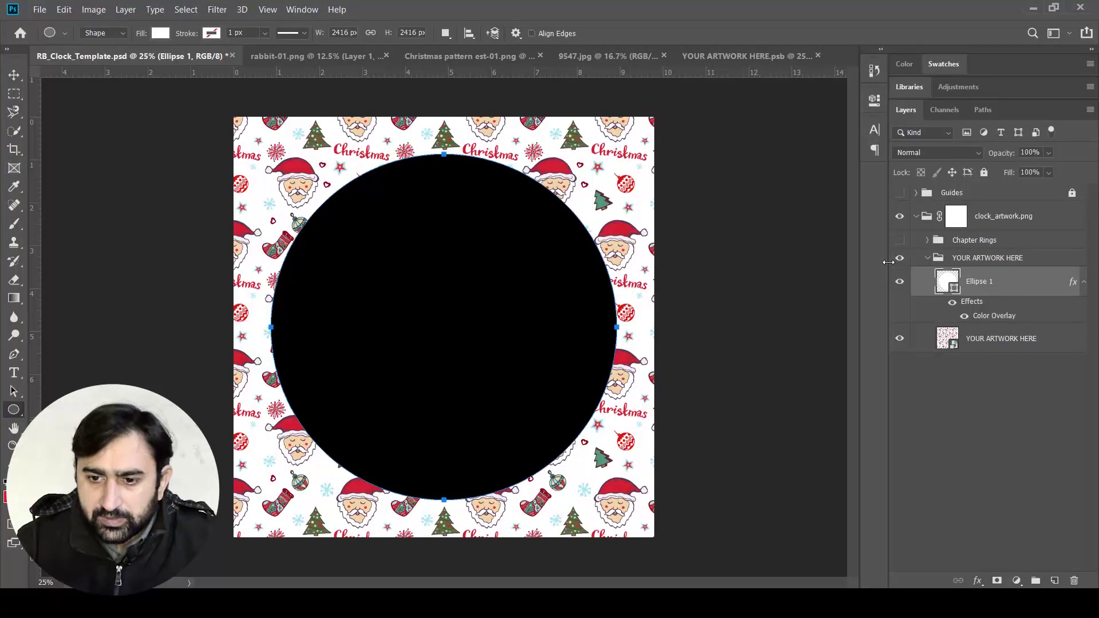
- Show the Guides group and scale the black circle down to about 74% around its centre
click(900, 193)
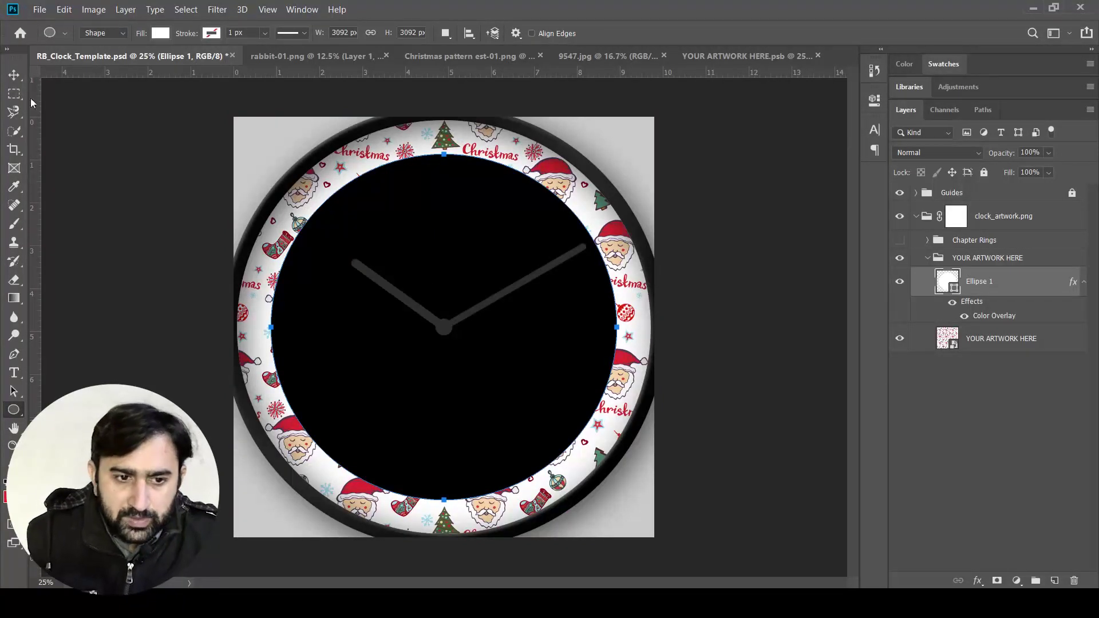
key(v)
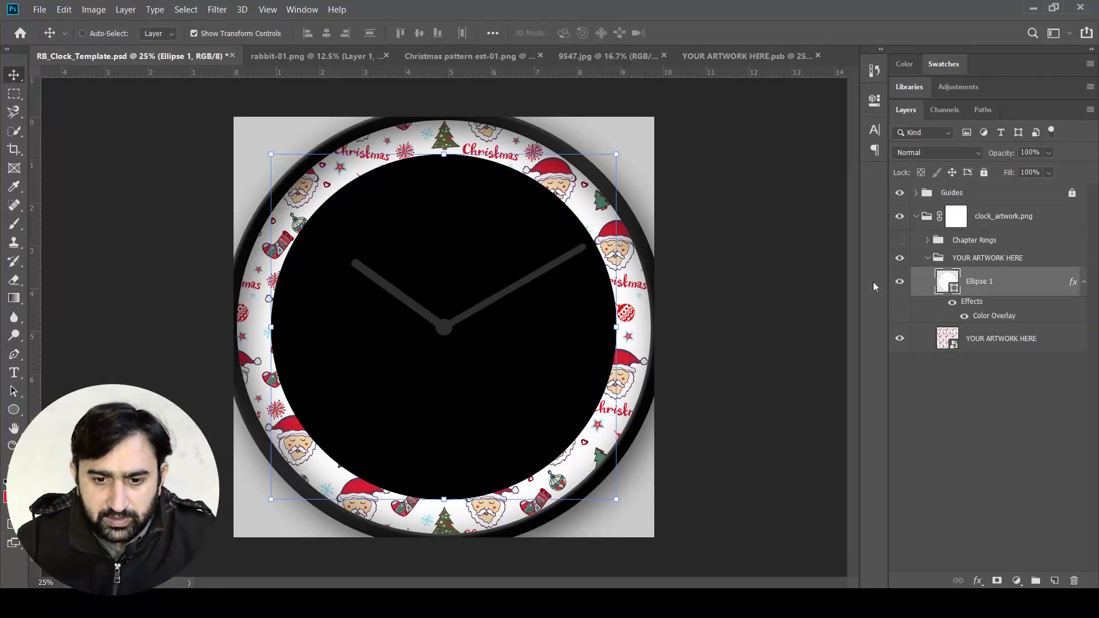
drag(617, 153, 573, 199)
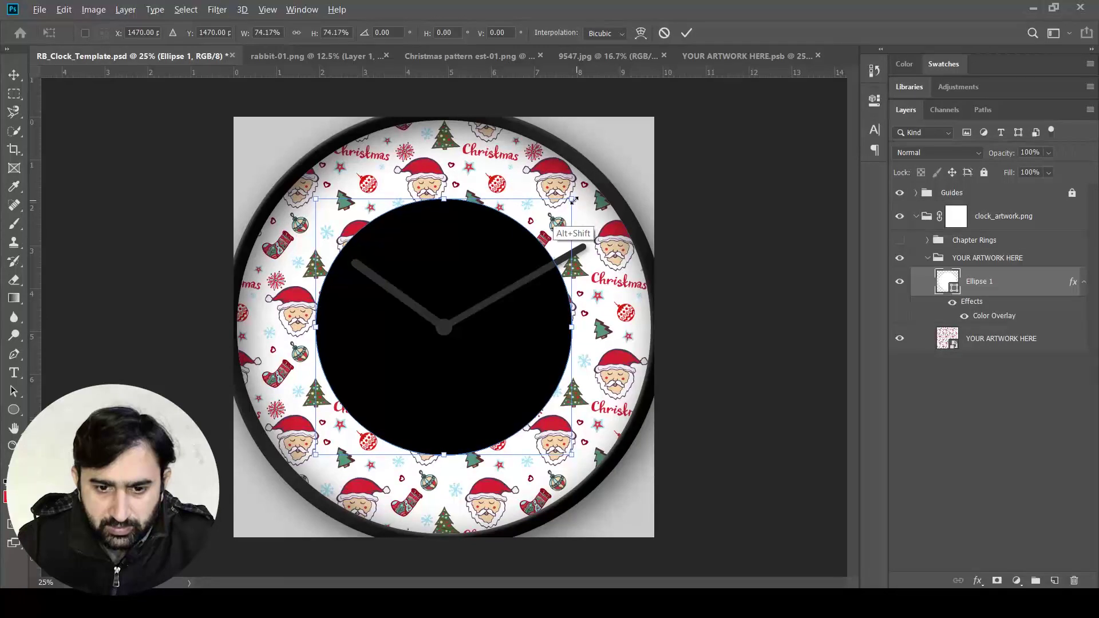
key(Return)
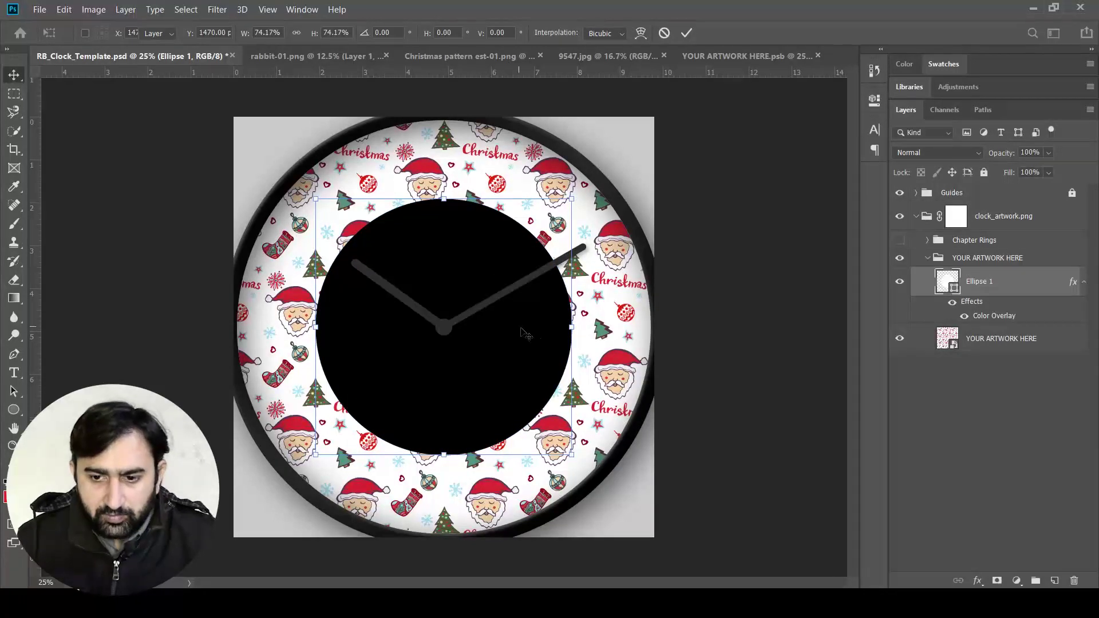
- Expand the Chapter Rings group and make it visible again with the Numbers Editable ring showing
click(926, 241)
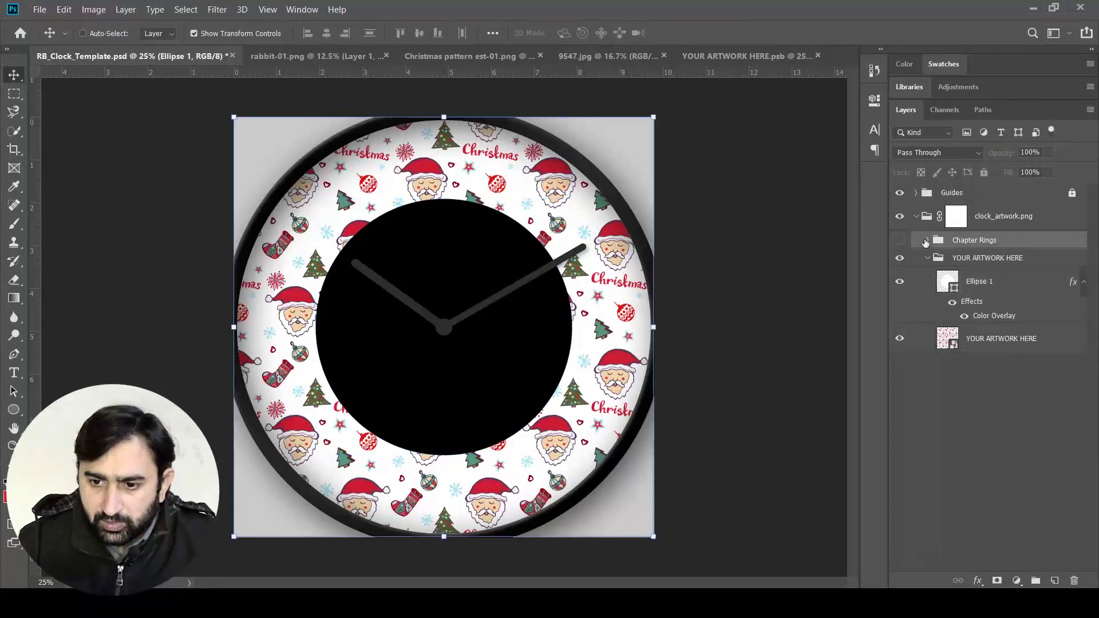
click(926, 241)
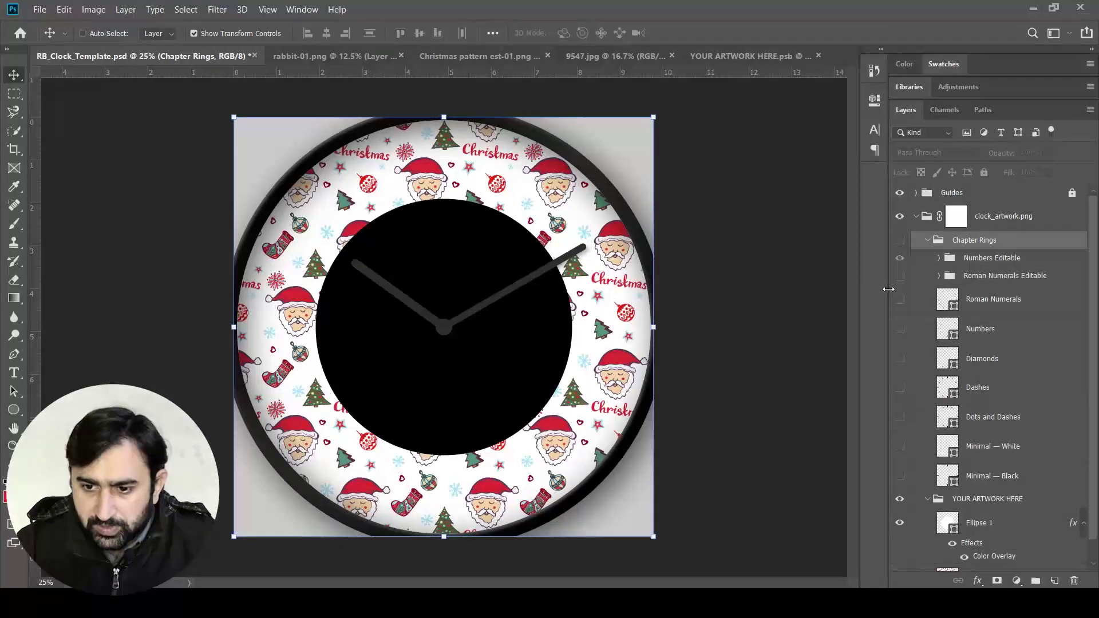
click(900, 240)
click(900, 257)
click(899, 257)
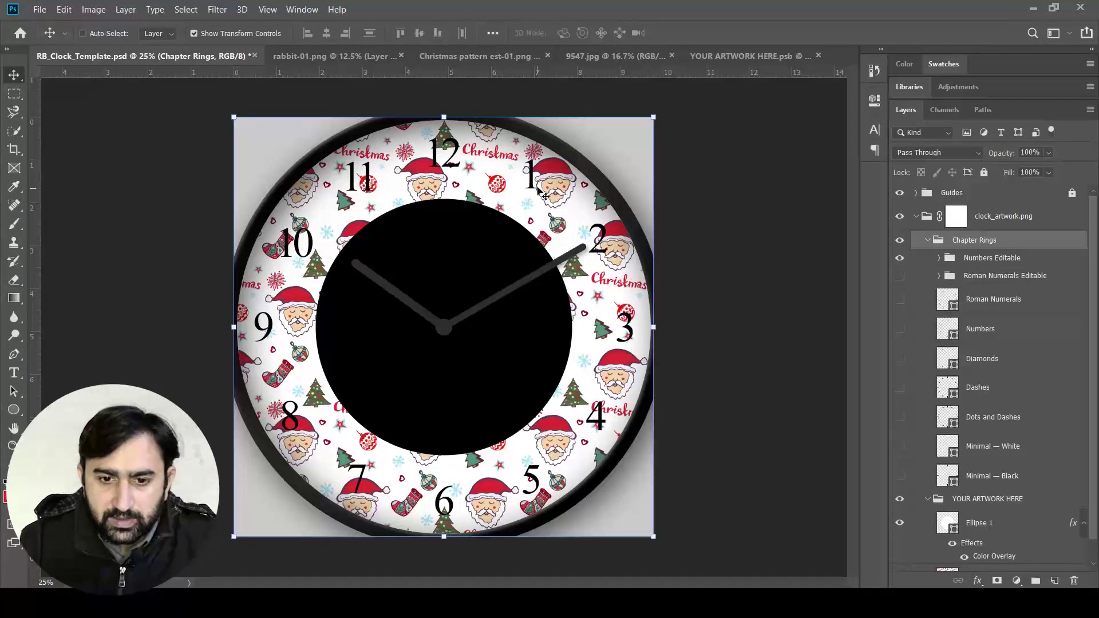
- Duplicate the Numbers Editable group and, with the original hidden, merge the copy into a single layer
click(1042, 258)
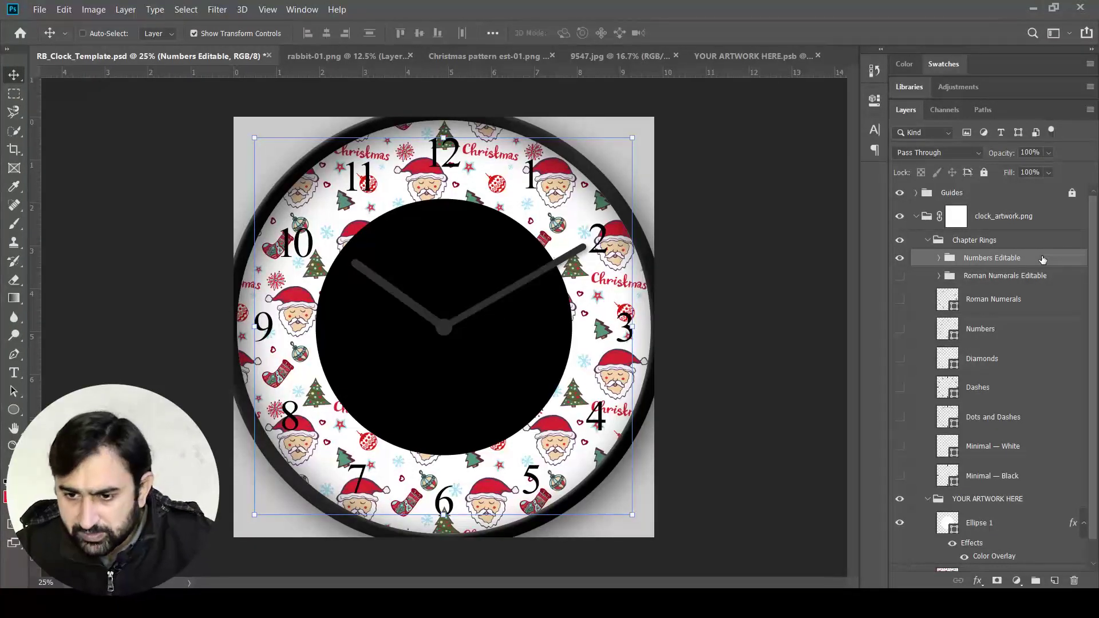
drag(1042, 258, 1056, 580)
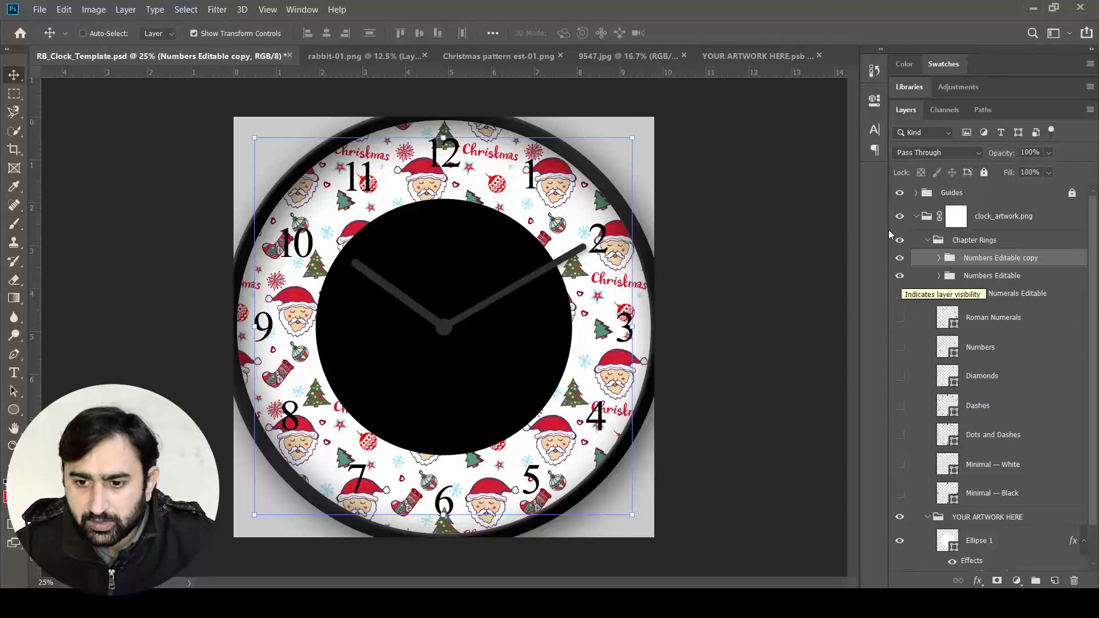
click(899, 276)
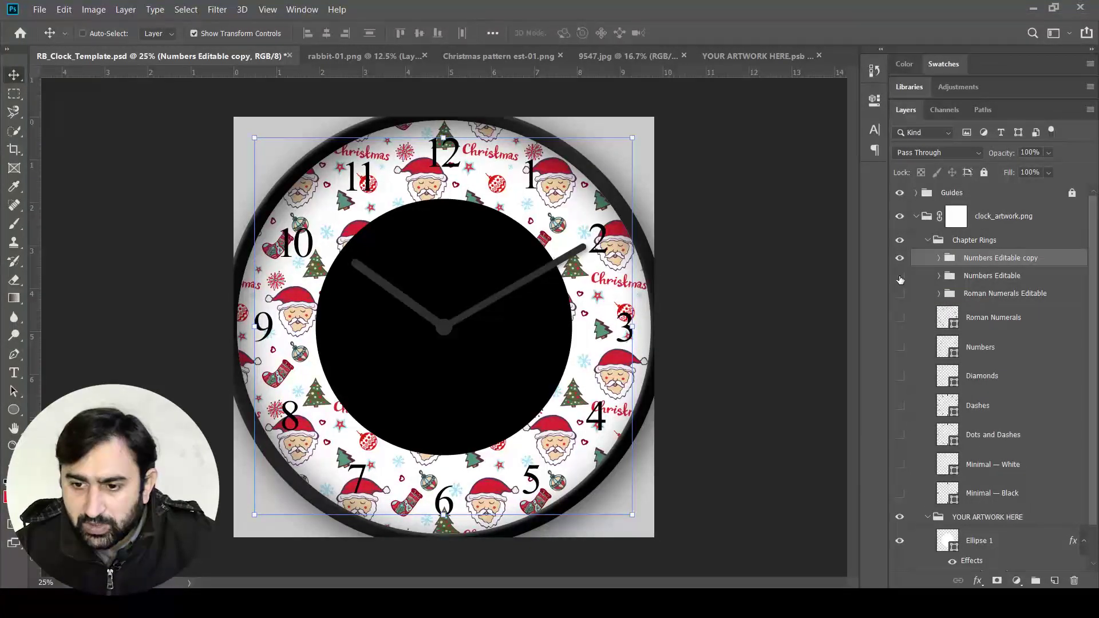
right_click(1055, 260)
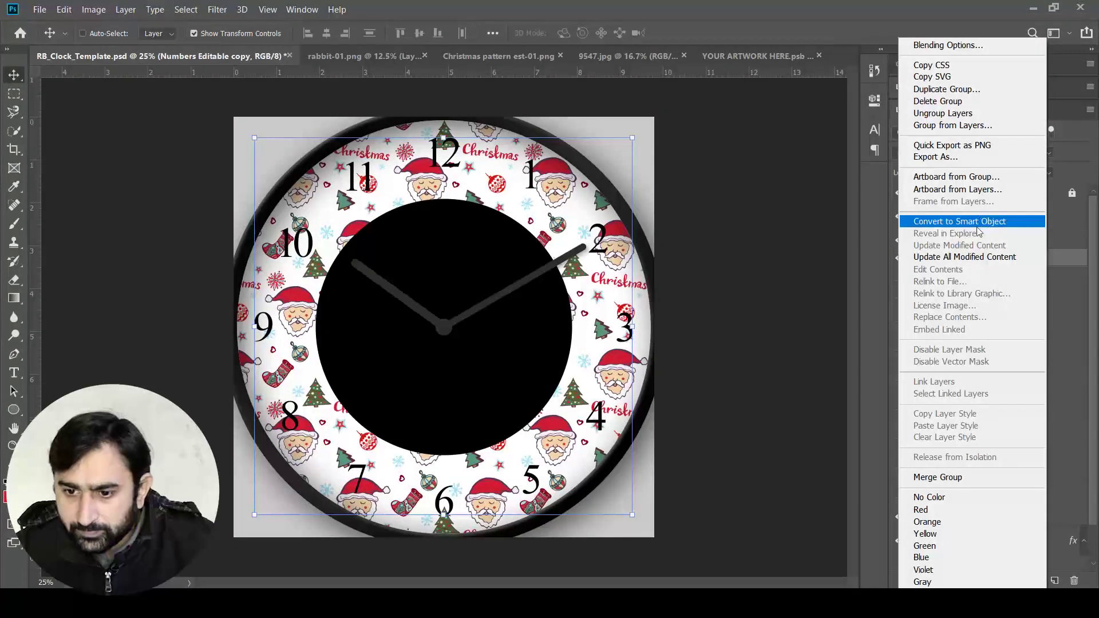
click(943, 480)
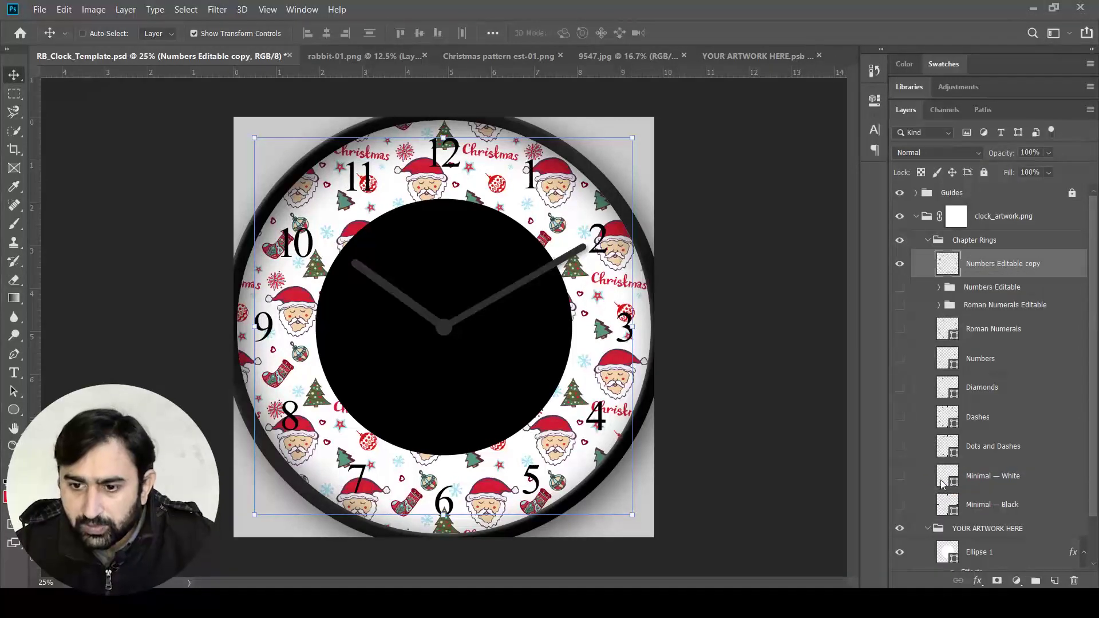
- Scale the merged Numbers Editable copy down around its centre so the numbers fit inside the black circle
click(900, 264)
click(899, 265)
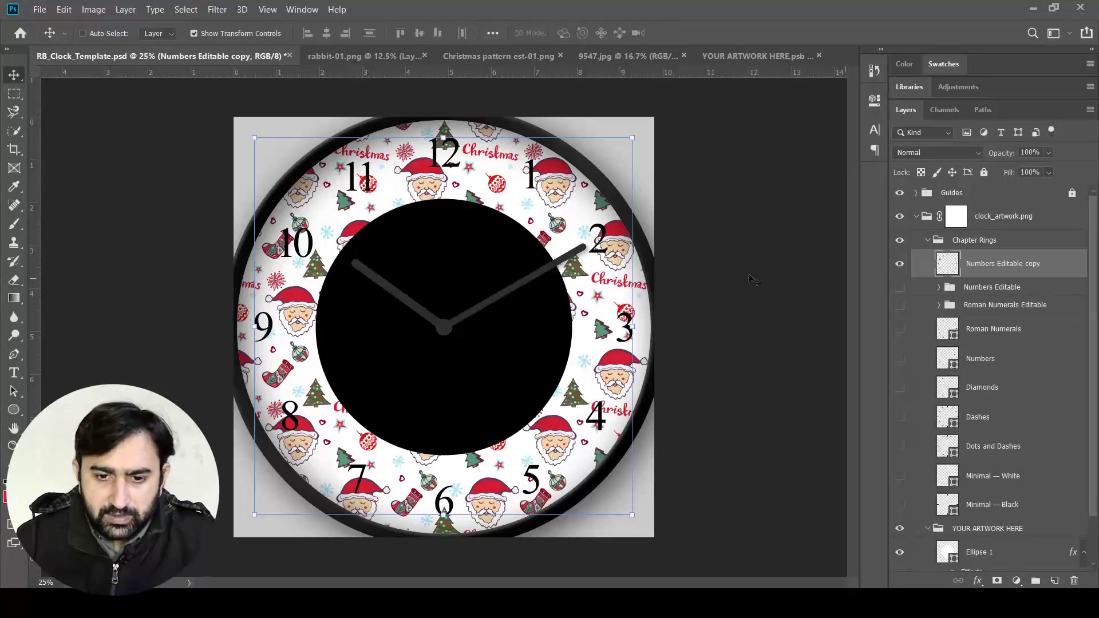
drag(635, 137, 576, 210)
key(Return)
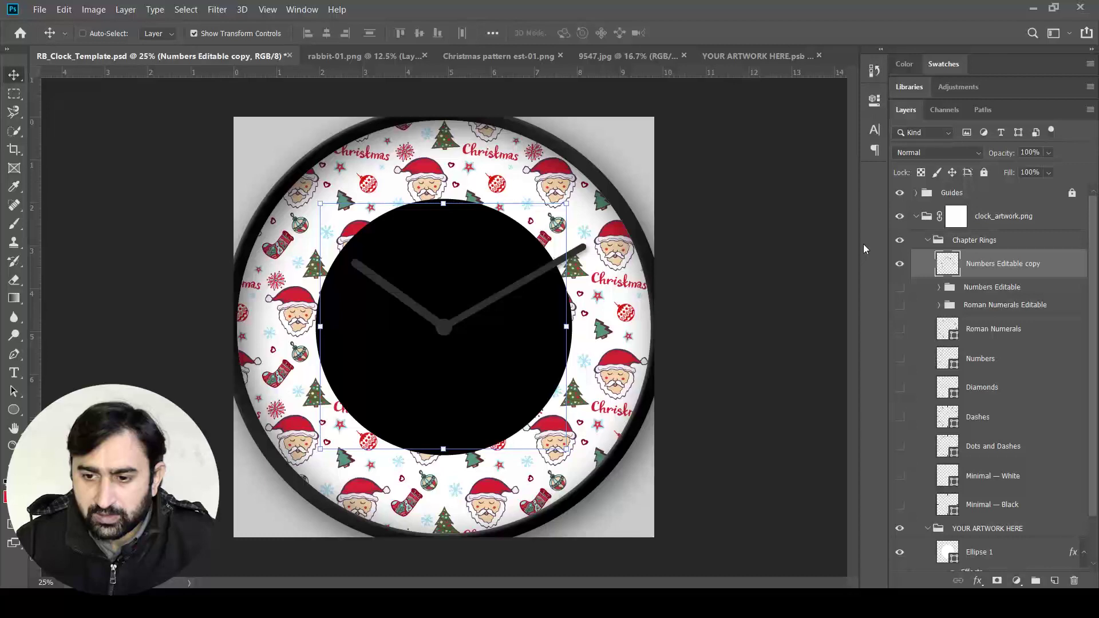
- Apply a white (ffffff) Color Overlay to the Numbers Editable copy layer
double_click(1063, 265)
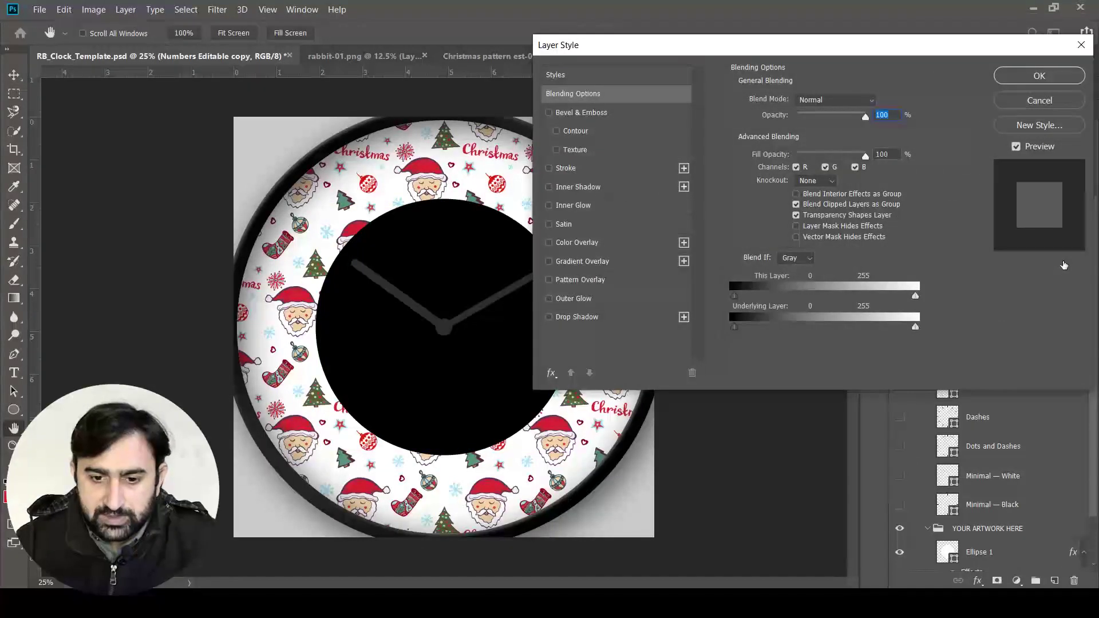
click(589, 245)
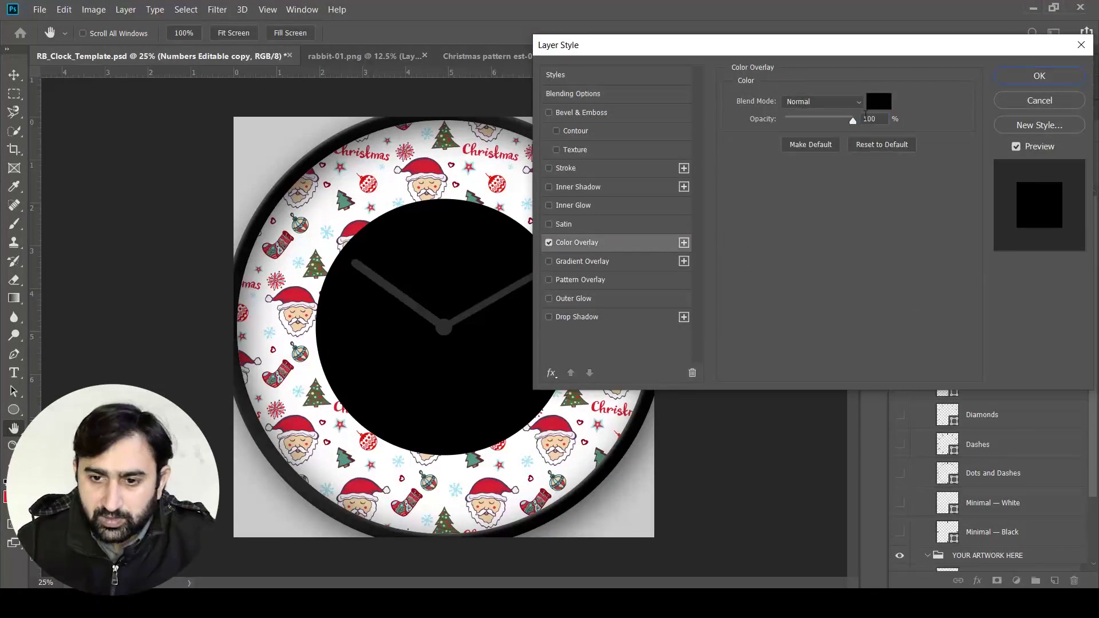
click(878, 101)
text(ffffff)
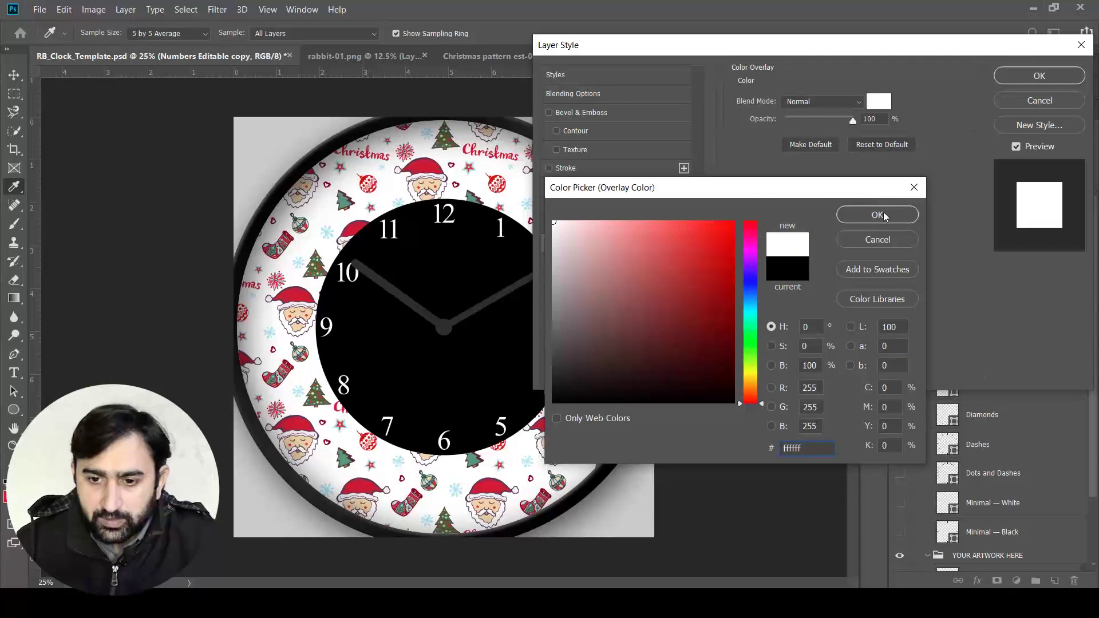
click(883, 215)
click(1033, 76)
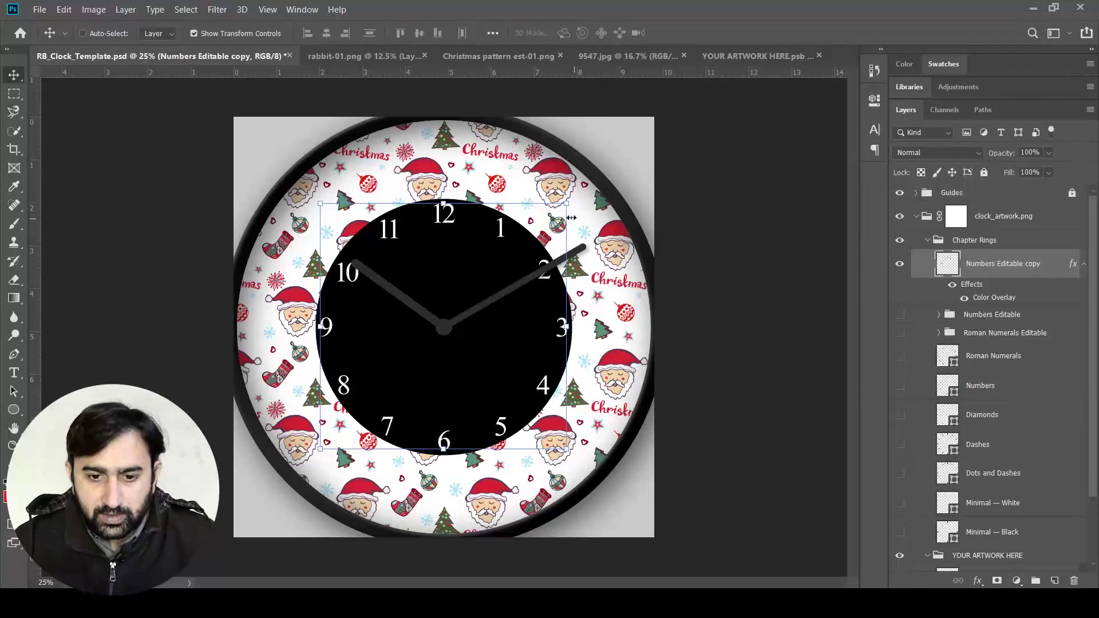
- Scale the white numbers down further to about 93% around their centre
drag(568, 201, 563, 207)
drag(561, 209, 558, 212)
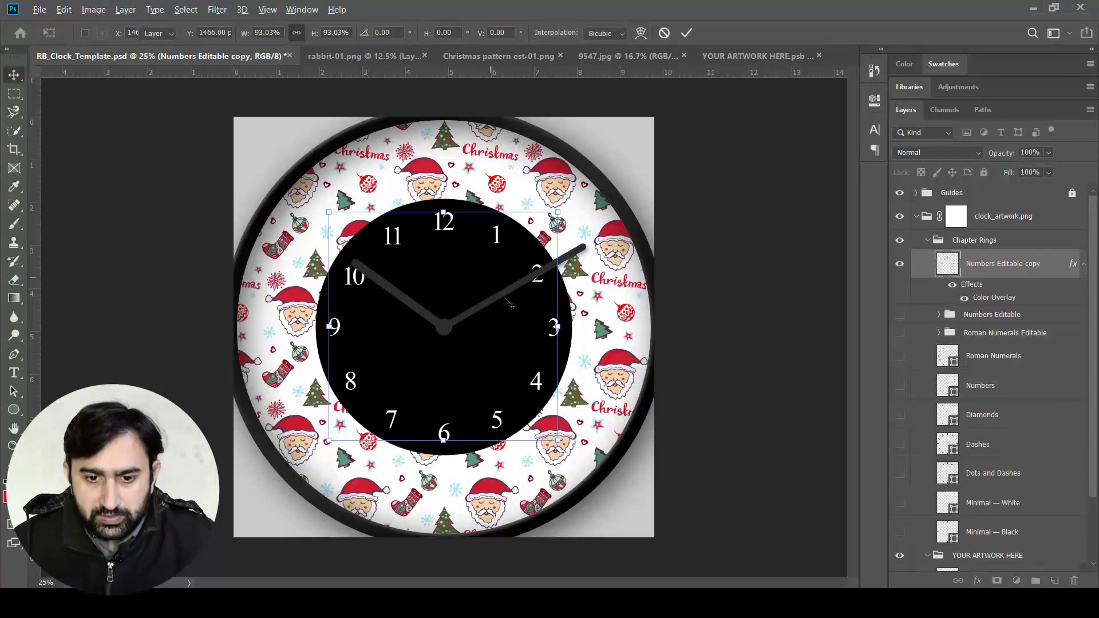
key(Return)
- Show the Diamonds ring and scale it down around its centre to line up with the black circle's edge
click(1010, 334)
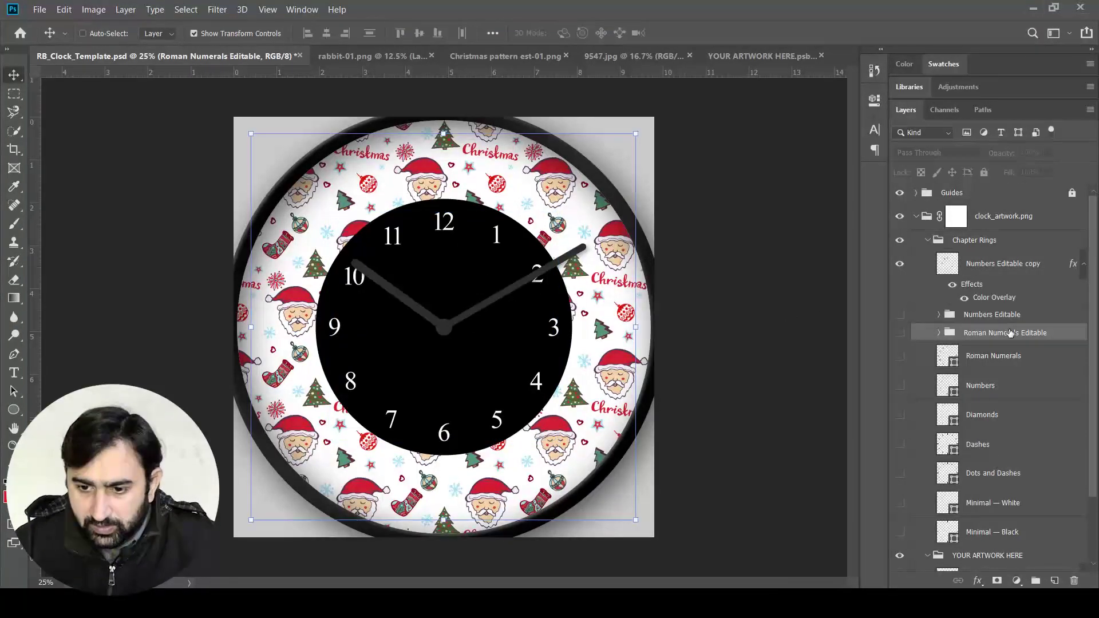
click(900, 414)
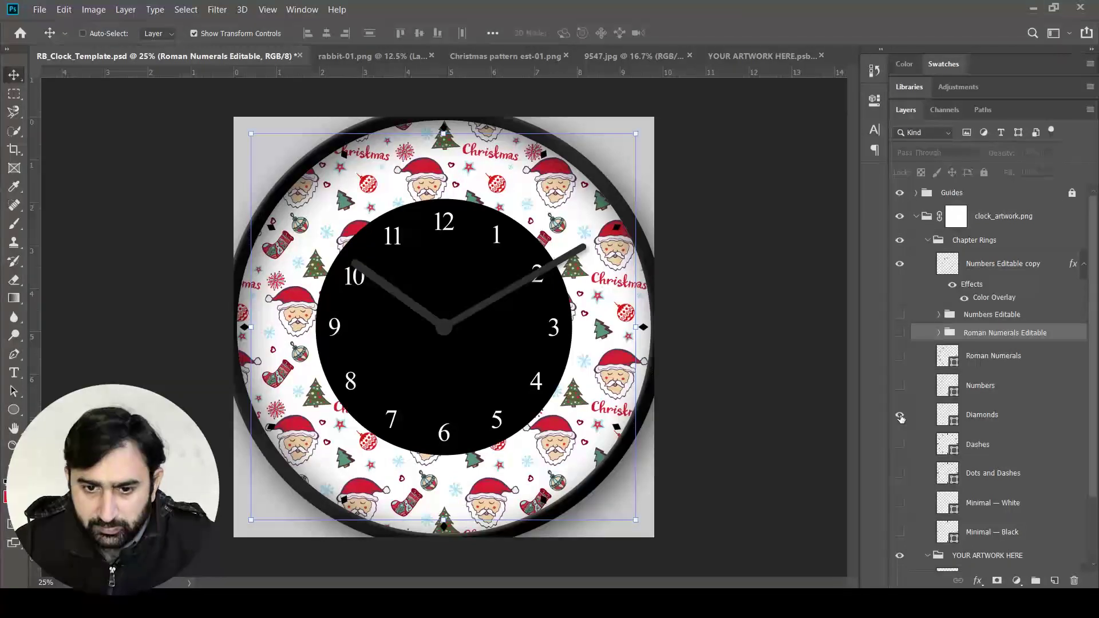
click(981, 414)
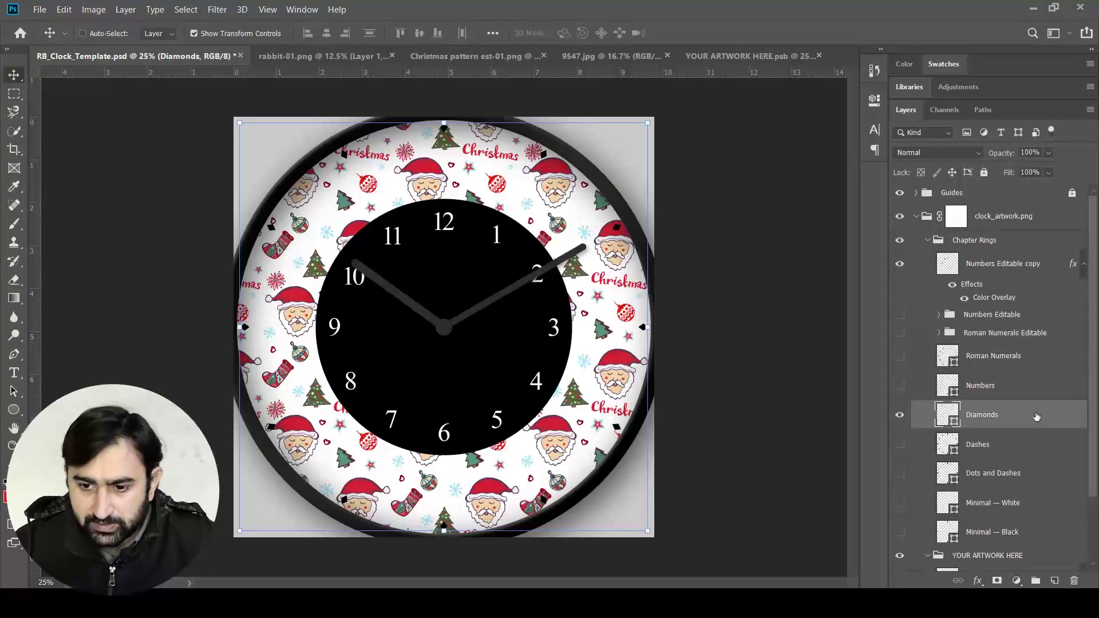
drag(647, 124, 570, 201)
key(Return)
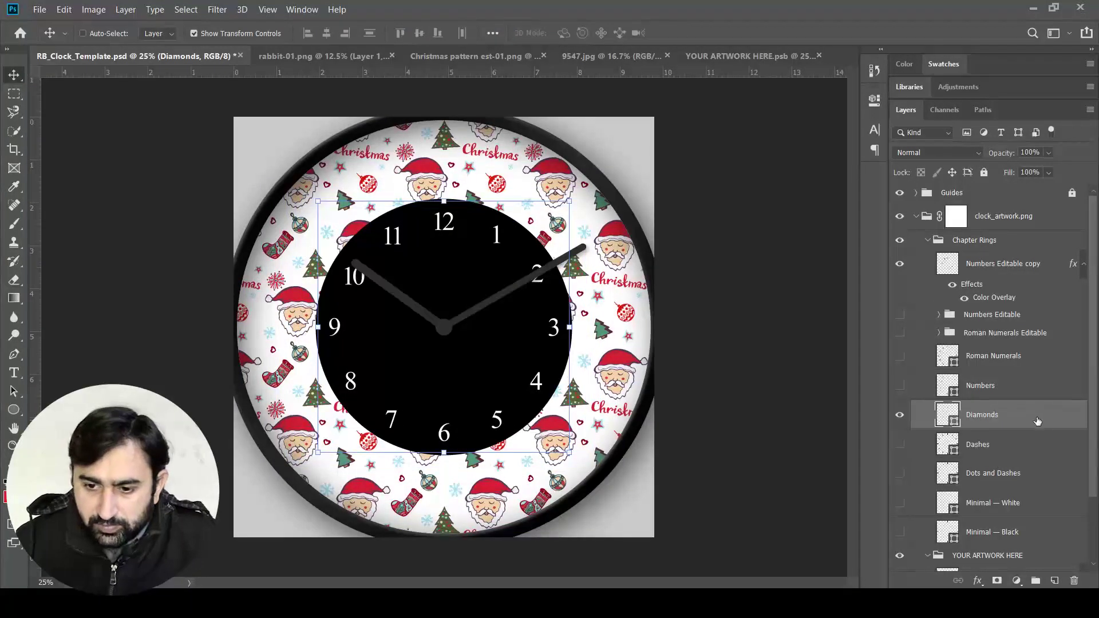
- Apply a Color Overlay to the Diamonds layer using the red (d31d32) sampled from a Santa hat in the pattern
double_click(1037, 421)
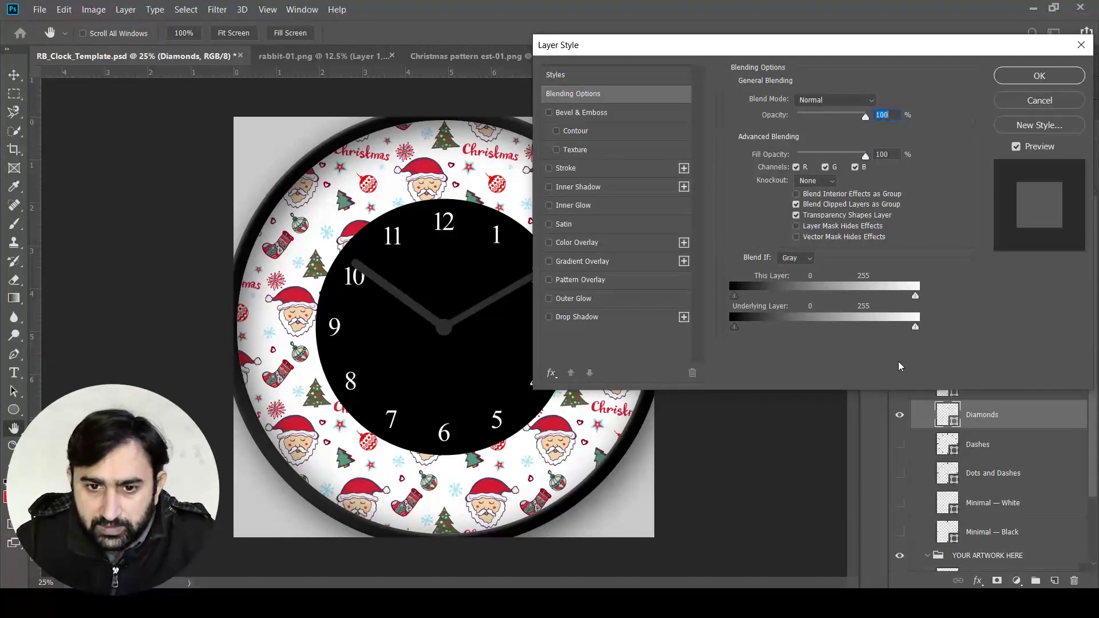
click(549, 243)
click(582, 242)
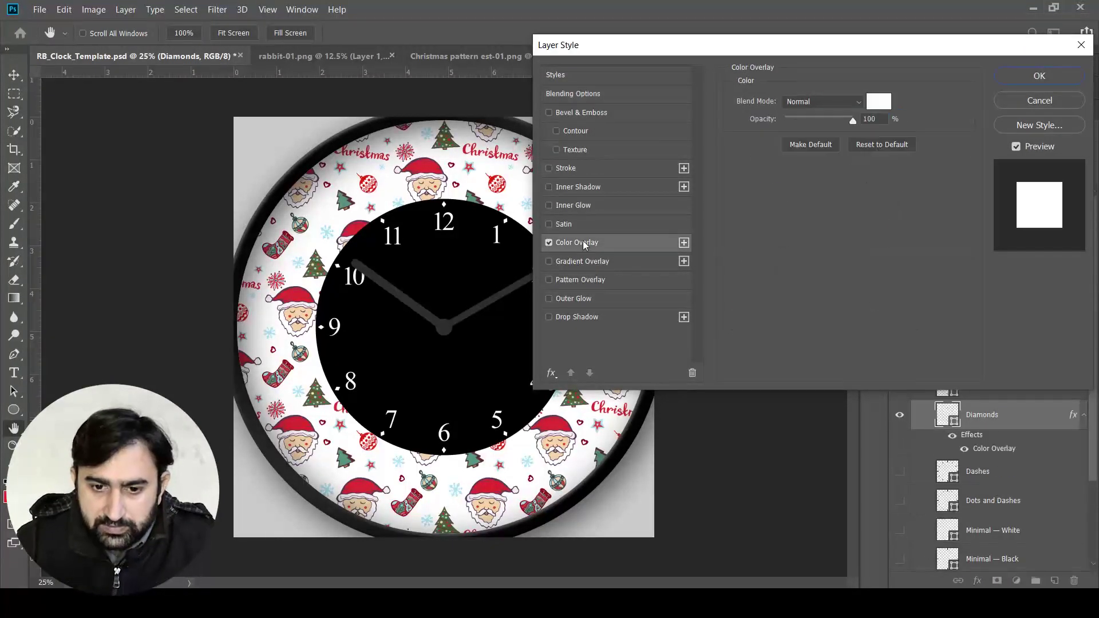
click(871, 105)
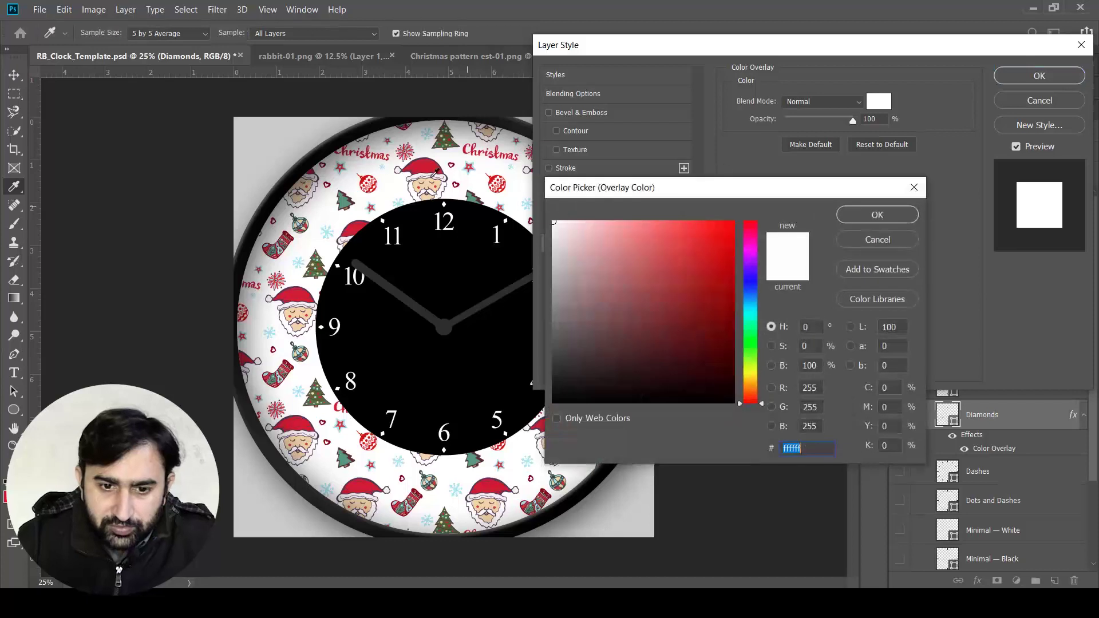
click(430, 163)
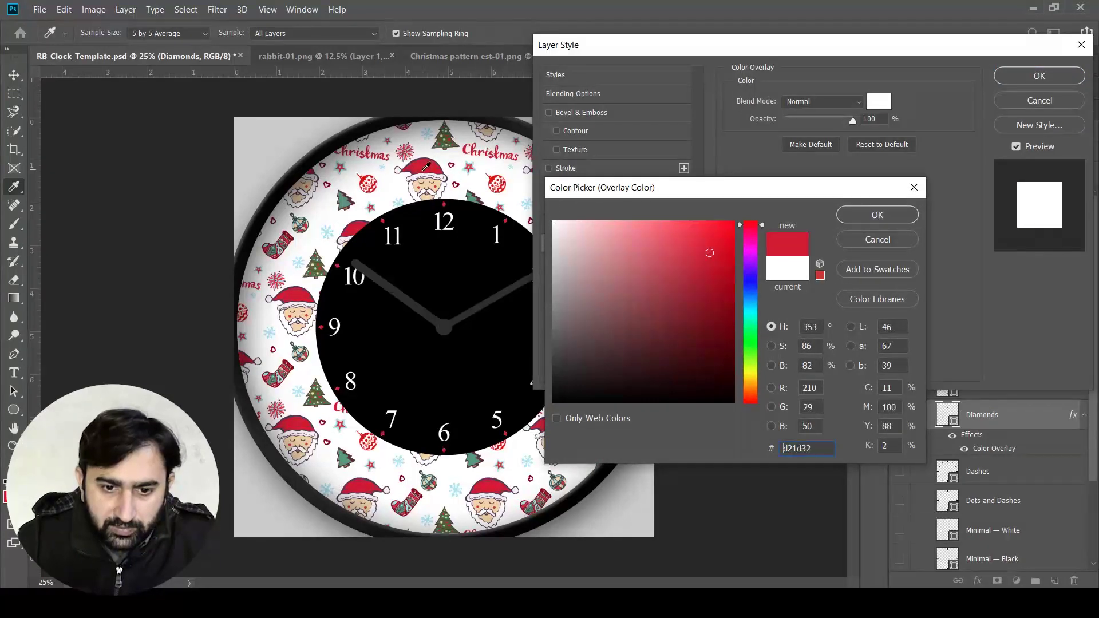
click(347, 201)
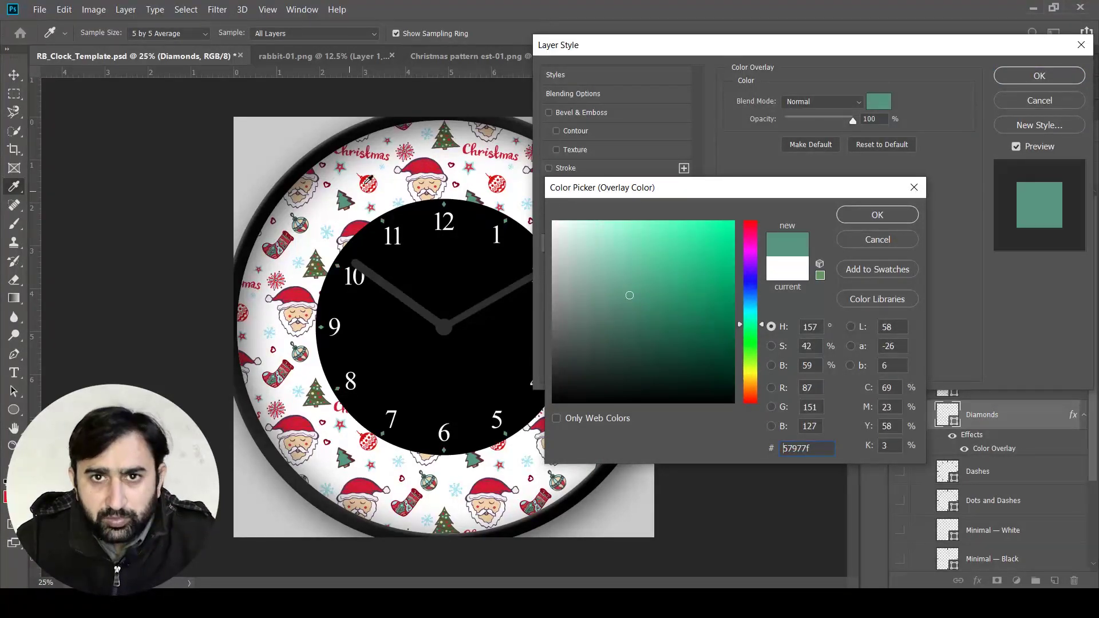
click(431, 162)
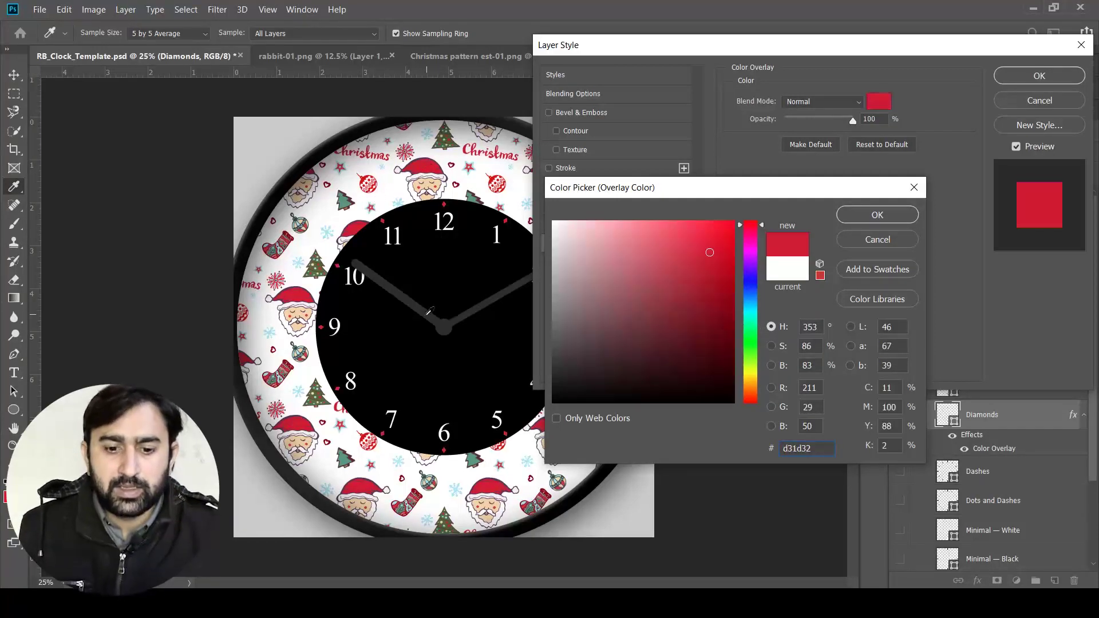
click(877, 214)
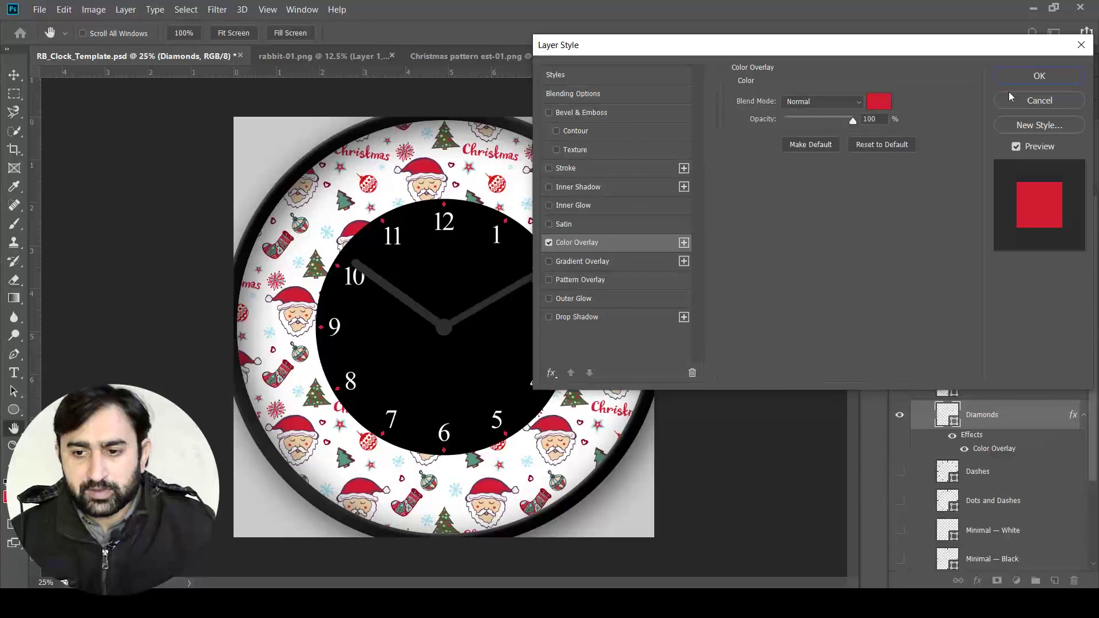
click(1038, 76)
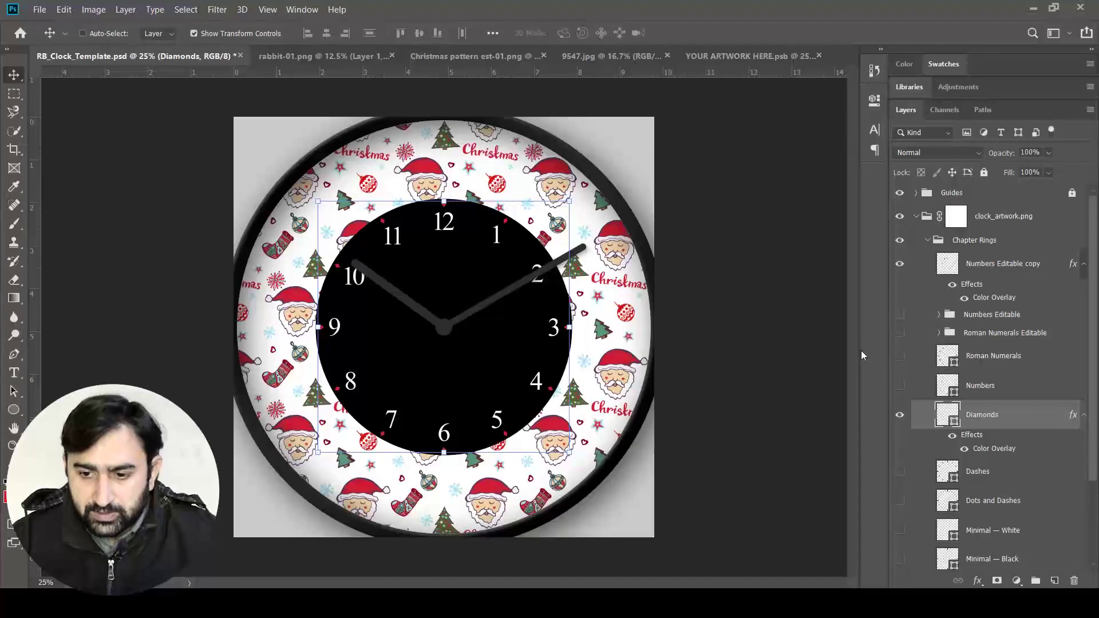
- Collapse the Diamonds effects and the Chapter Rings group, and duplicate the Ellipse 1 layer
click(1084, 414)
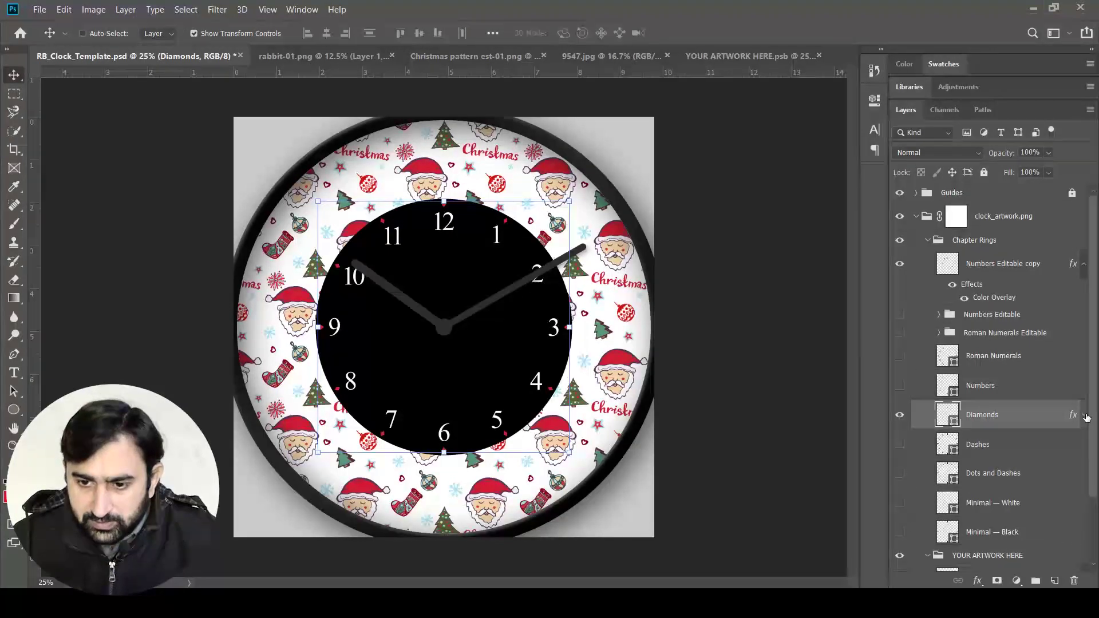
click(927, 241)
click(1007, 284)
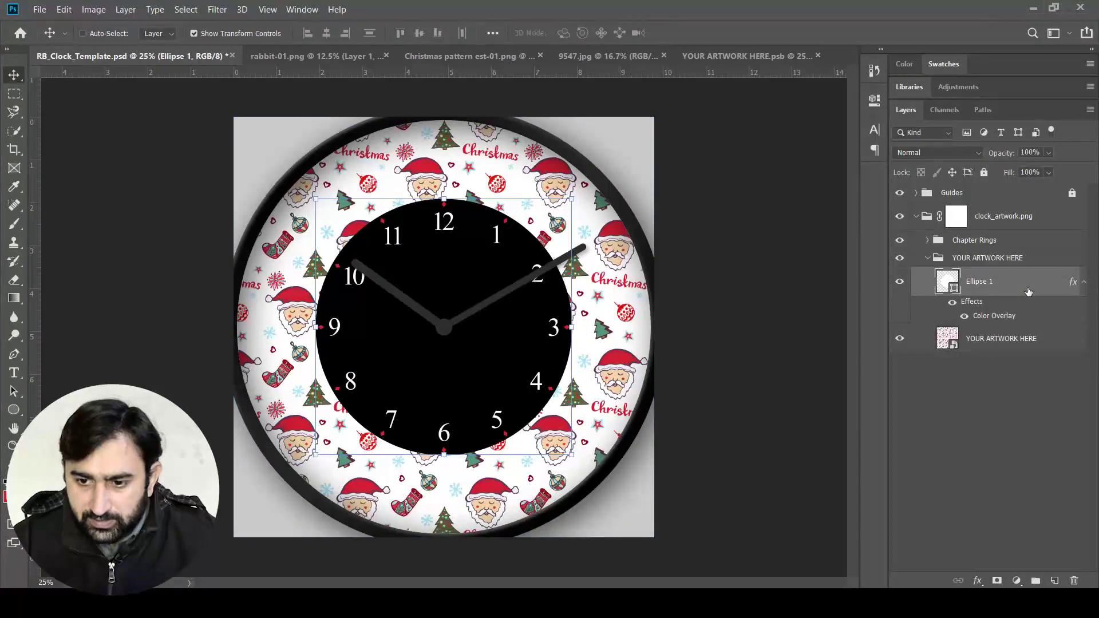
double_click(1026, 285)
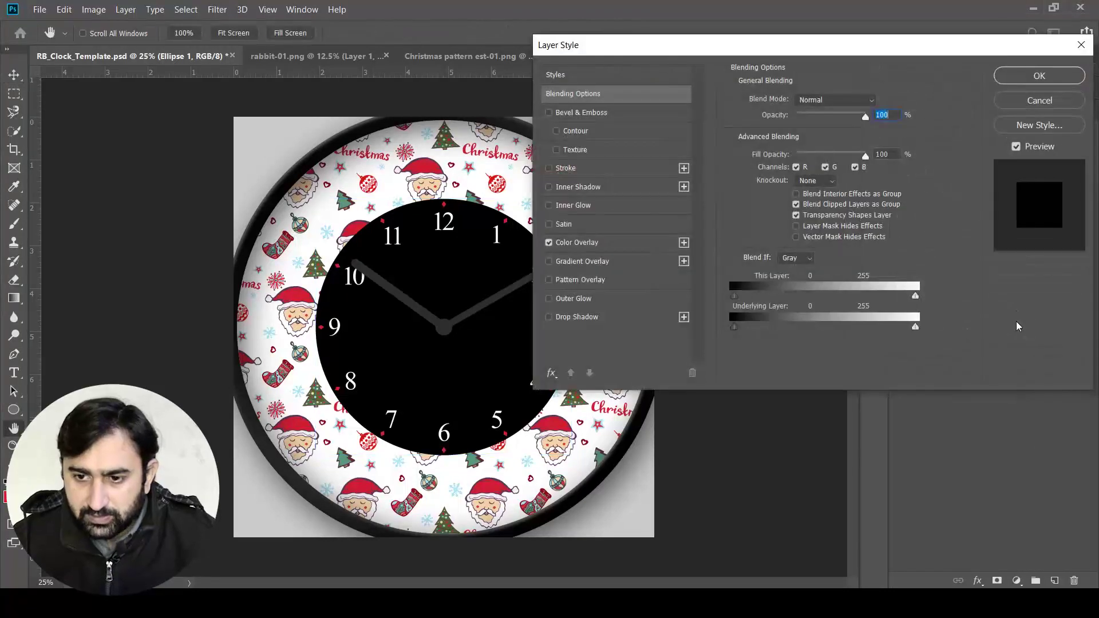
click(1048, 102)
drag(1028, 306, 1055, 579)
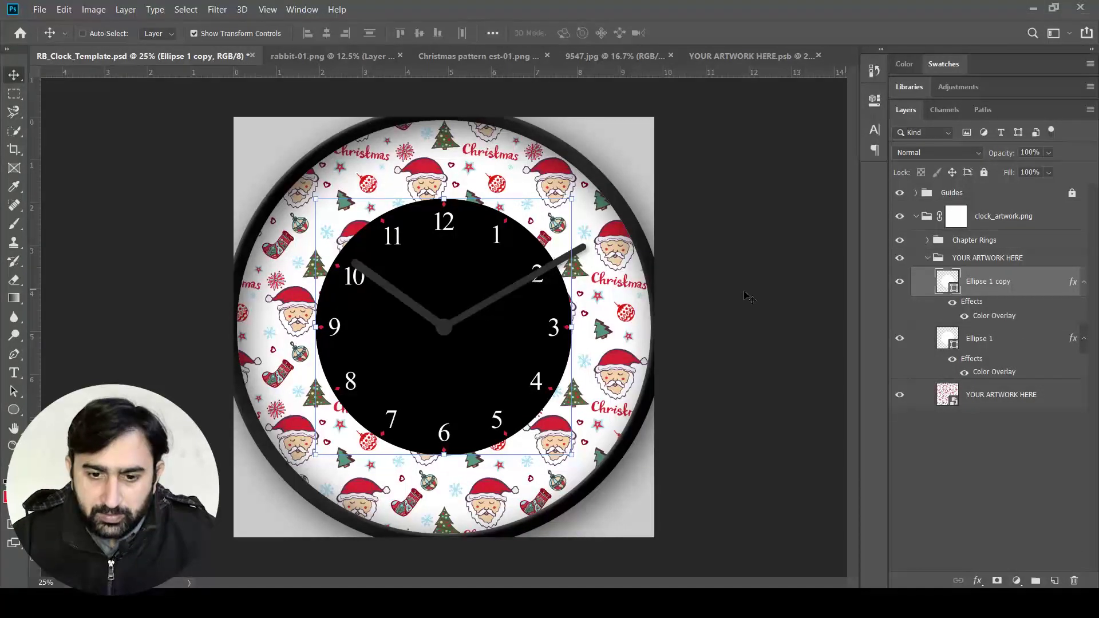
- Change the Color Overlay of Ellipse 1 copy to the green sampled from a Christmas tree in the pattern
double_click(1050, 287)
click(577, 242)
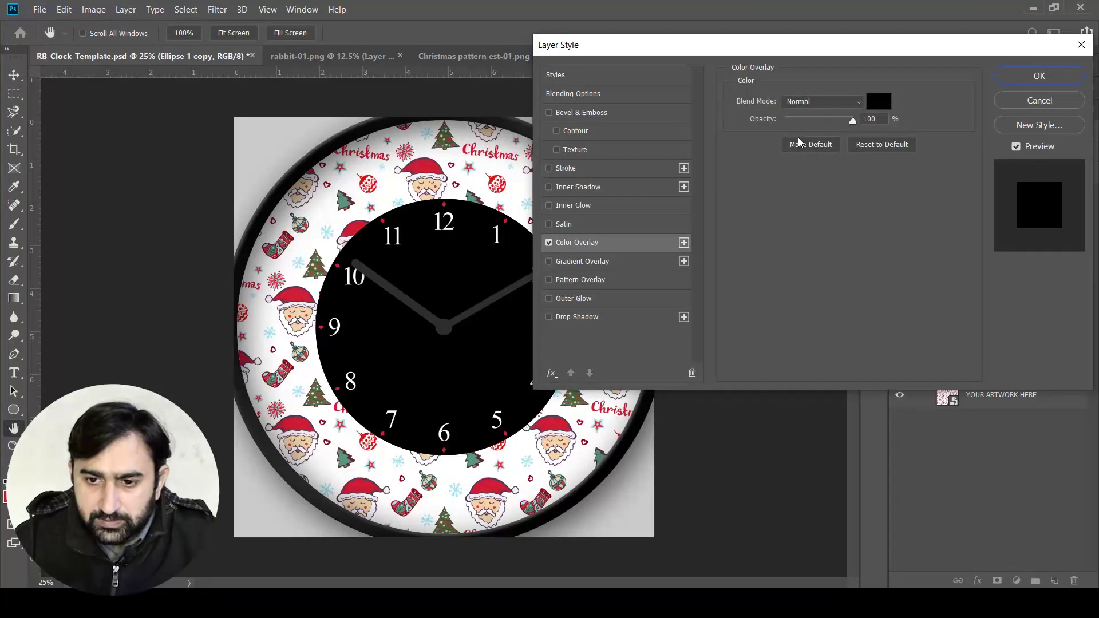
click(879, 101)
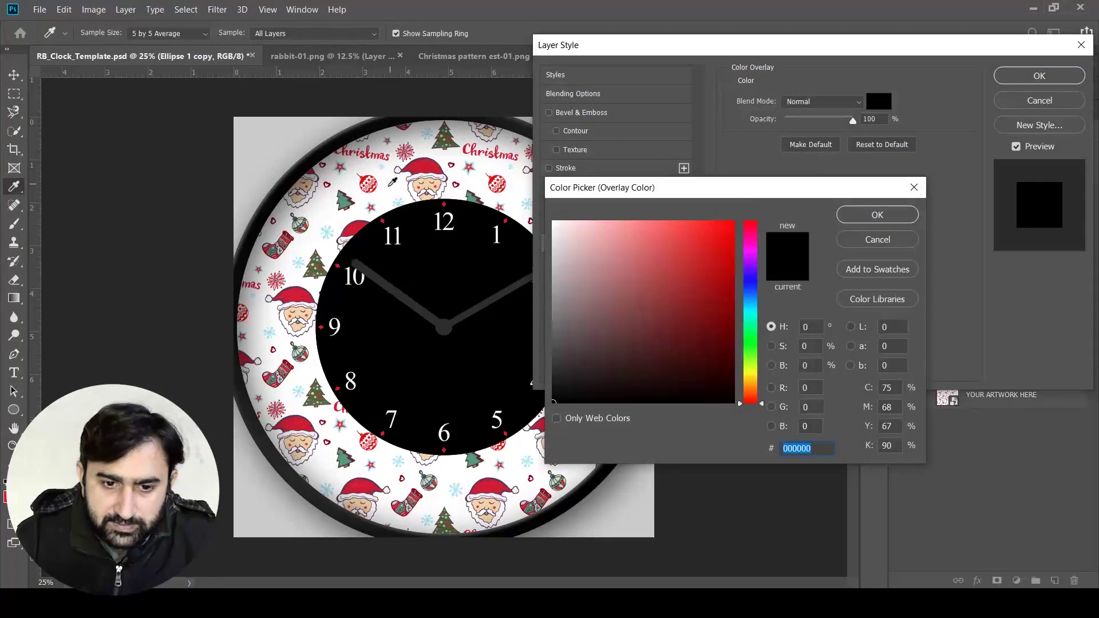
click(346, 200)
click(877, 215)
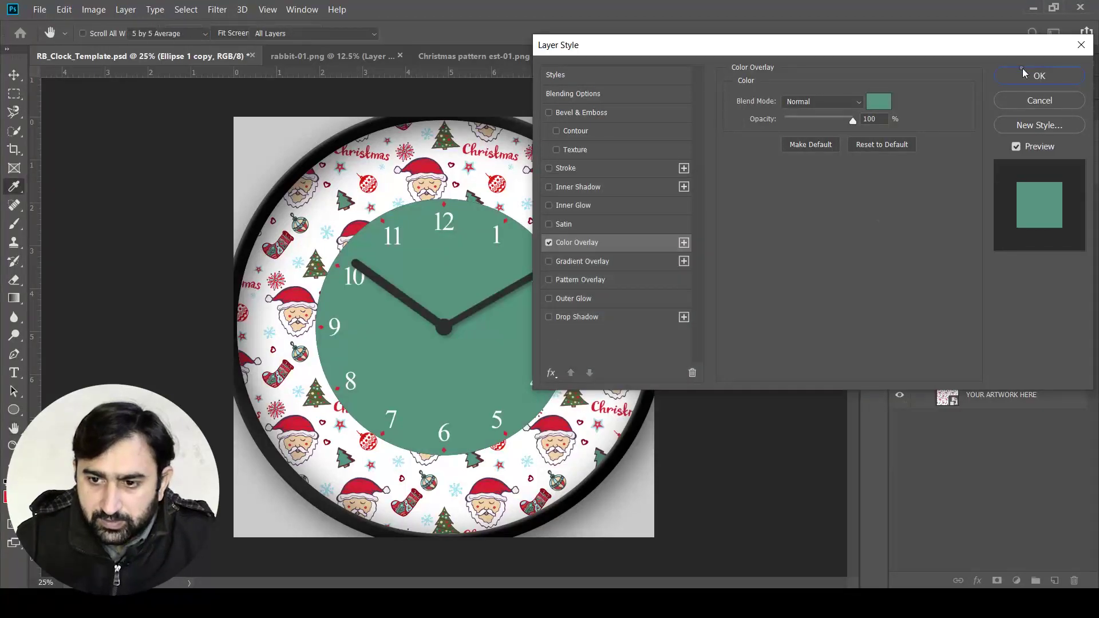
click(1025, 75)
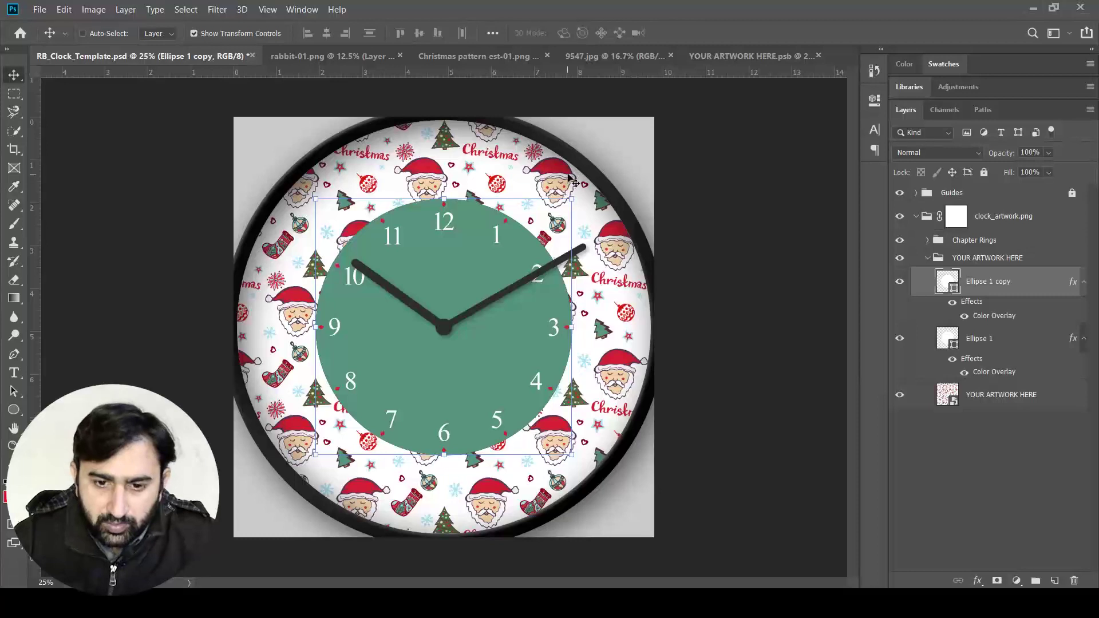
- Scale the green circle down to about 69% around its centre so it sits inside the number ring, keeping its layer selected
drag(573, 197, 532, 239)
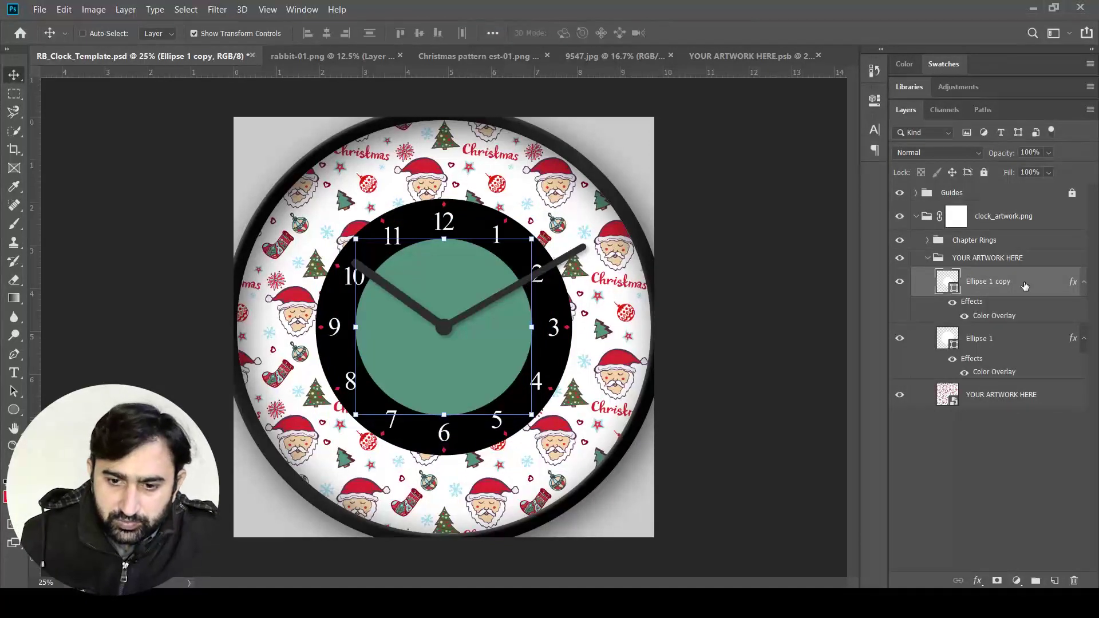
click(1008, 338)
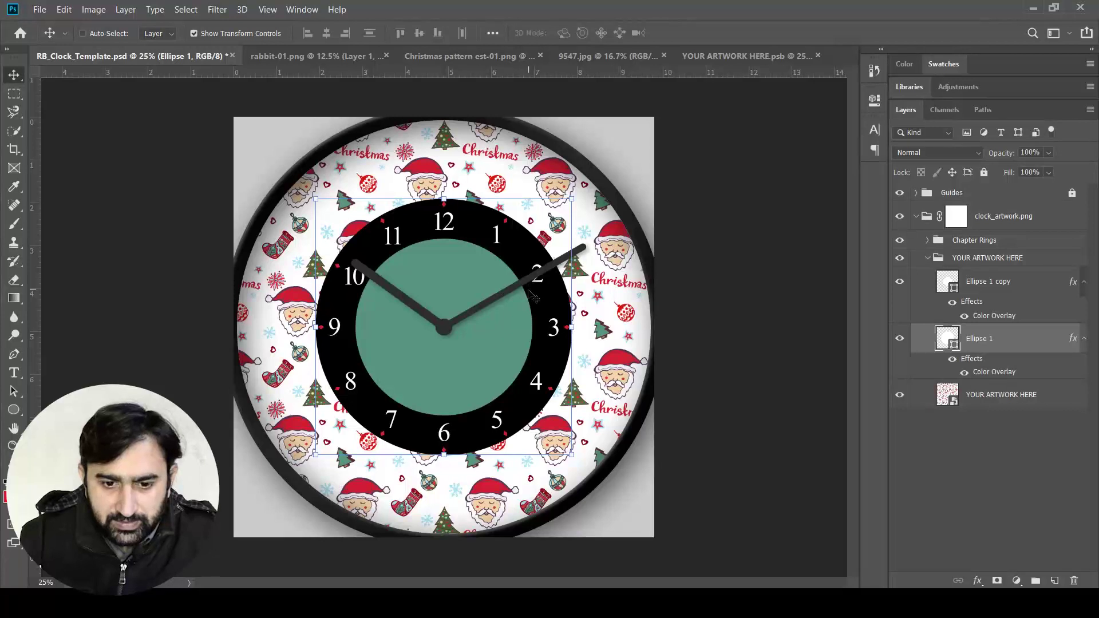
click(947, 284)
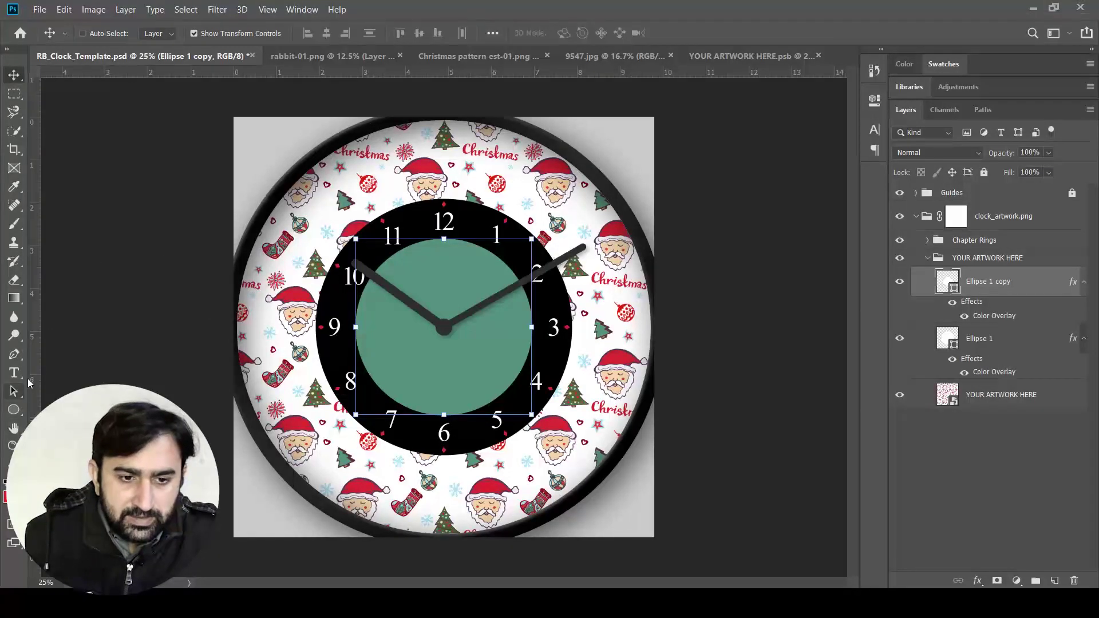
- Set the fill of the Ellipse 1 copy shape to none using the Ellipse tool options
click(14, 410)
click(160, 33)
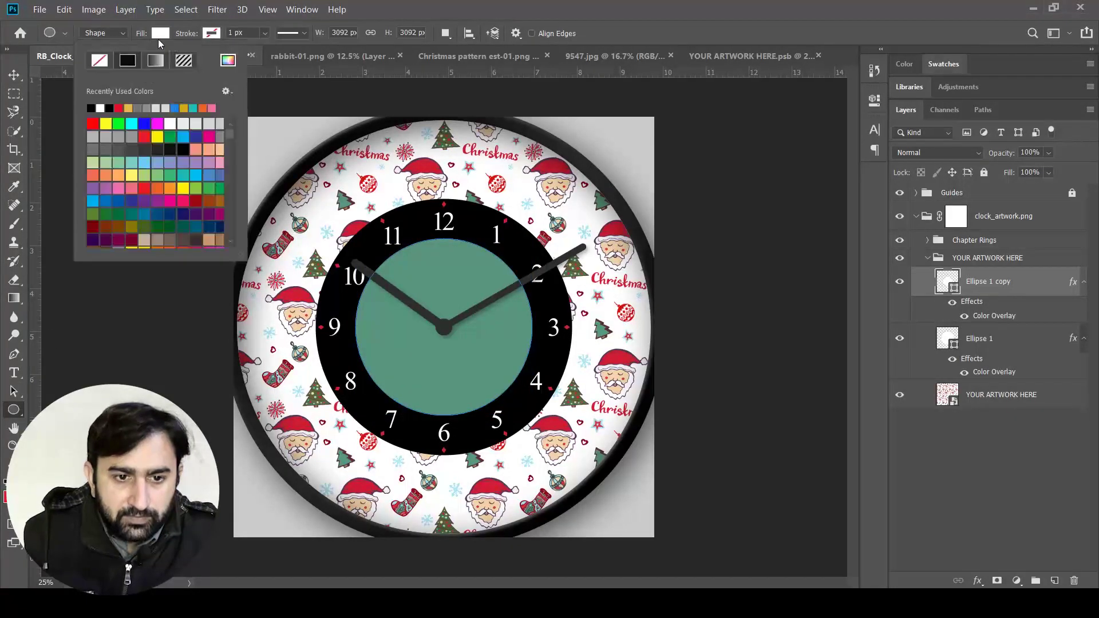
click(99, 60)
- Give the Ellipse 1 copy shape a solid-colour stroke with a width of 25 px
click(212, 33)
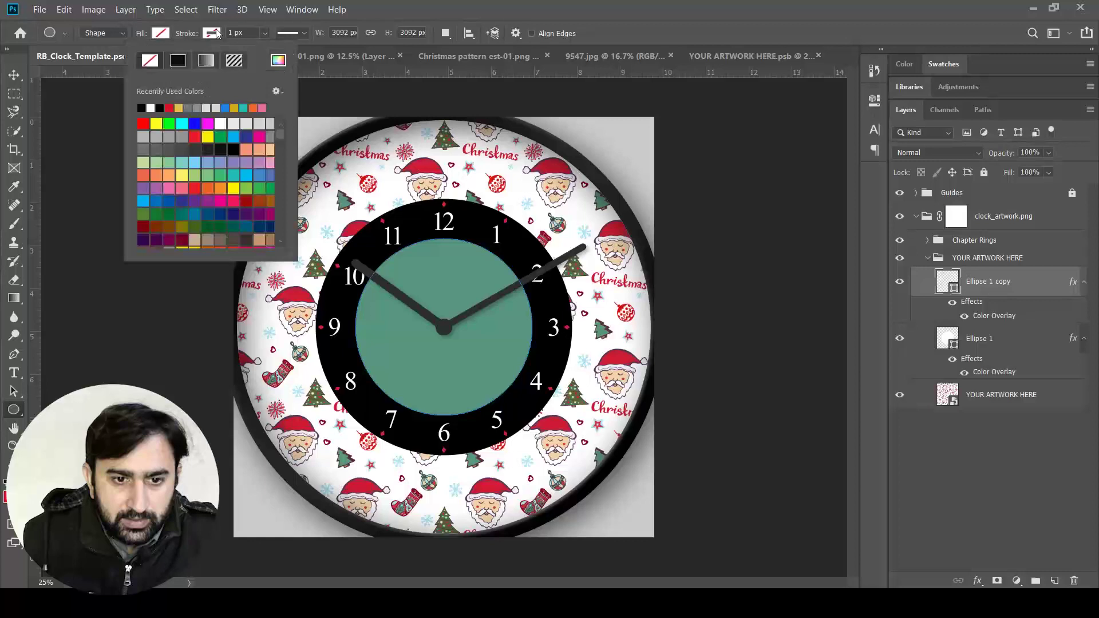
click(264, 33)
click(264, 34)
drag(267, 48, 278, 47)
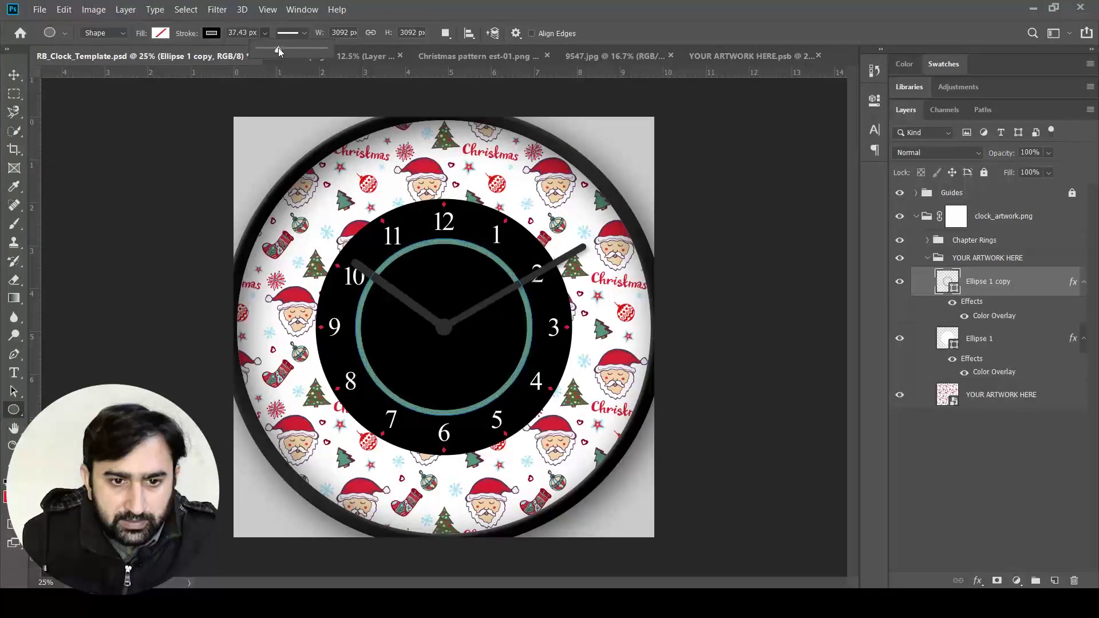
click(235, 33)
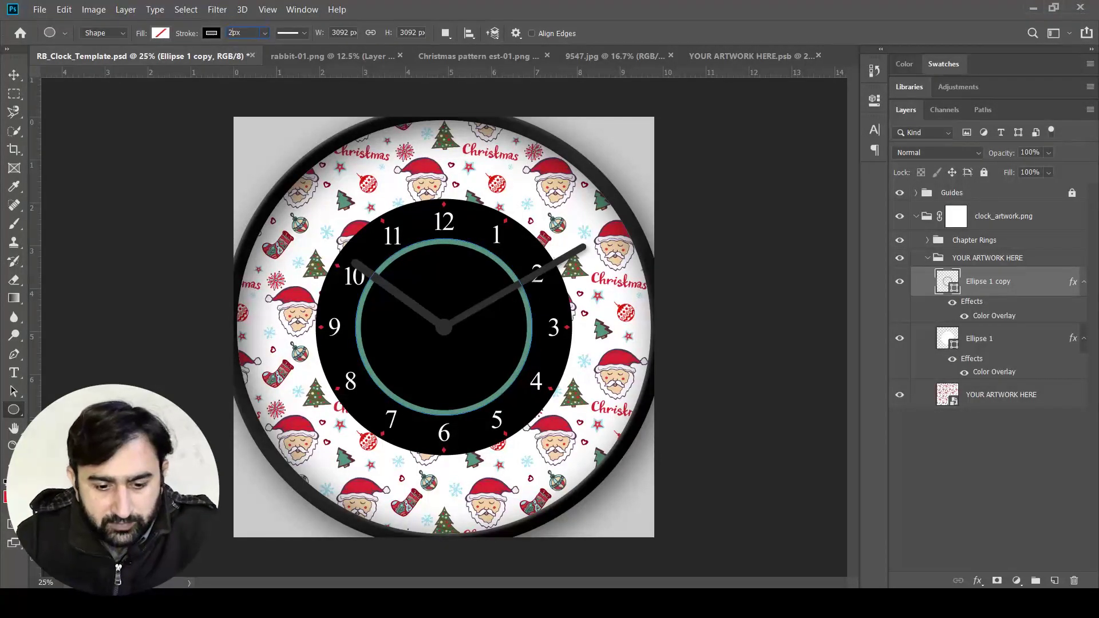
text(25px)
key(Return)
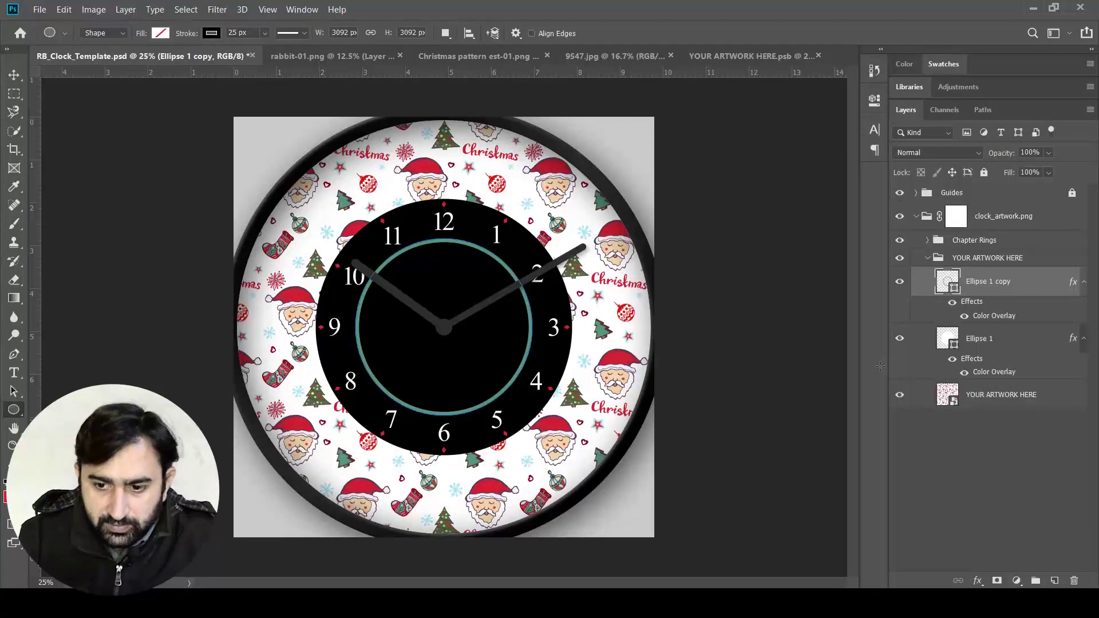
- Change the Color Overlay of Ellipse 1 copy to the red #d21d32 sampled from a Santa hat in the pattern
click(996, 473)
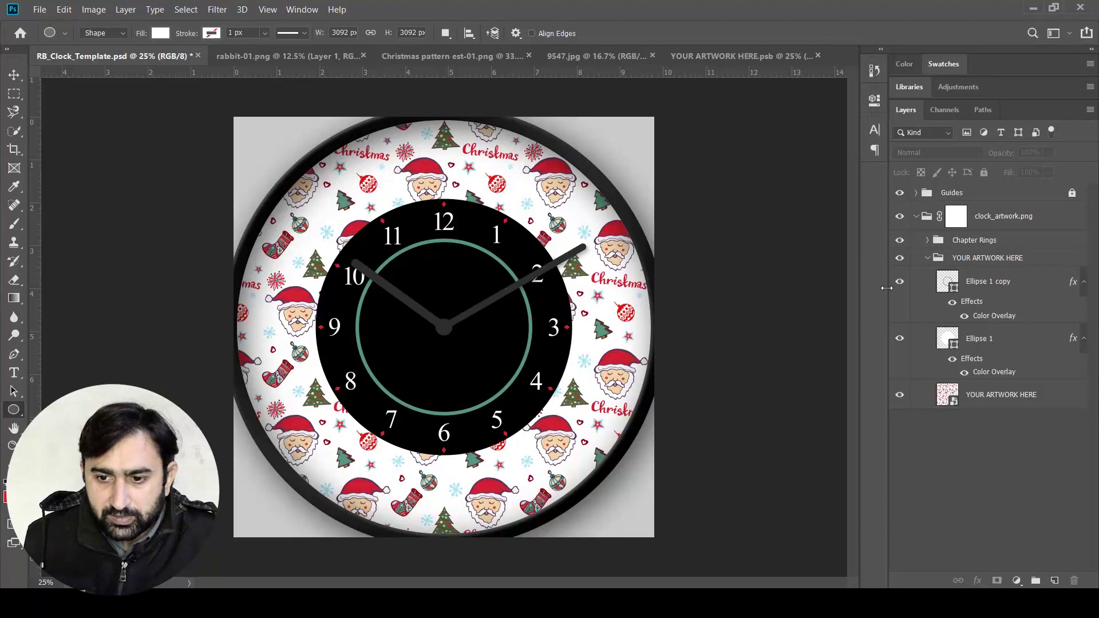
click(1051, 283)
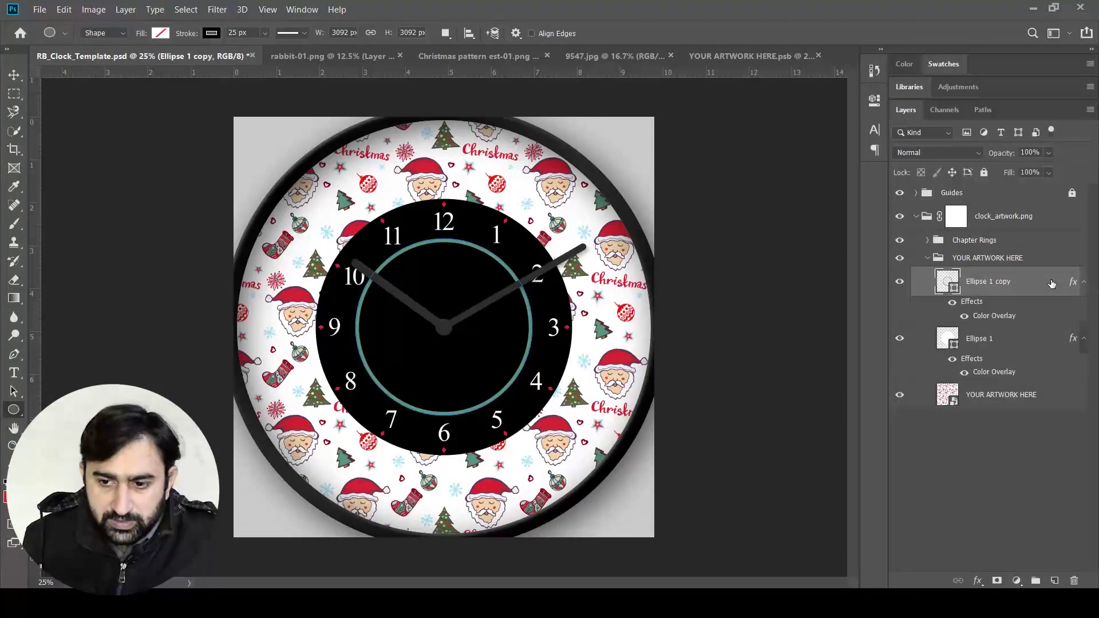
double_click(1051, 284)
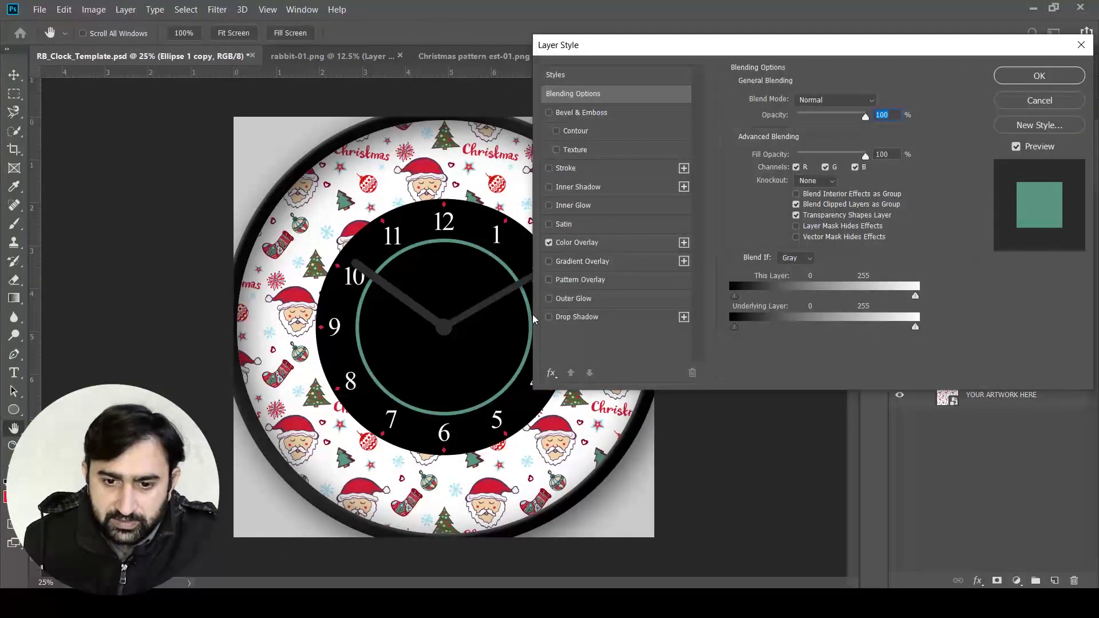
click(576, 242)
click(879, 102)
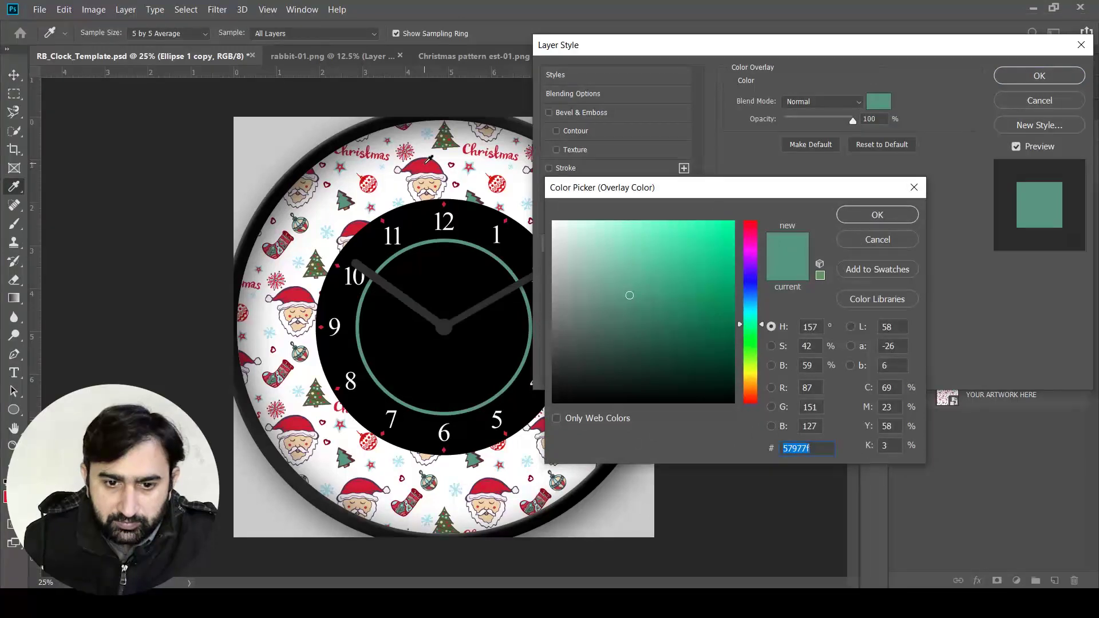
click(429, 158)
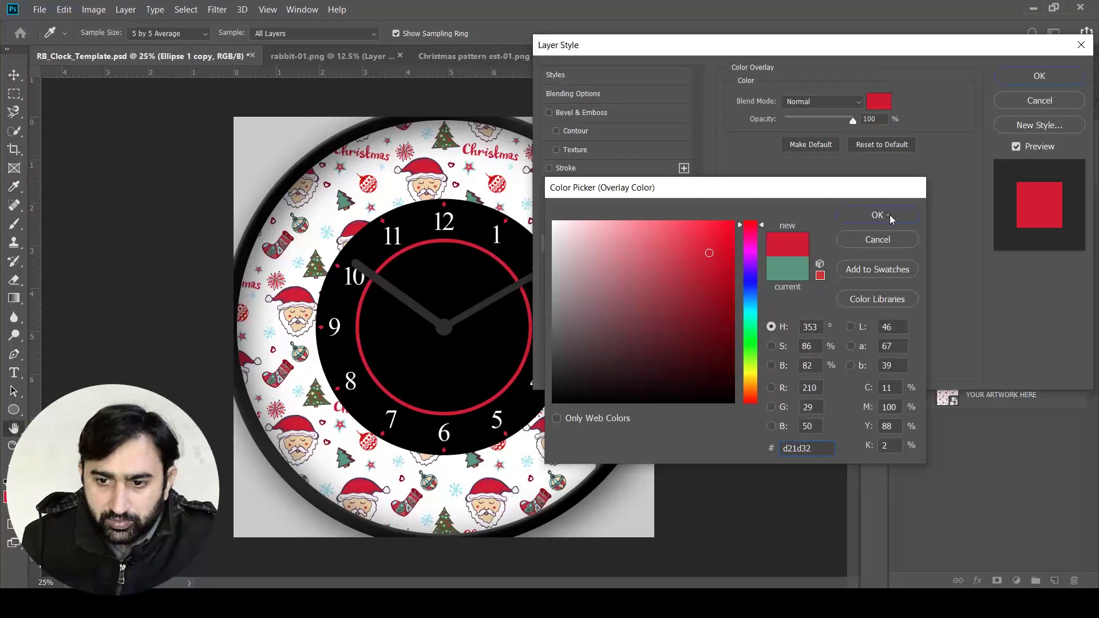
click(878, 215)
click(1040, 75)
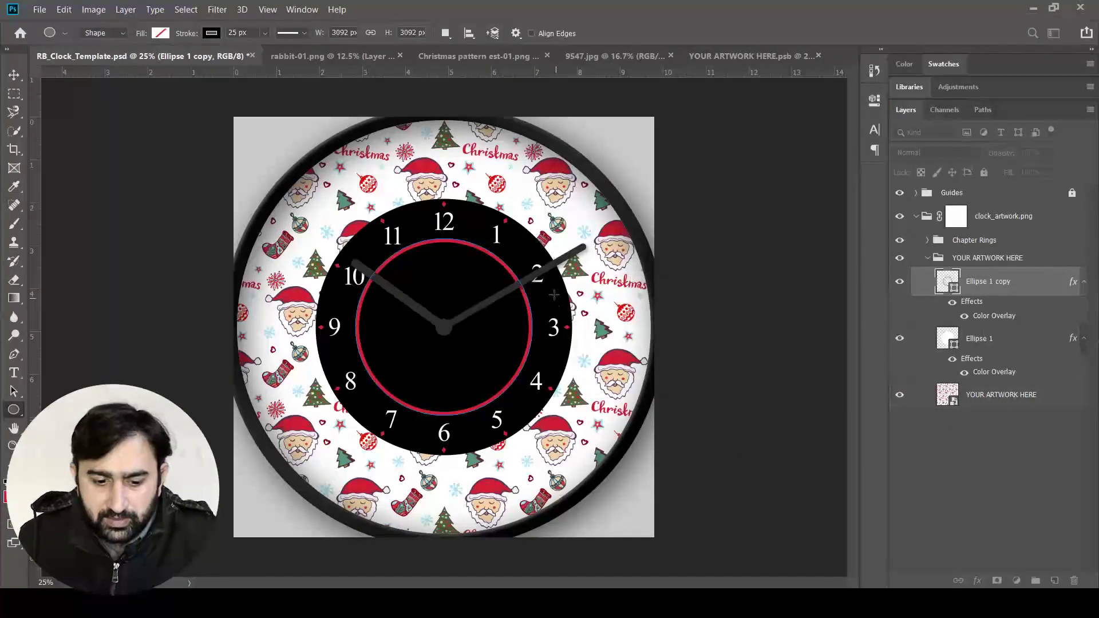
- Scale the red ring up to about 103% around its centre
key(v)
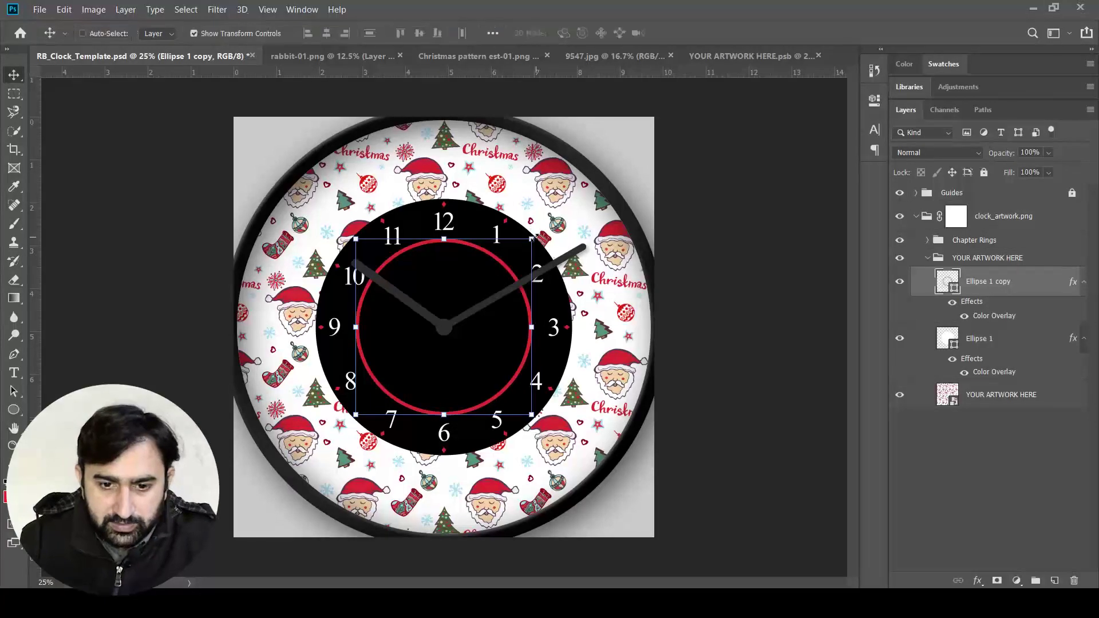
drag(532, 238, 534, 235)
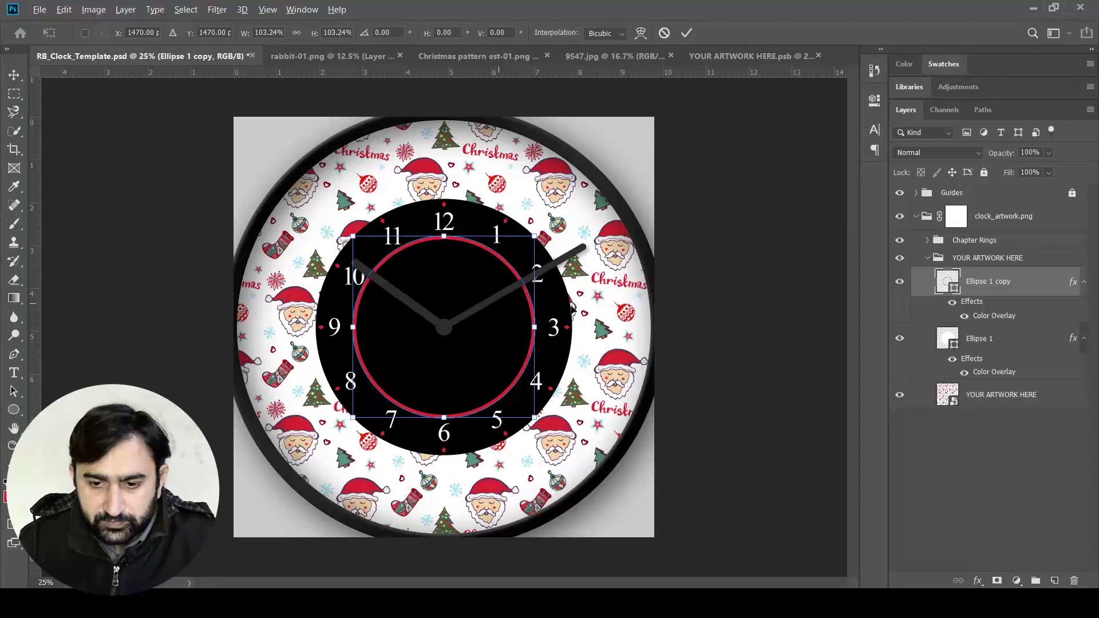
key(Return)
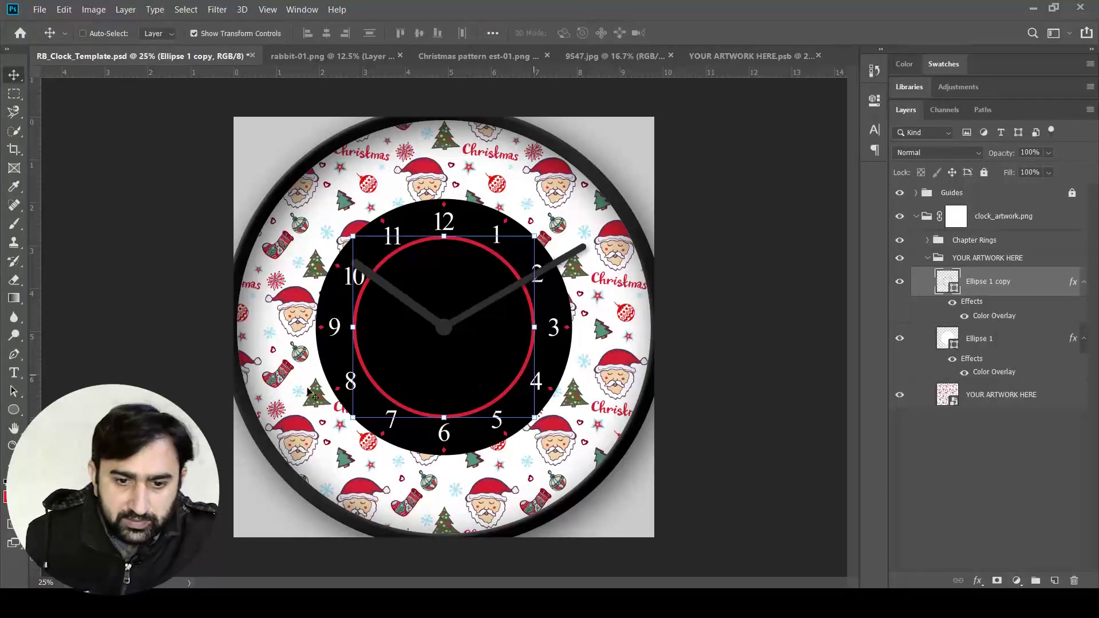
- Reduce the Ellipse 1 copy stroke width to 16 px, then deselect the layer and collapse the YOUR ARTWORK HERE group
click(15, 409)
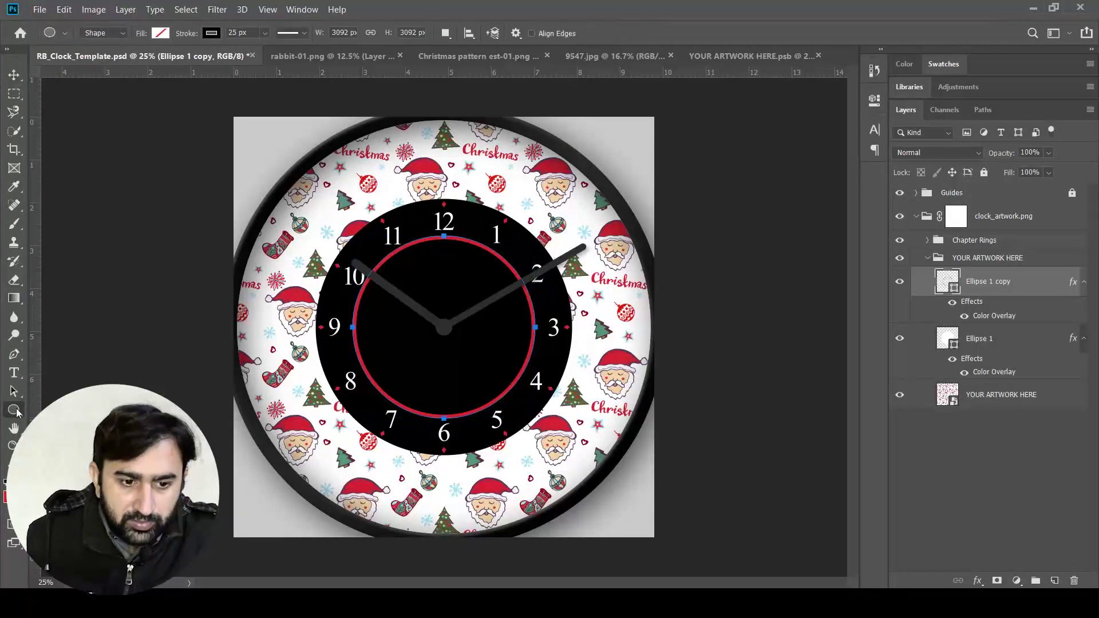
click(238, 33)
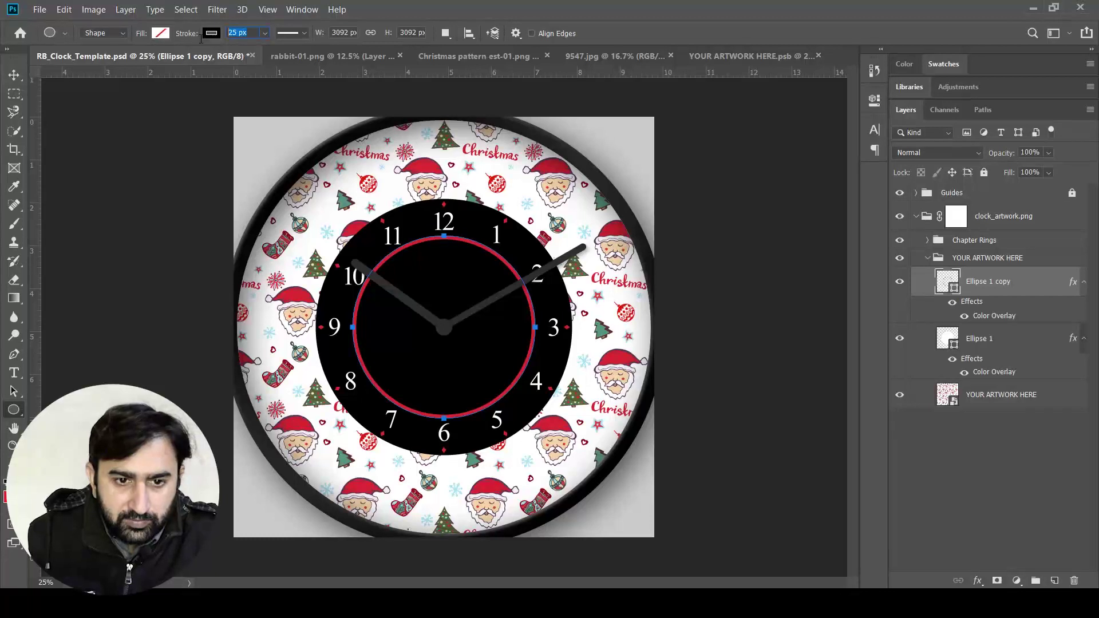
text(1)
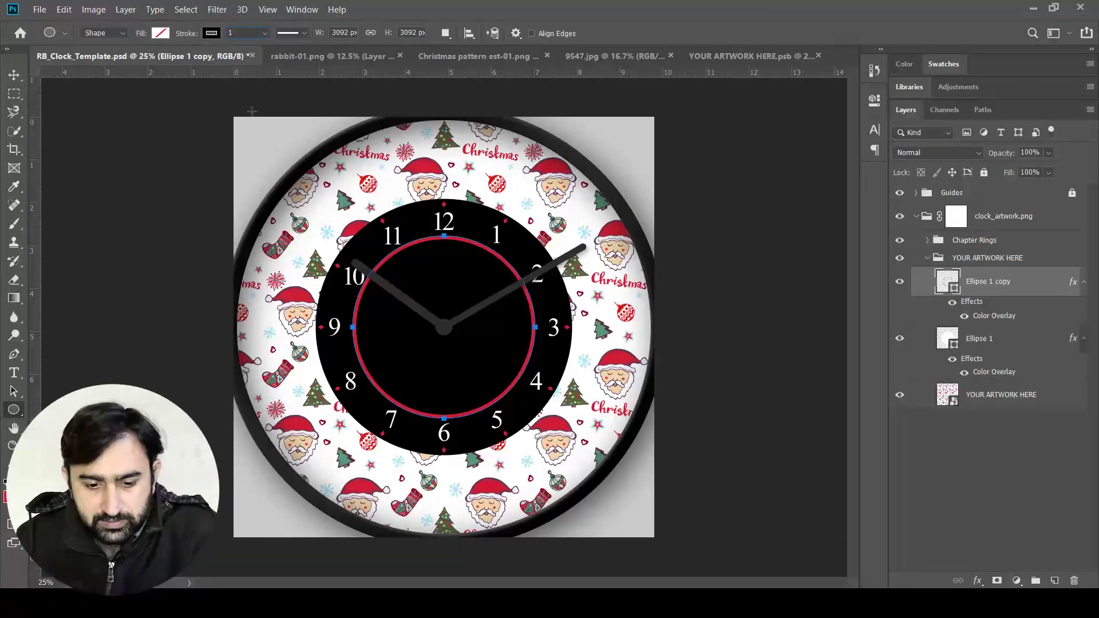
text(6)
key(Return)
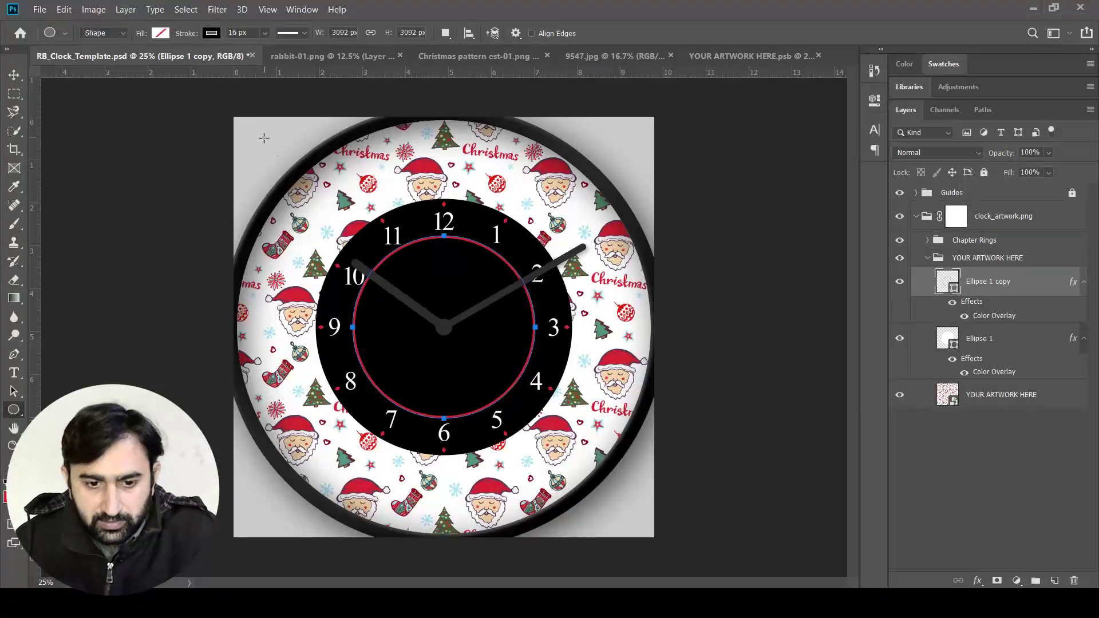
click(1015, 476)
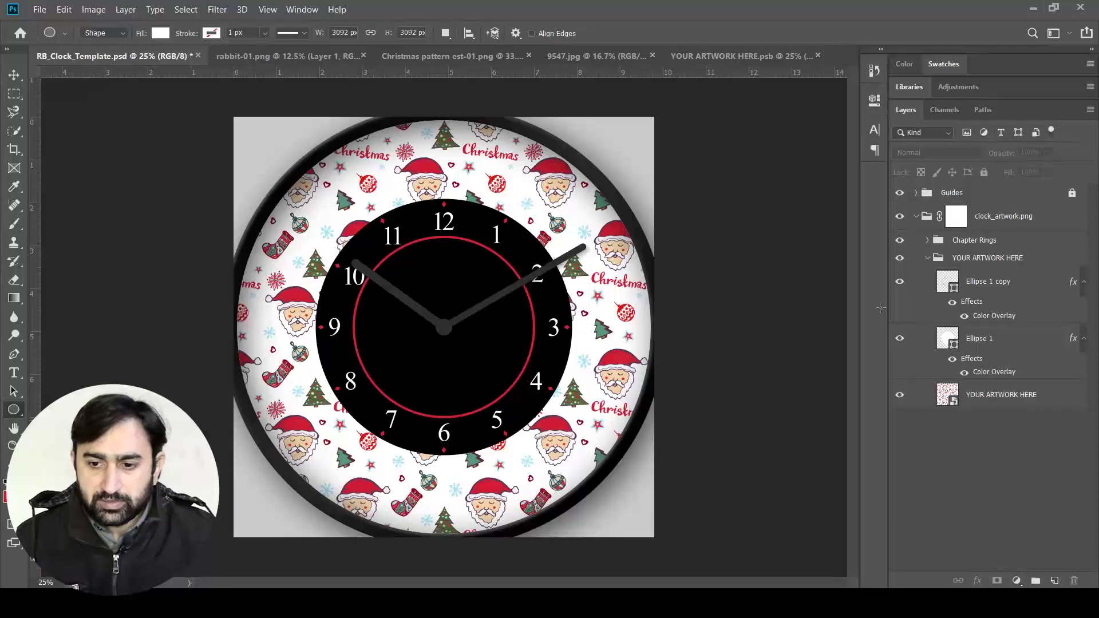
click(928, 258)
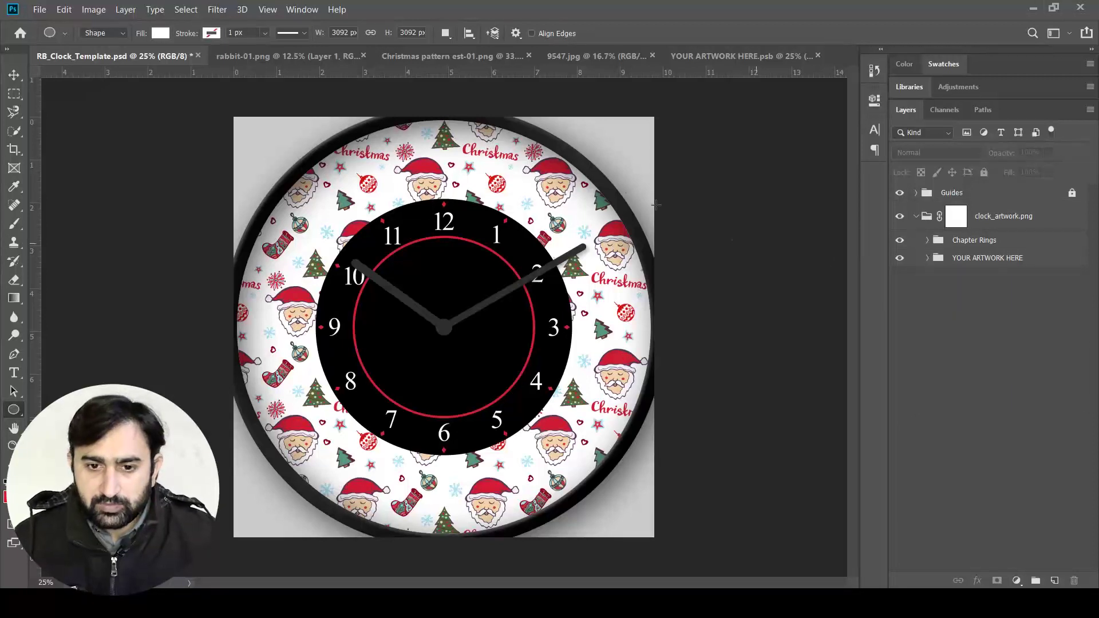
- Look over the Christmas pattern and the 9547.jpg flower photo, then return to the clock template
click(475, 57)
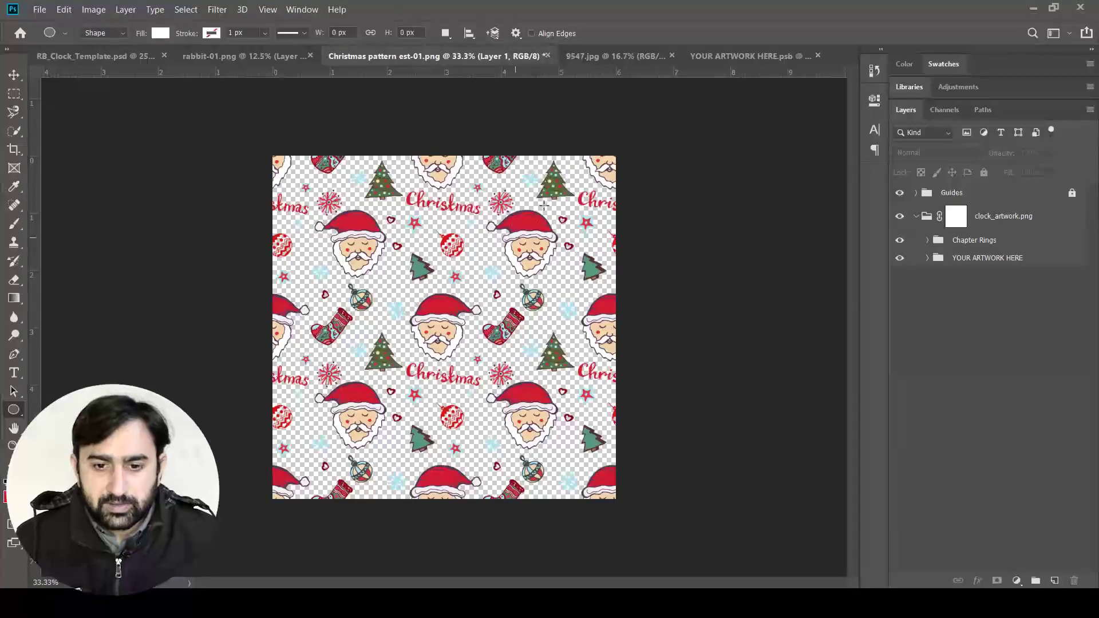
click(589, 56)
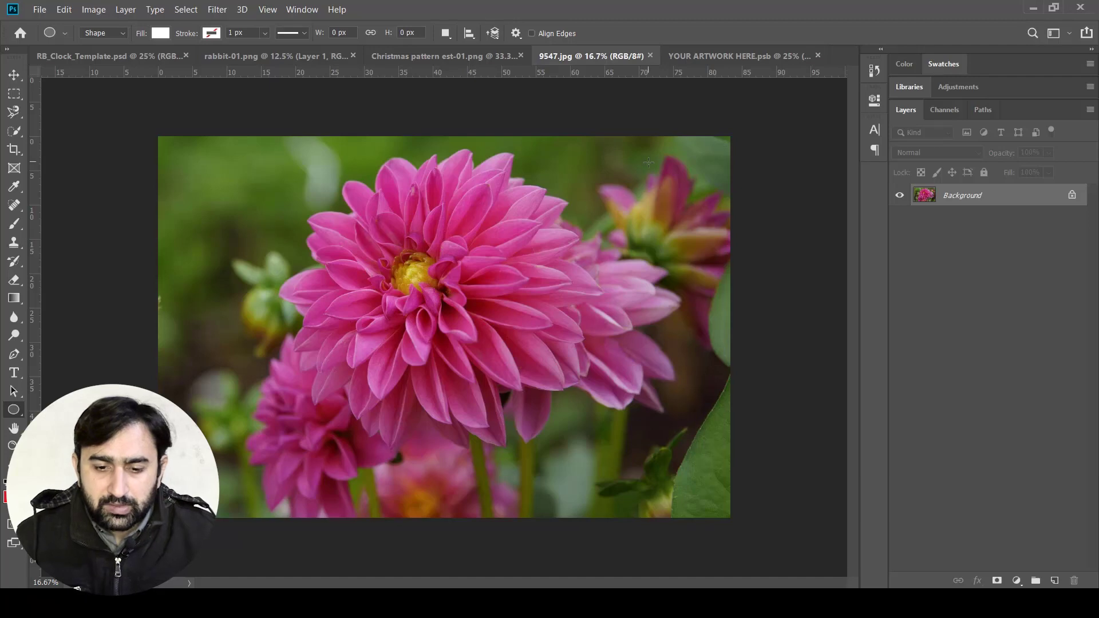
click(150, 56)
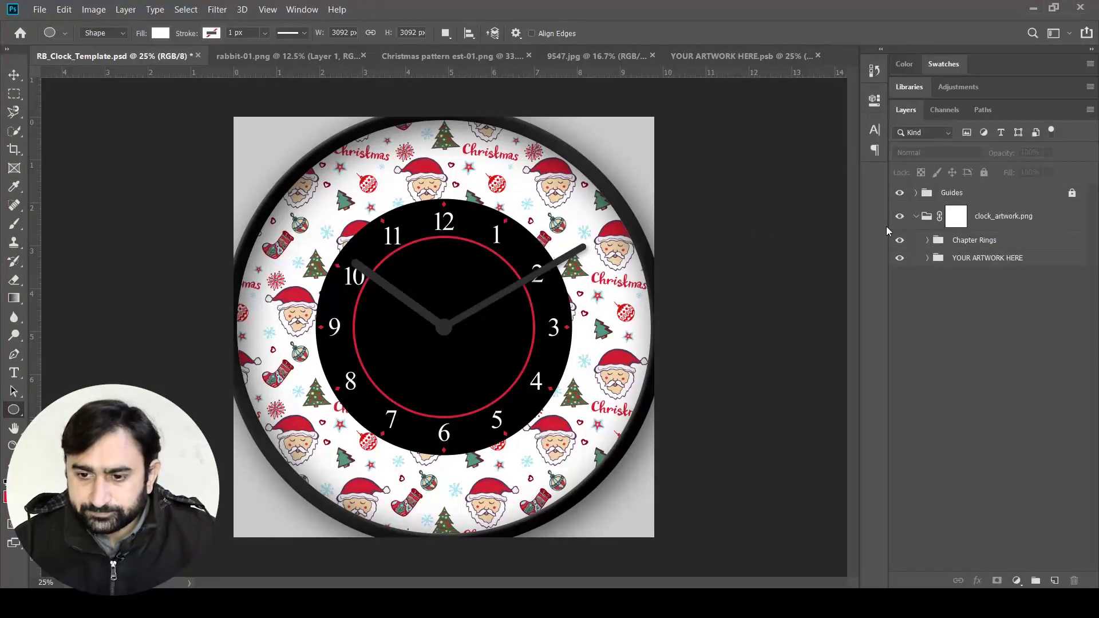
- Hide the Ellipse 1 copy, Ellipse 1, Numbers Editable copy and Diamonds layers in the clock template
click(987, 258)
click(927, 258)
drag(899, 281, 898, 339)
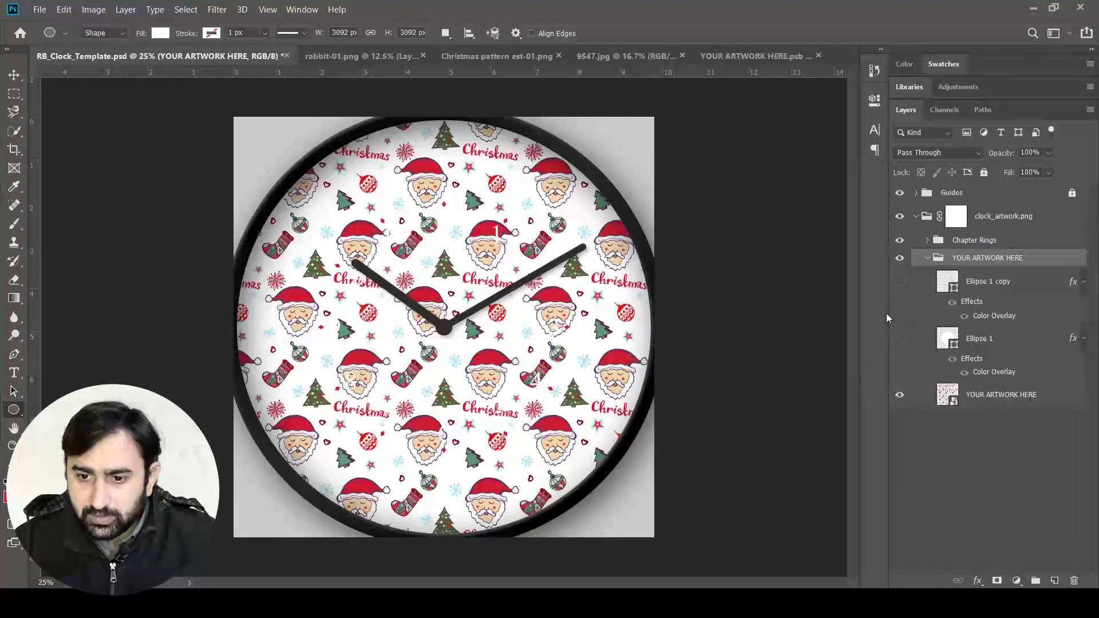
click(927, 239)
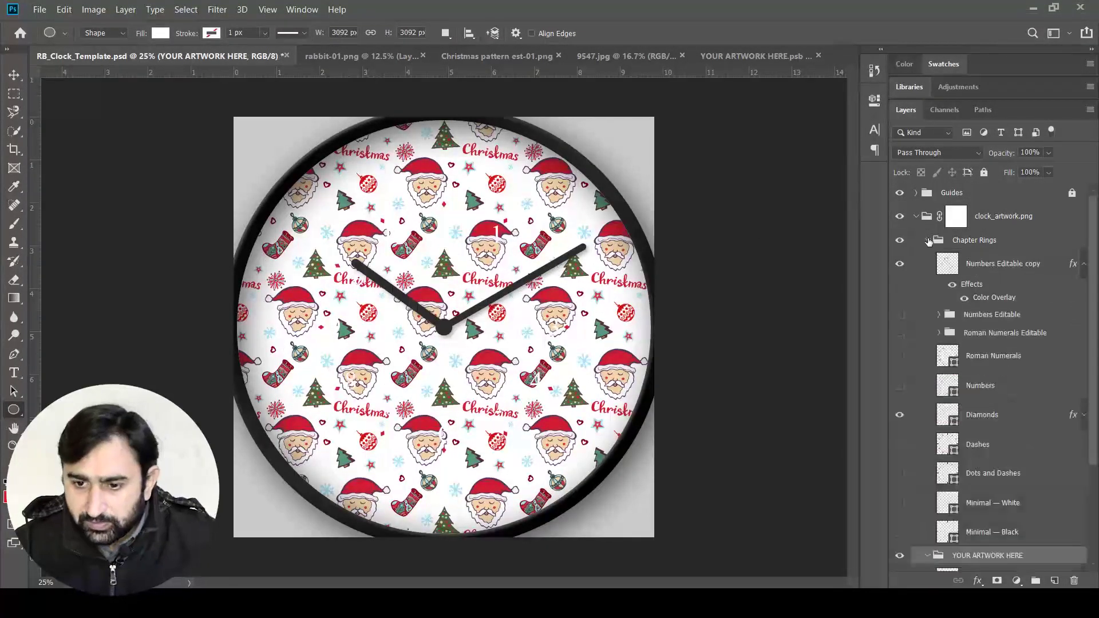
click(899, 263)
click(900, 415)
- Copy the flower photo from 9547.jpg into YOUR ARTWORK HERE.psb and move its layer to the top of the layer stack
key(ctrl+shift+Tab)
key(ctrl+shift+Tab)
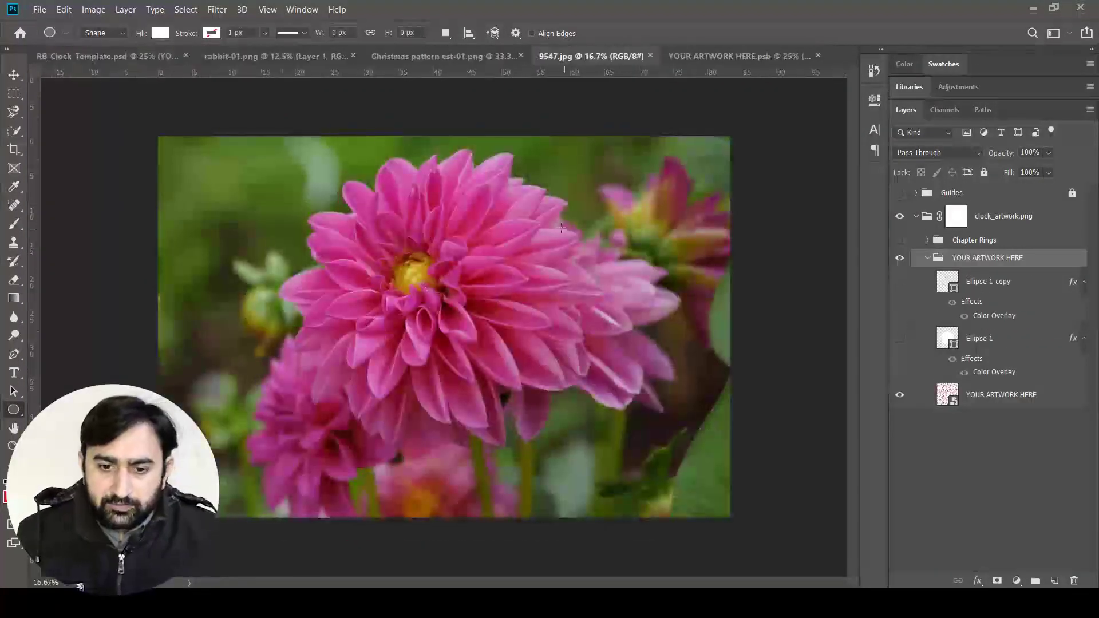
key(v)
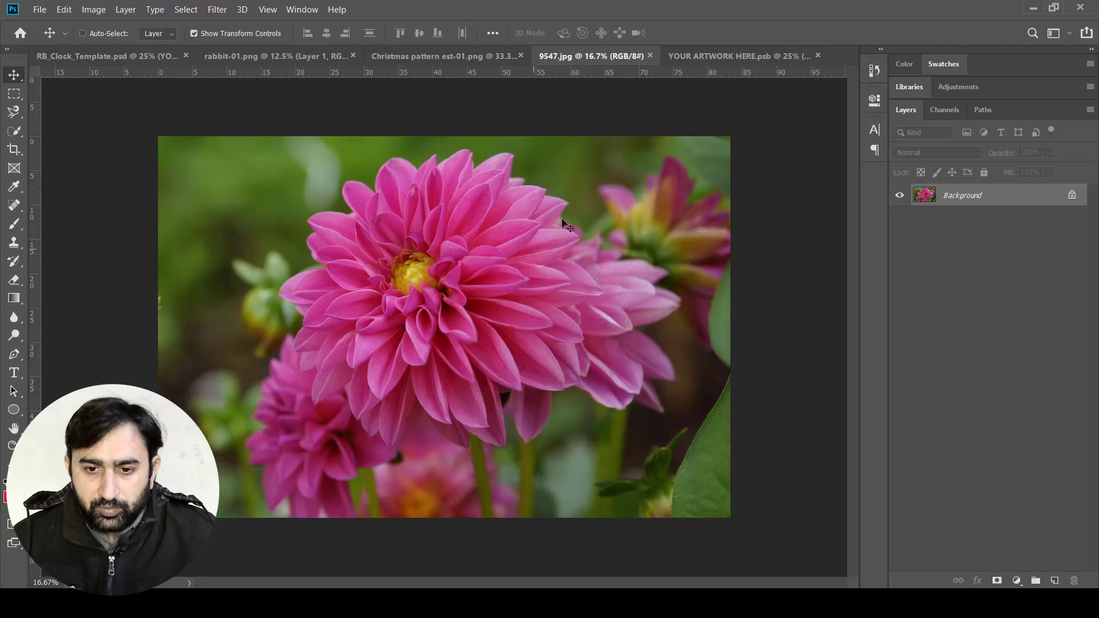
click(737, 56)
click(551, 56)
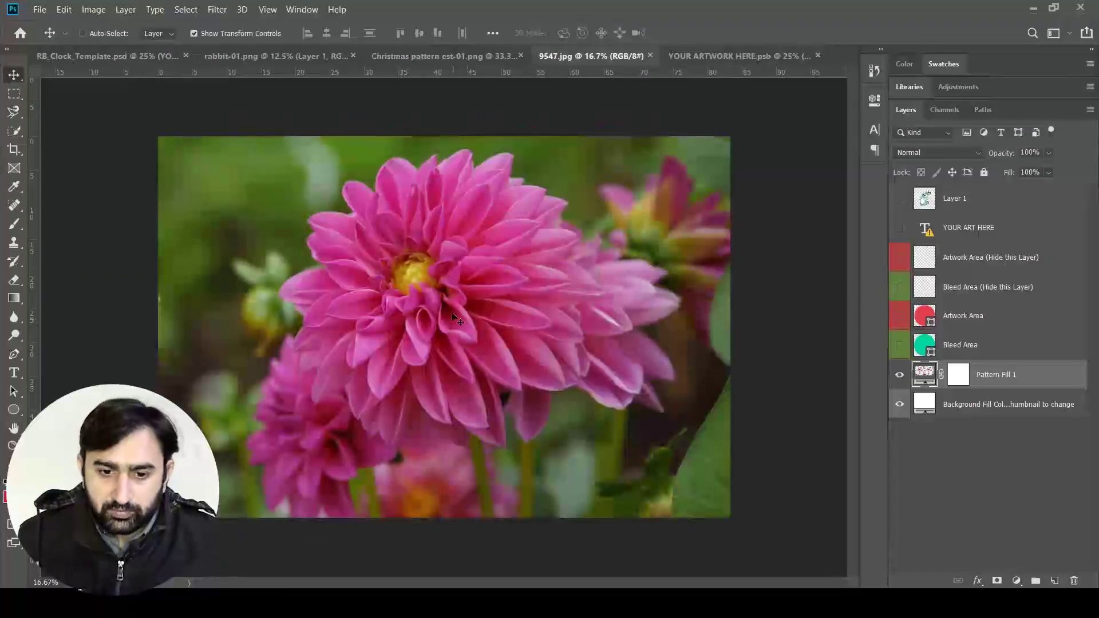
drag(717, 56, 576, 270)
key(ctrl+shift+bracketright)
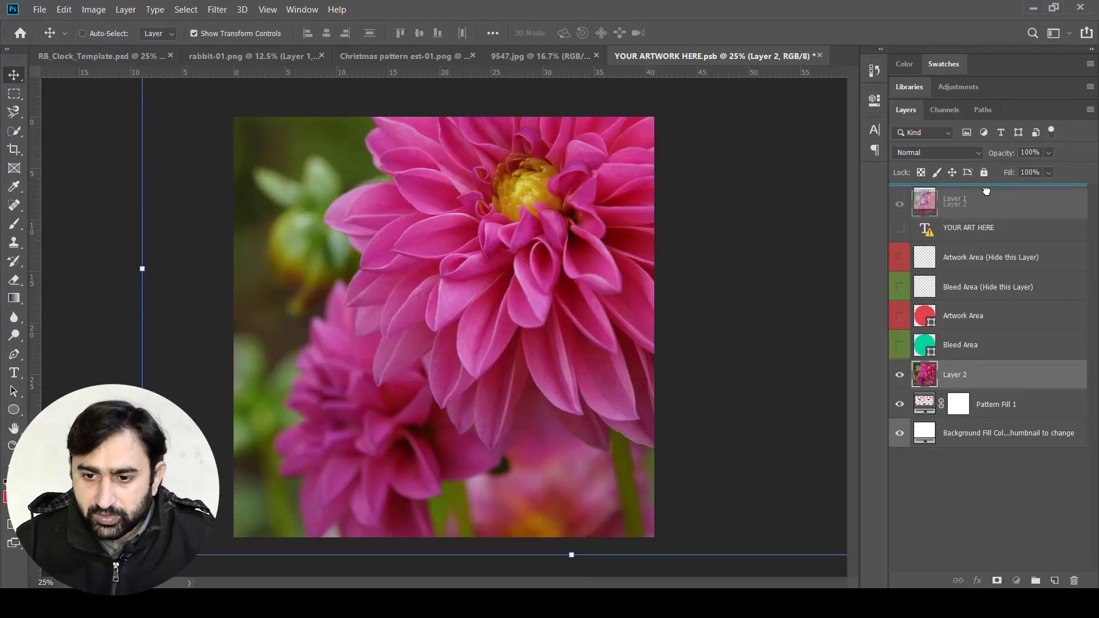
- Centre the flower photo on the canvas and scale it down so the main bloom fits inside the artwork, then deselect its layer
drag(508, 293, 437, 343)
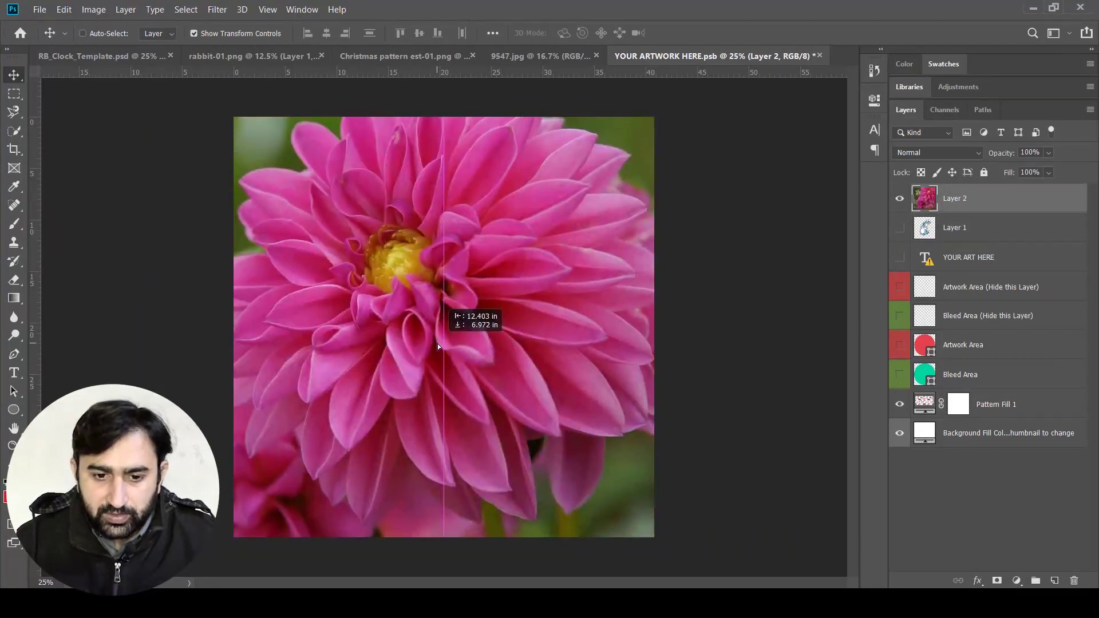
key(ctrl+t)
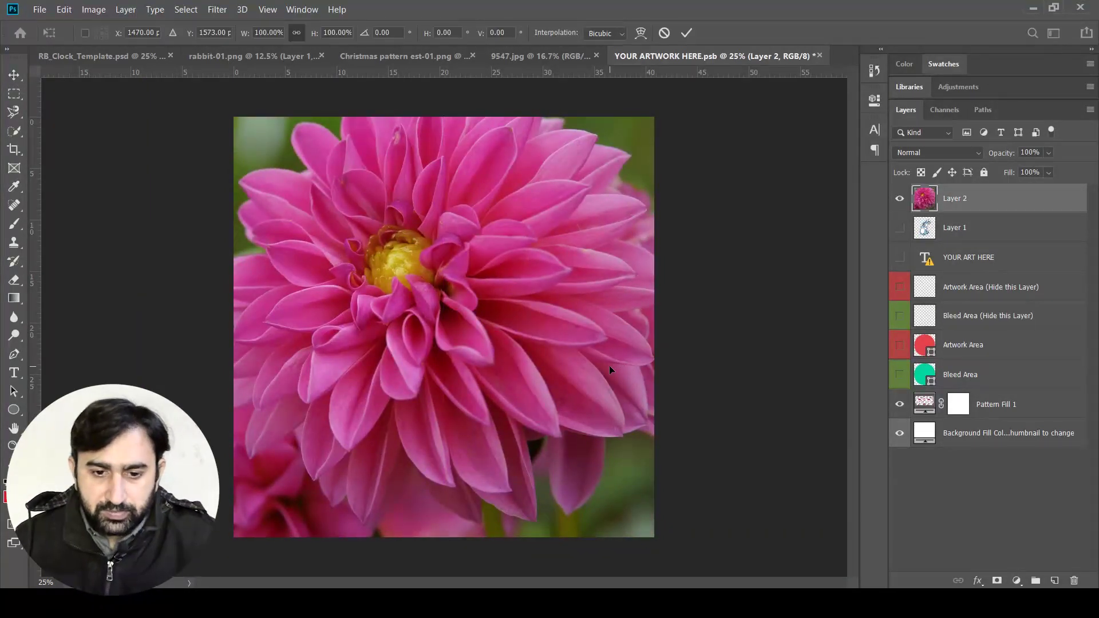
key(ctrl+0)
key(ctrl+plus)
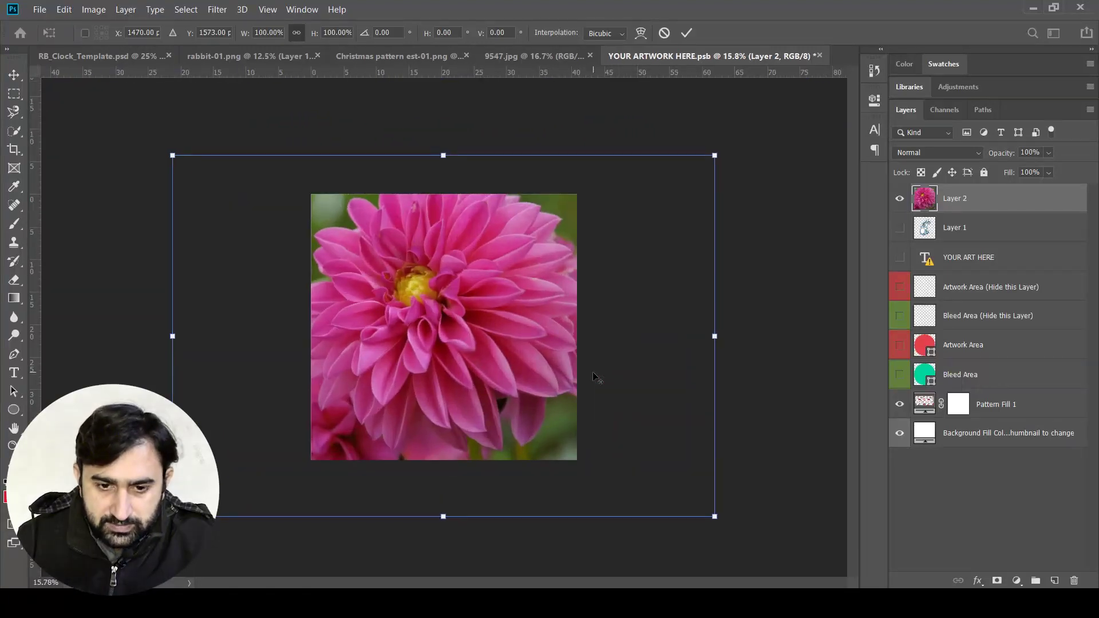
drag(443, 154, 453, 215)
scroll(441, 184, up, 3)
key(Return)
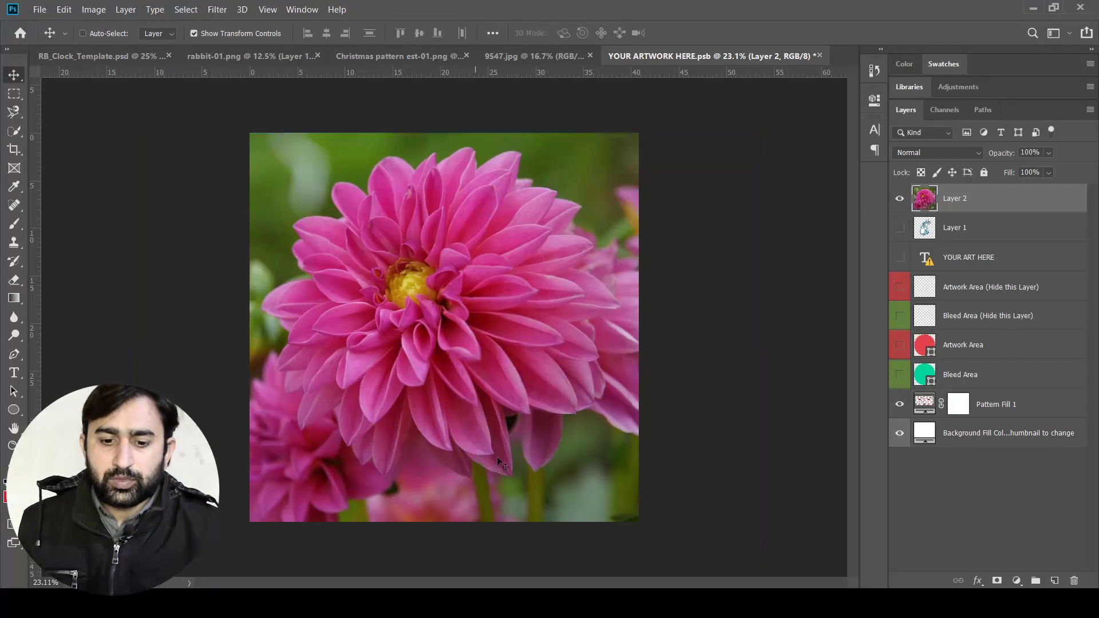
click(955, 518)
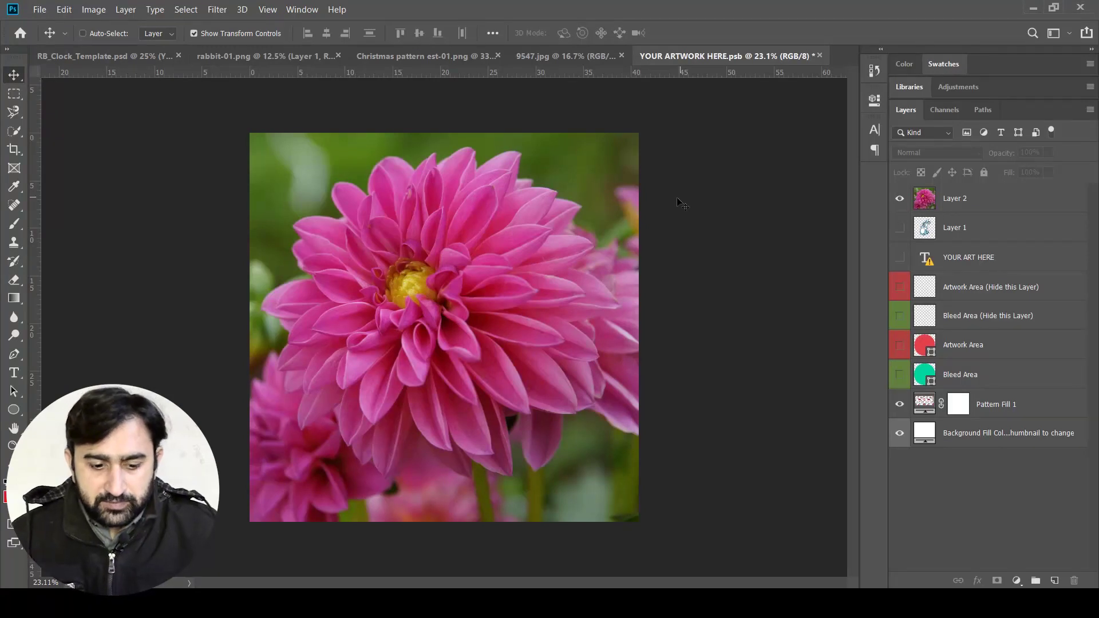
- Return to RB_Clock_Template.psd and show the Guides group over the flower artwork, leaving no layer selected
click(126, 60)
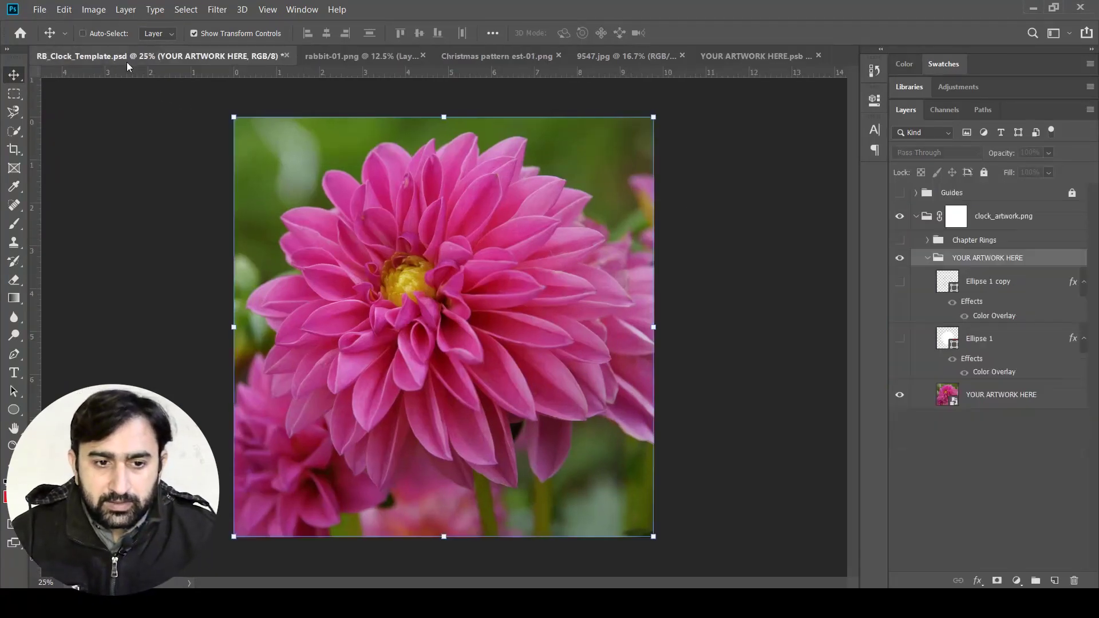
click(900, 192)
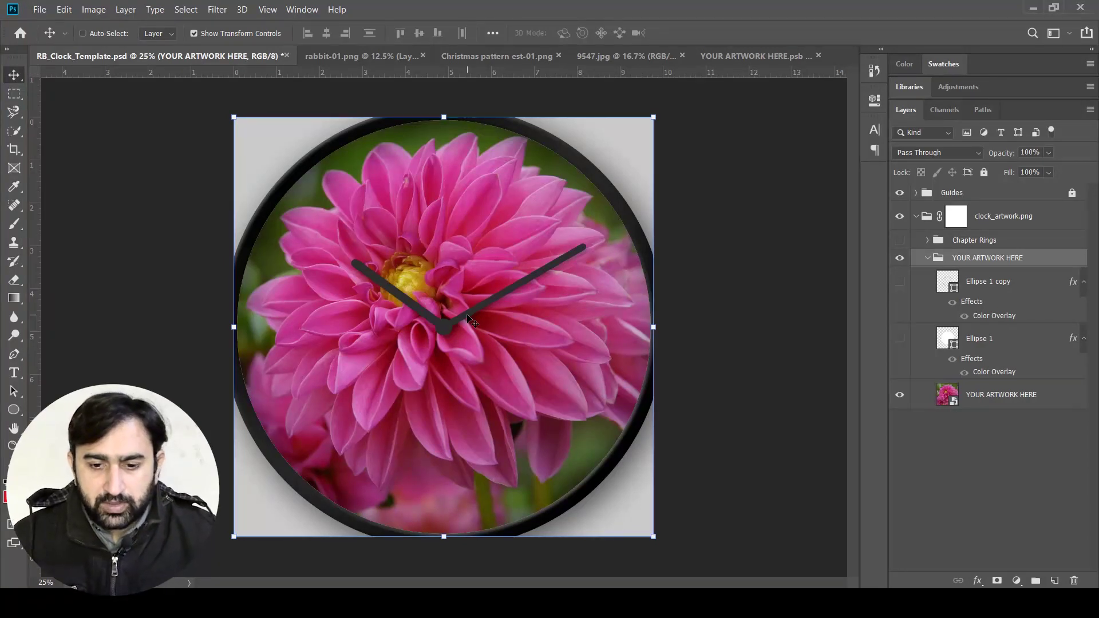
click(888, 283)
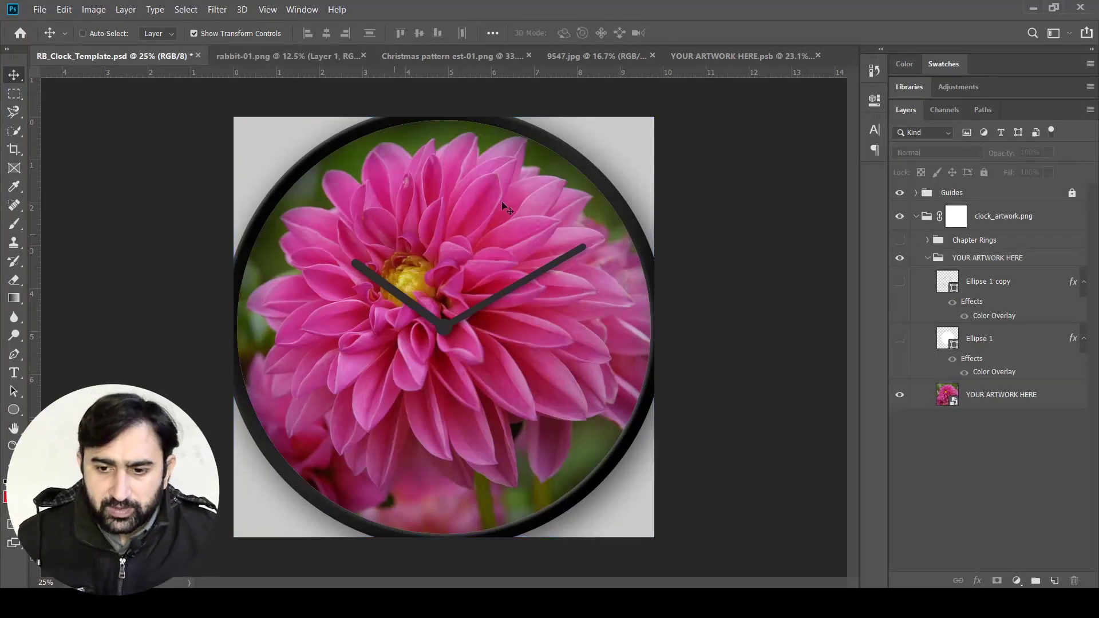
- Show the Chapter Rings group with its Numbers Editable set on the flower clock, and collapse the group
click(928, 240)
click(899, 241)
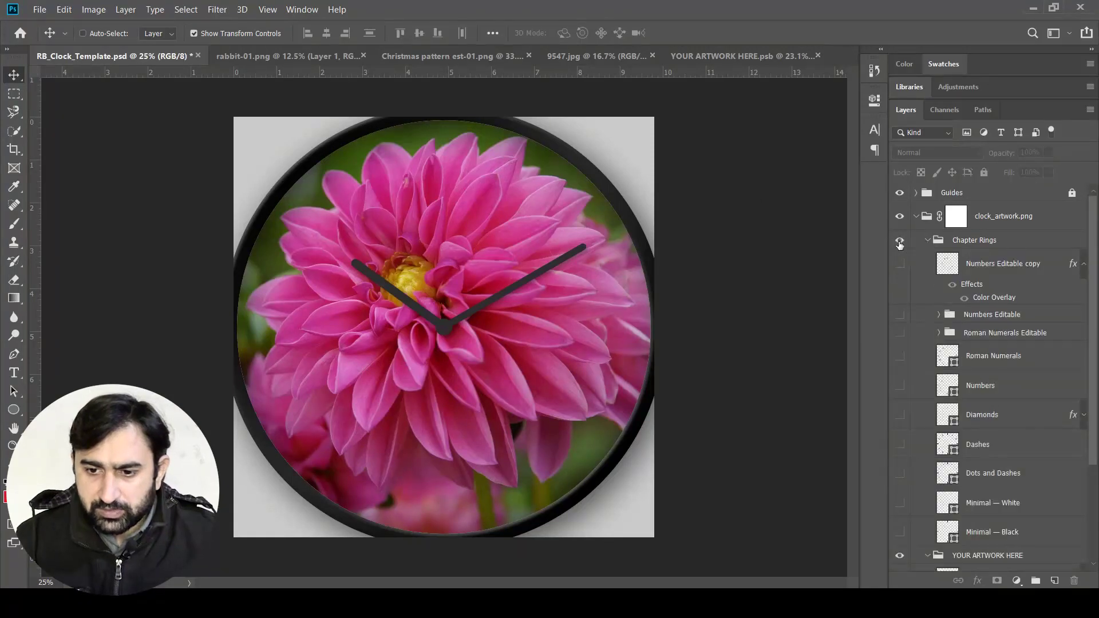
click(900, 314)
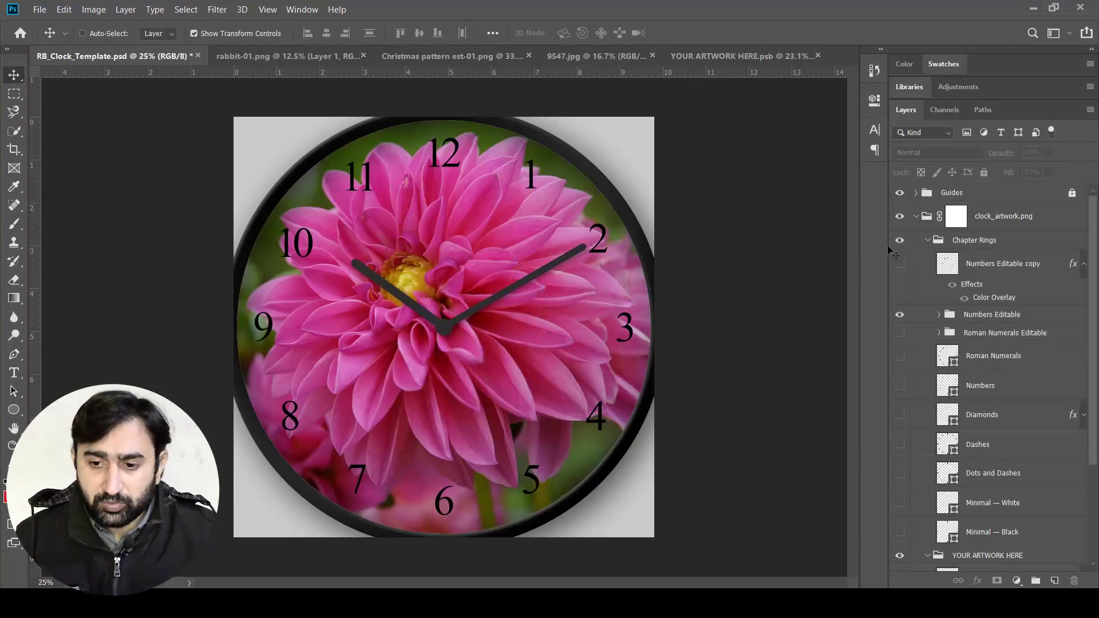
click(928, 240)
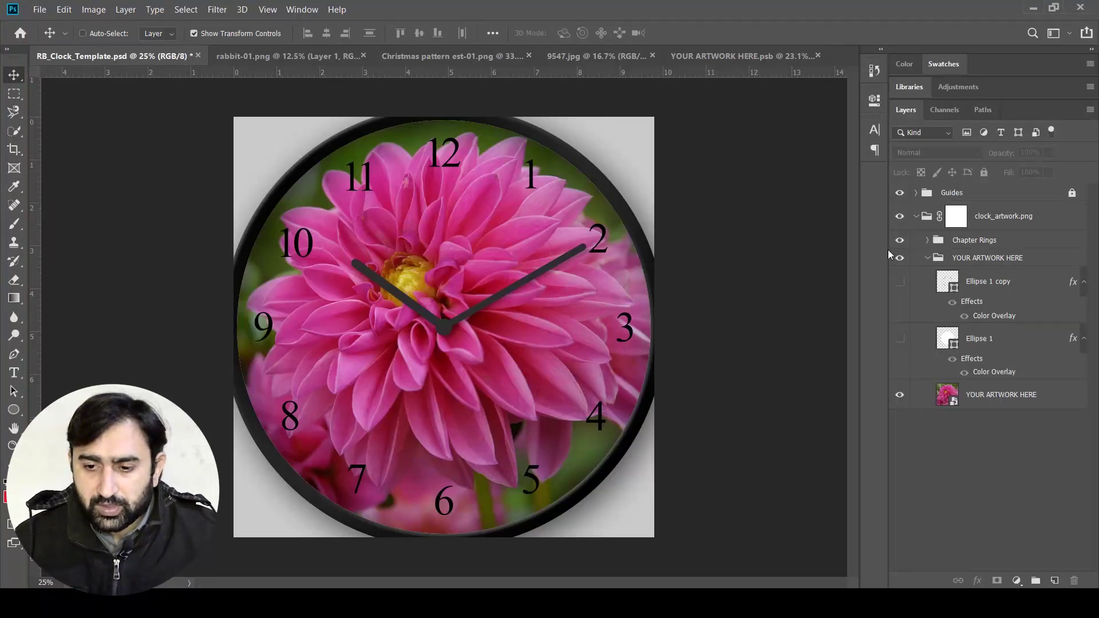
- Draw a white circle about 2498 px across on a new layer directly above the YOUR ARTWORK HERE layer and place it over the flower
click(1037, 295)
click(1021, 348)
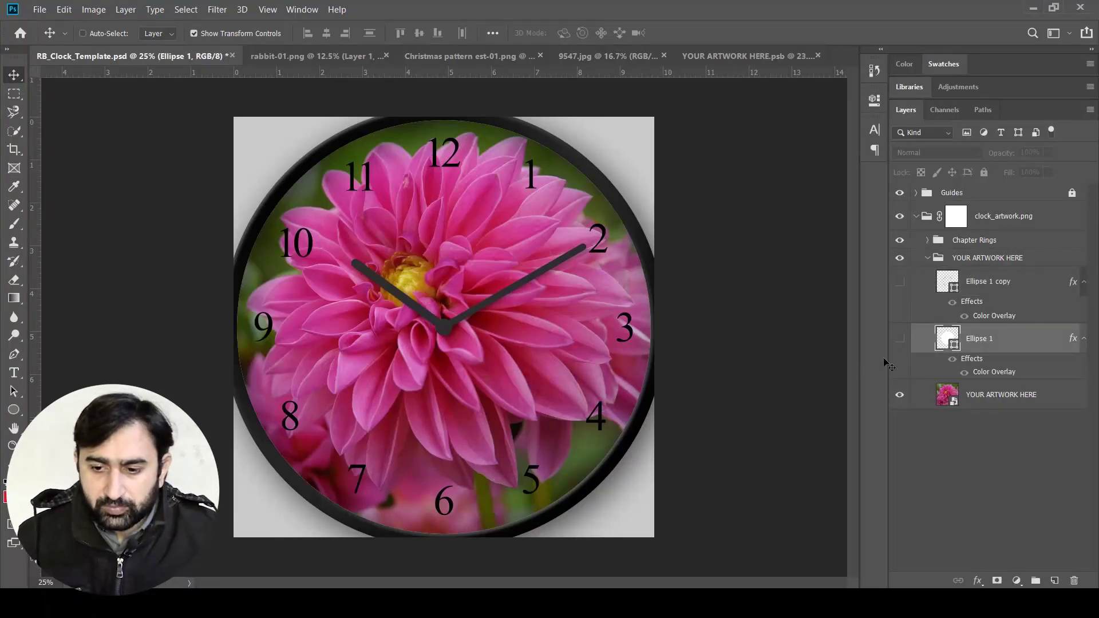
click(1002, 394)
key(u)
drag(351, 209, 739, 542)
key(v)
drag(557, 391, 488, 351)
- Centre the white circle on the canvas with the Guides and Chapter Rings groups hidden, and show both groups again
click(899, 192)
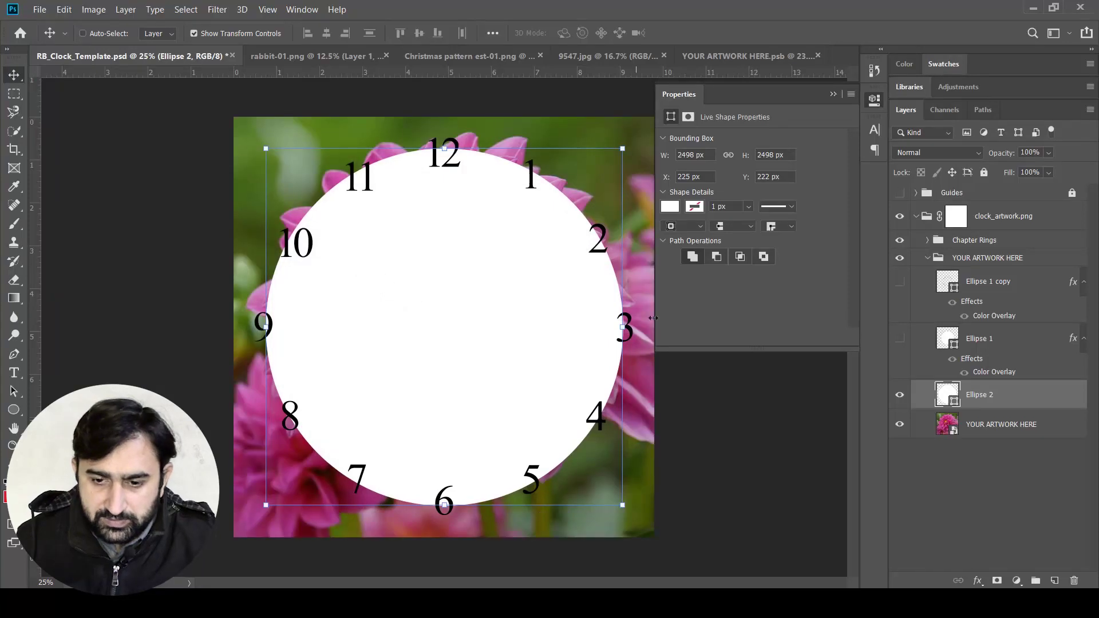
click(899, 239)
drag(487, 360, 481, 350)
click(874, 102)
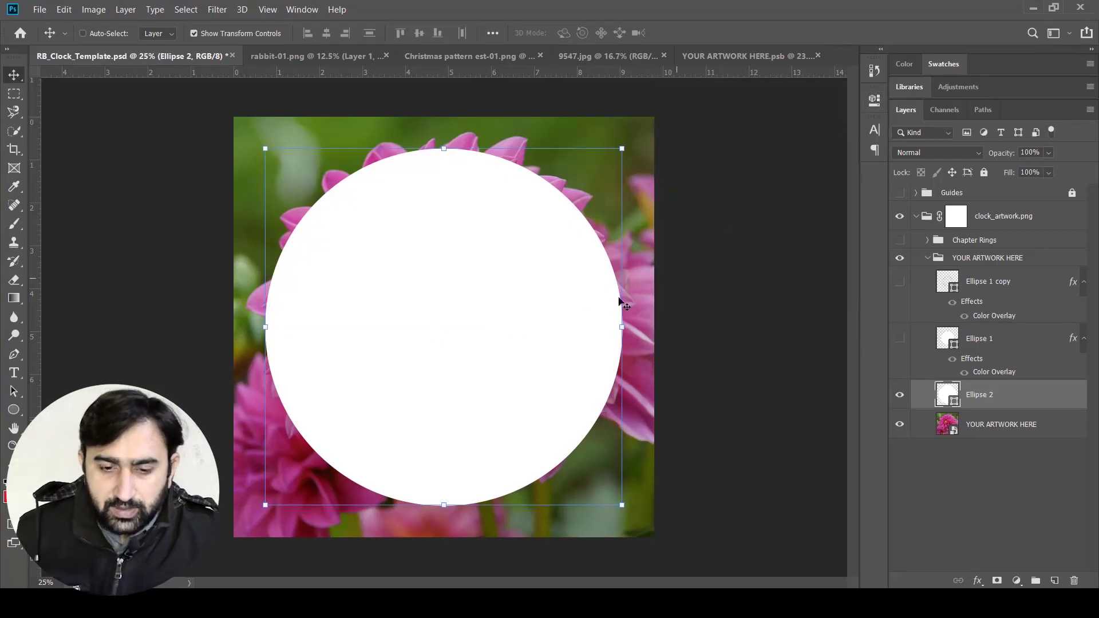
click(899, 193)
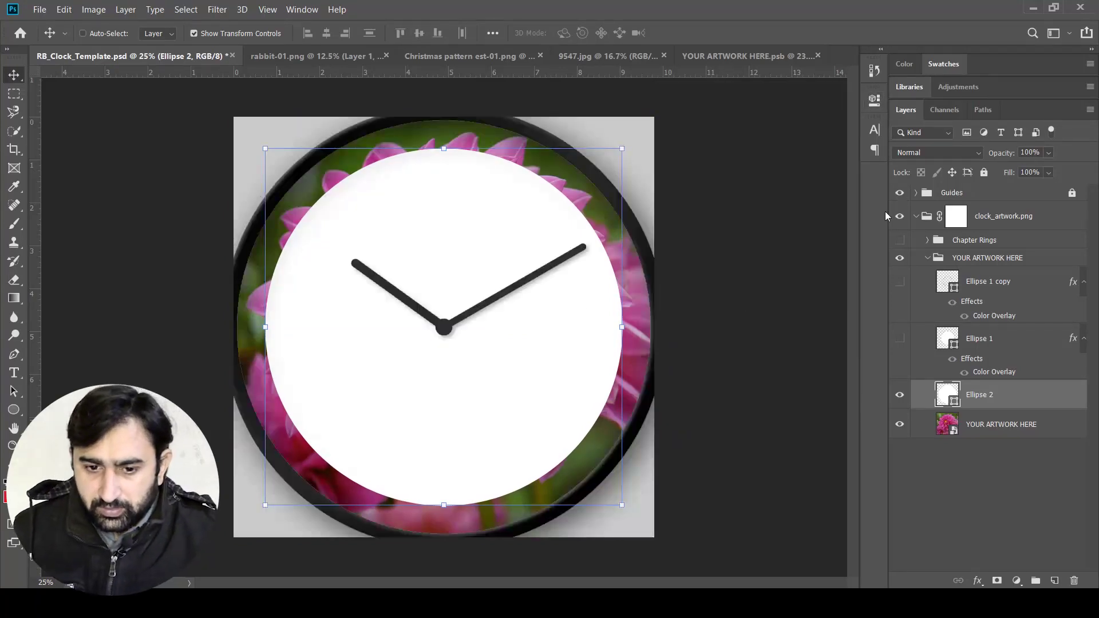
click(900, 241)
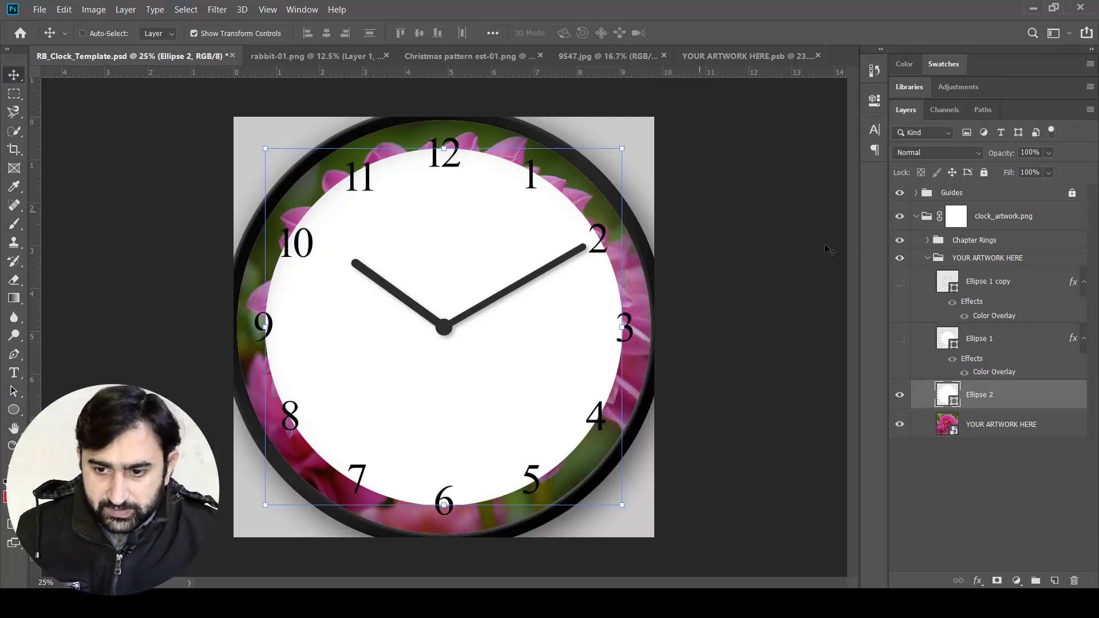
- Enlarge the Numbers Editable group slightly from its centre so the numbers sit closer to the clock's rim, and collapse Chapter Rings
click(927, 240)
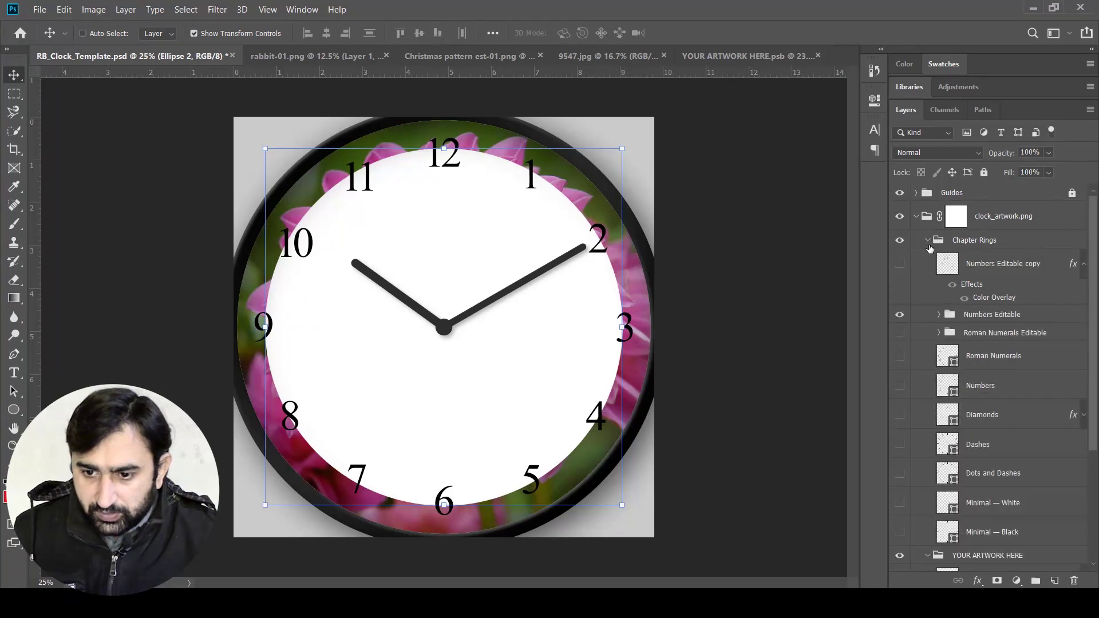
click(993, 314)
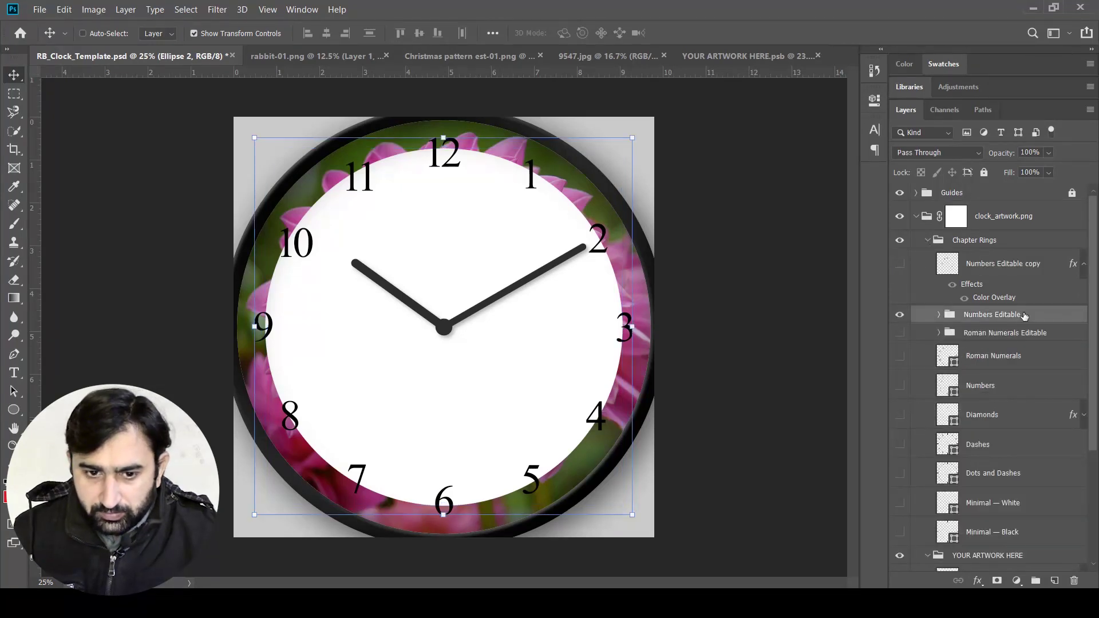
click(645, 144)
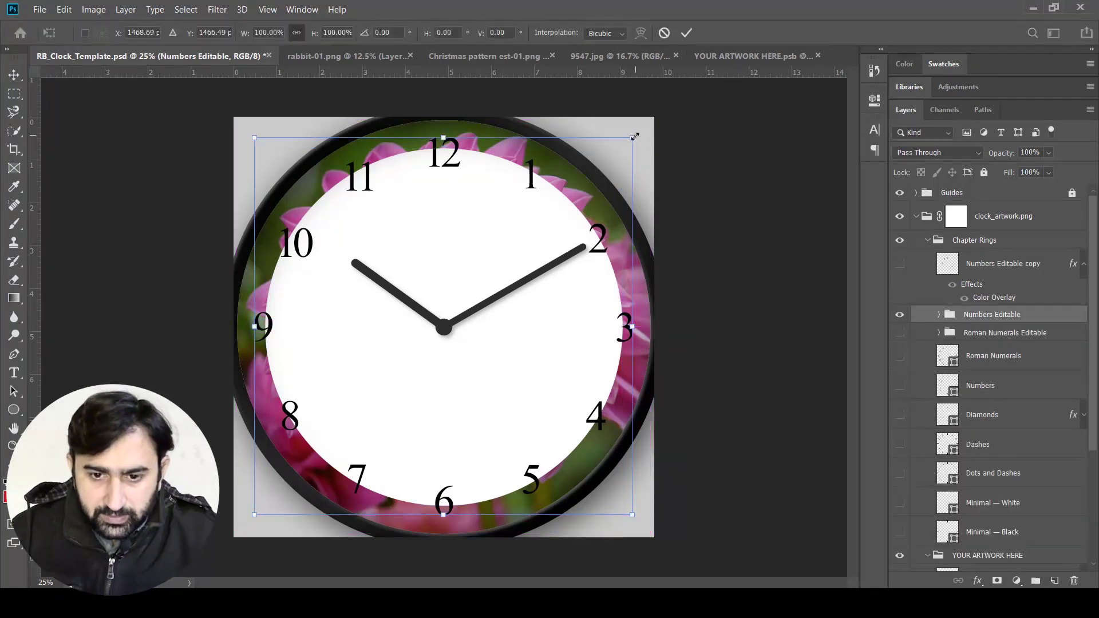
drag(642, 130, 643, 128)
key(Return)
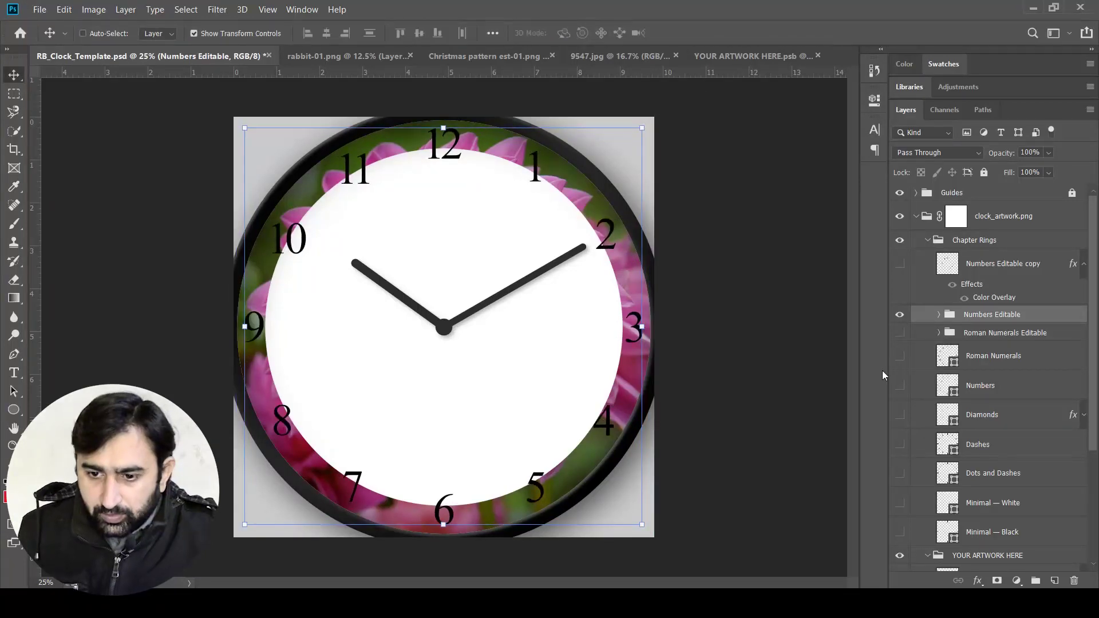
click(928, 240)
- Enlarge the Ellipse 2 circle from its centre until its edge lies just inside the clock's black rim
click(997, 391)
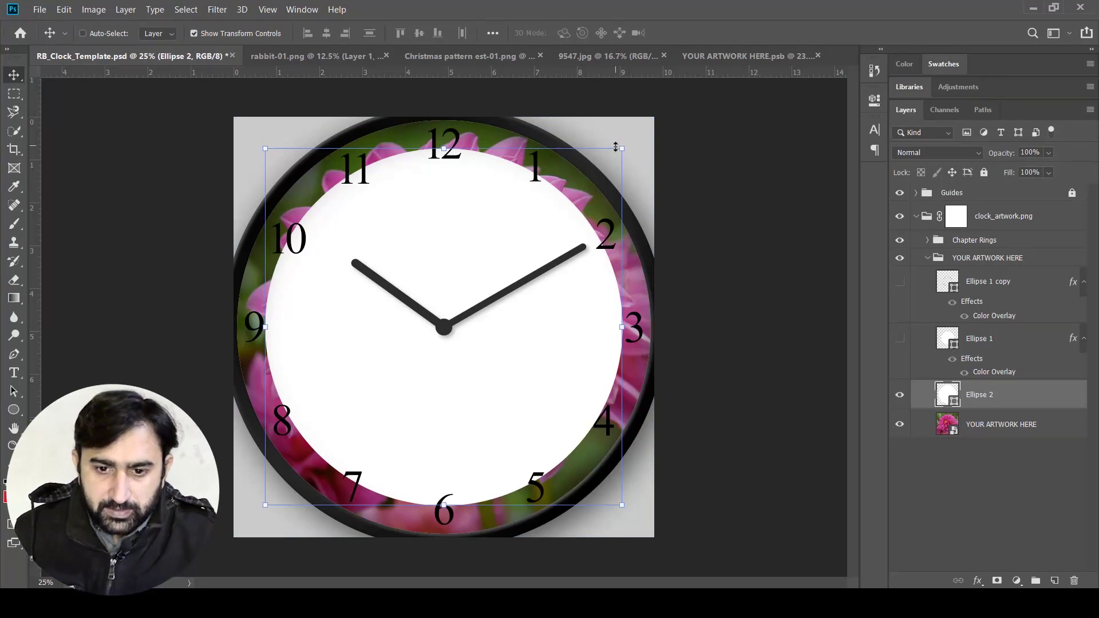
drag(621, 148, 662, 91)
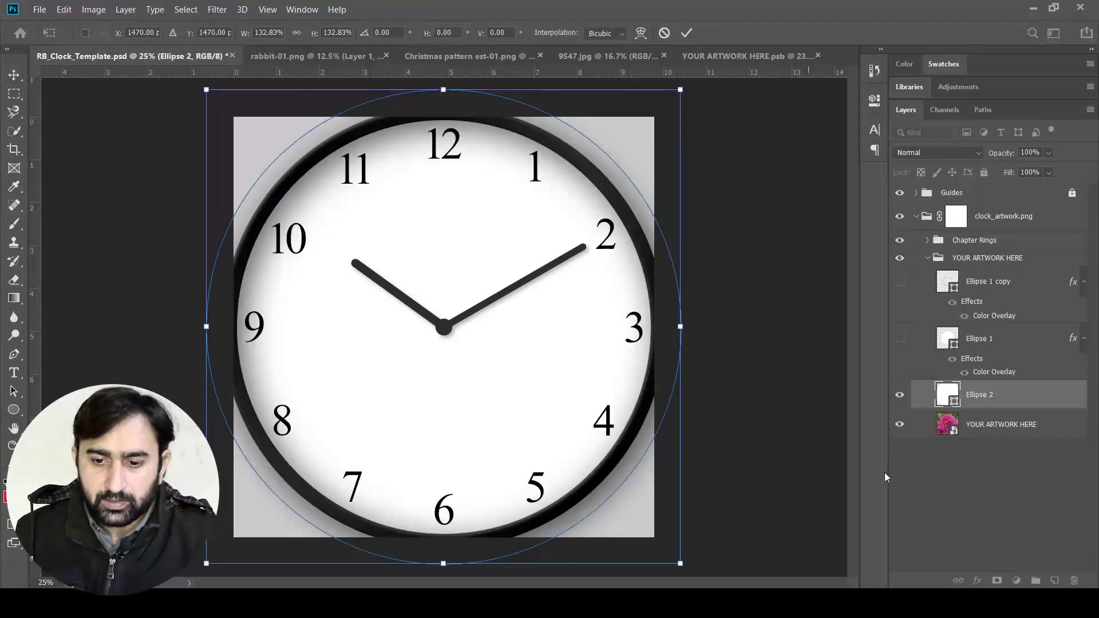
click(968, 514)
click(1009, 393)
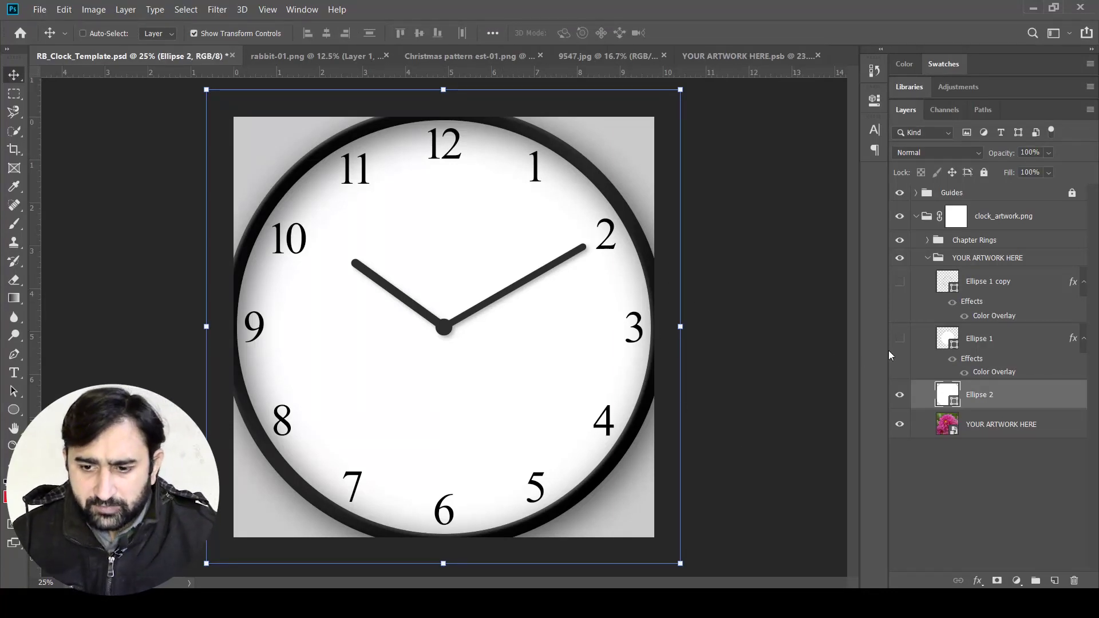
drag(679, 89, 645, 125)
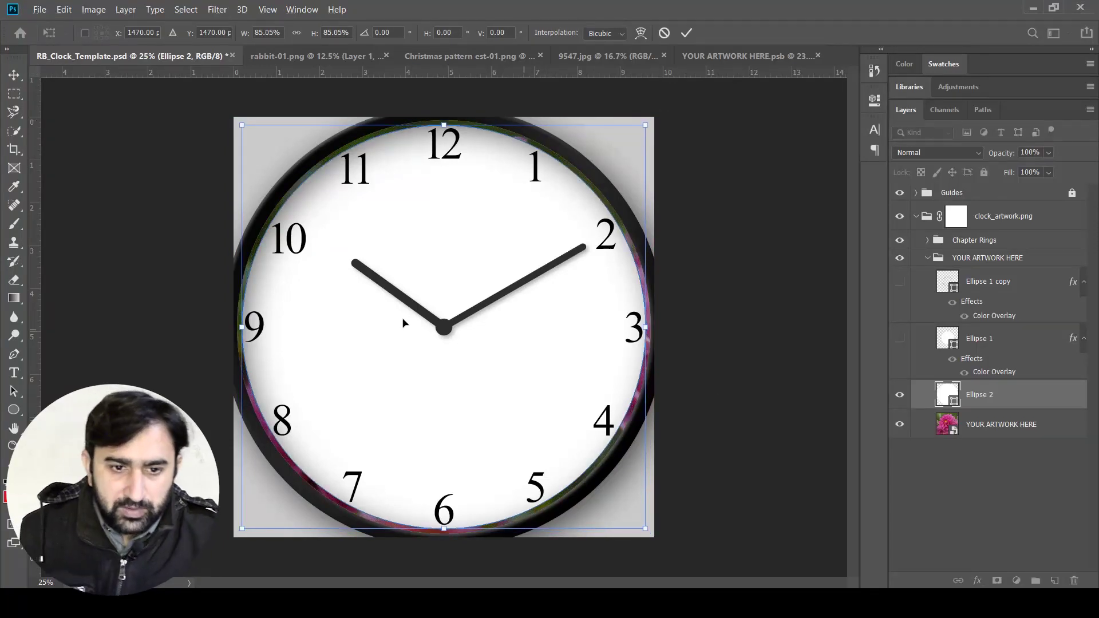
- Remove the fill of the Ellipse 2 circle and set its stroke width to 100 px
click(13, 409)
click(160, 36)
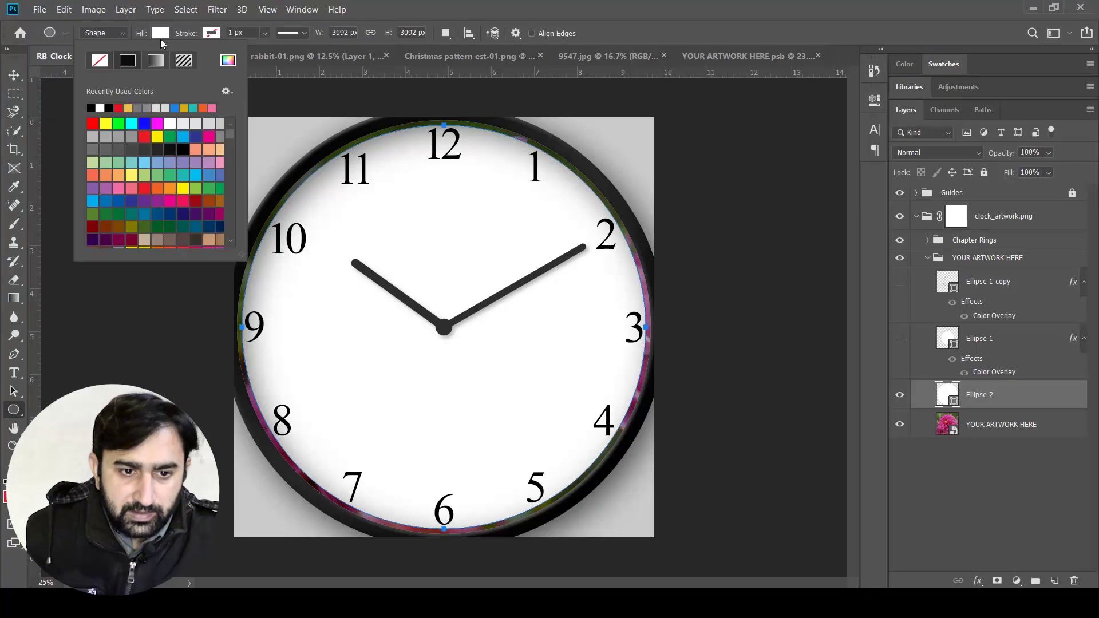
click(99, 60)
click(244, 32)
drag(252, 33, 205, 34)
text(100)
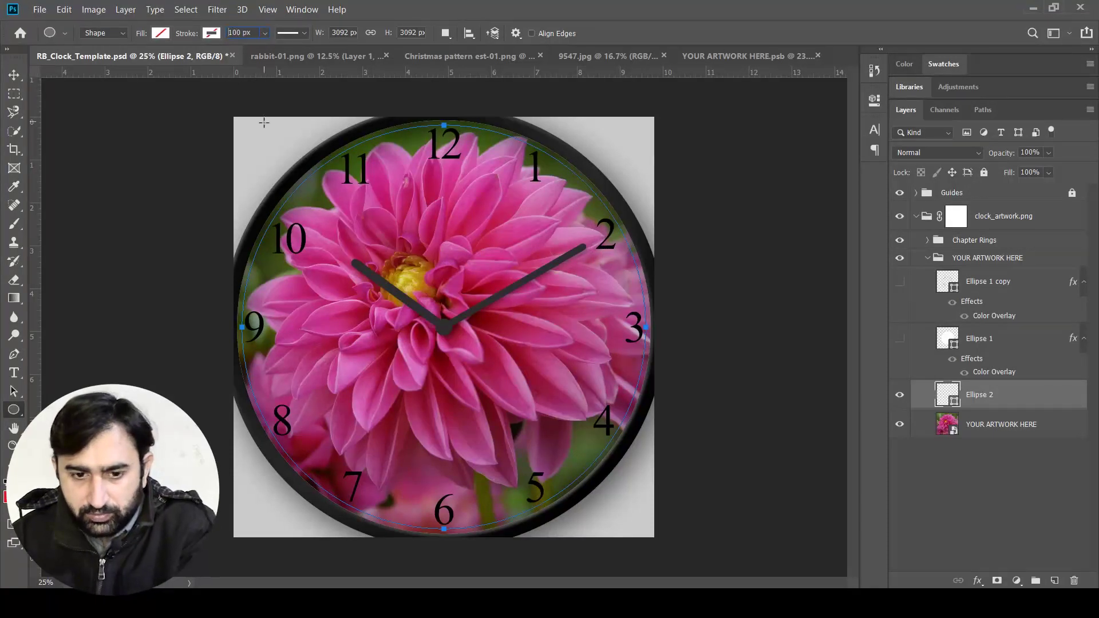
key(Return)
- Give the Ellipse 2 circle a black stroke about 231 px wide
click(265, 32)
click(264, 32)
click(265, 32)
drag(269, 40, 289, 52)
- Scale the black ring up to about 111% from its centre, widen its stroke to about 508 px, and deselect the layer
click(14, 75)
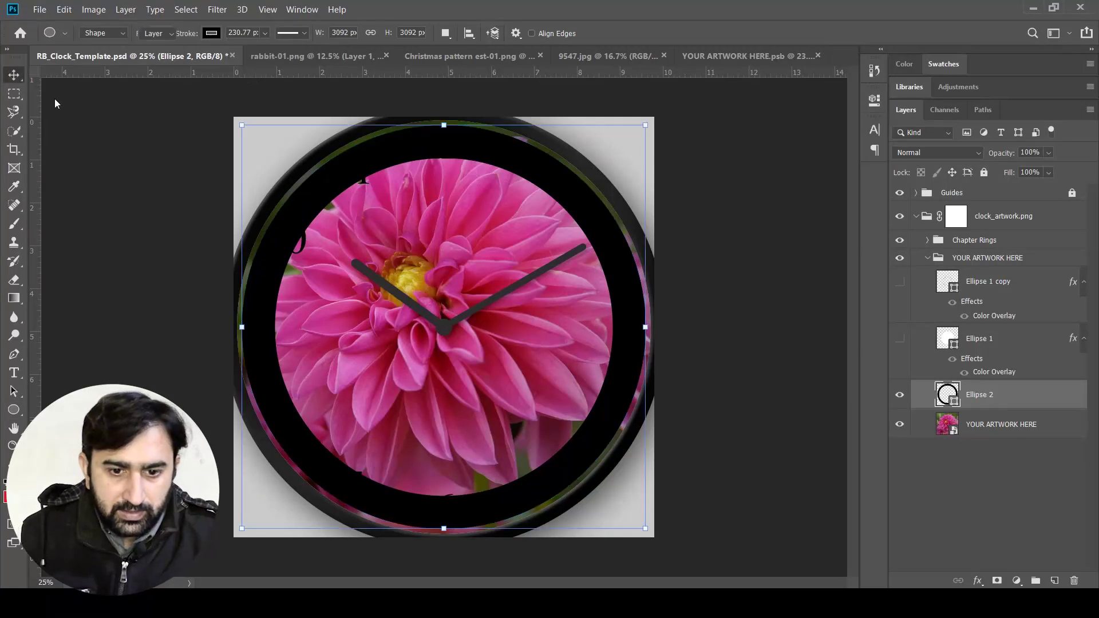
drag(646, 124, 672, 109)
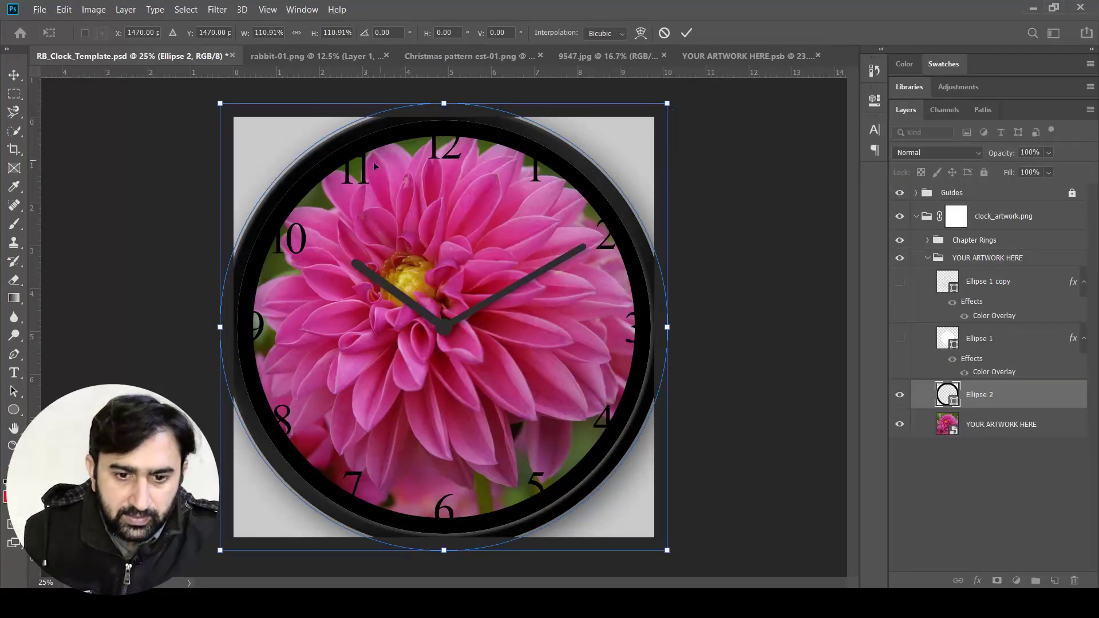
click(14, 391)
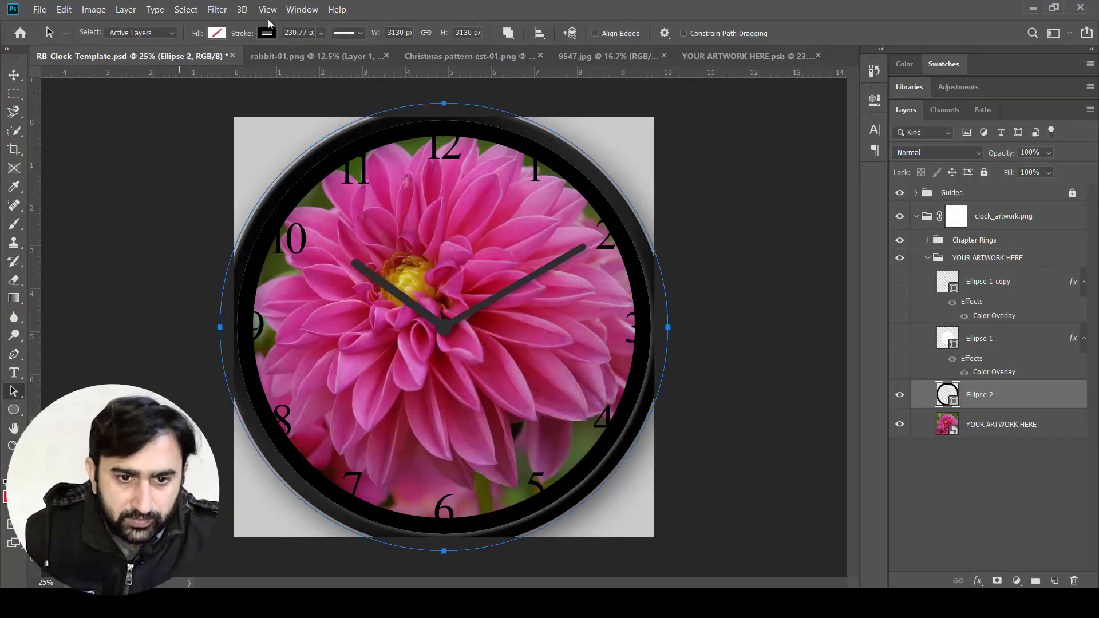
click(321, 33)
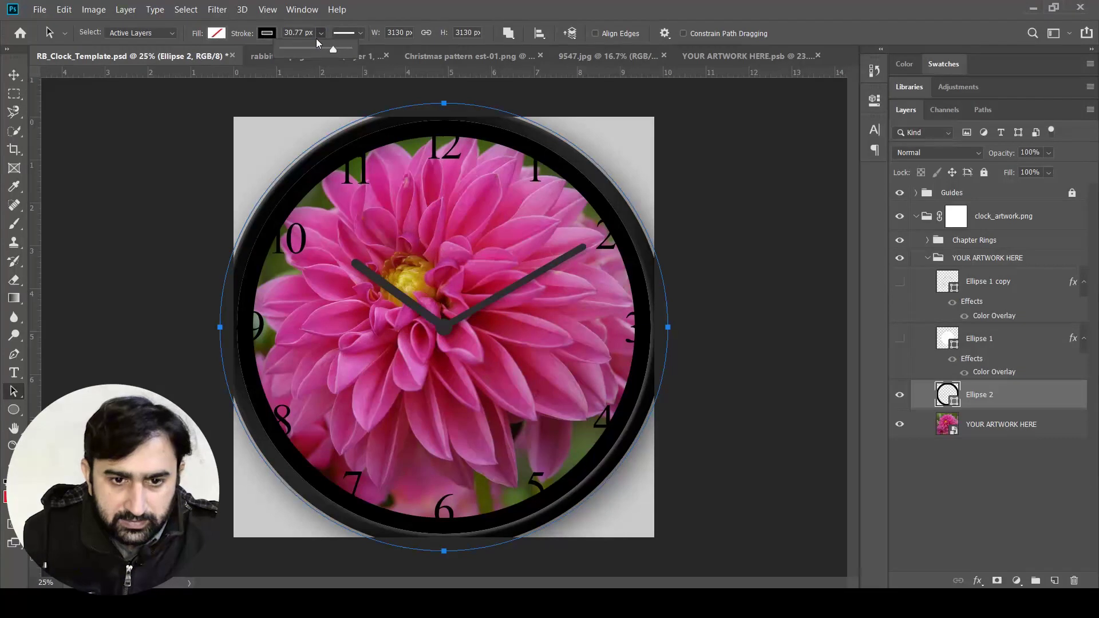
drag(316, 39, 338, 48)
click(987, 484)
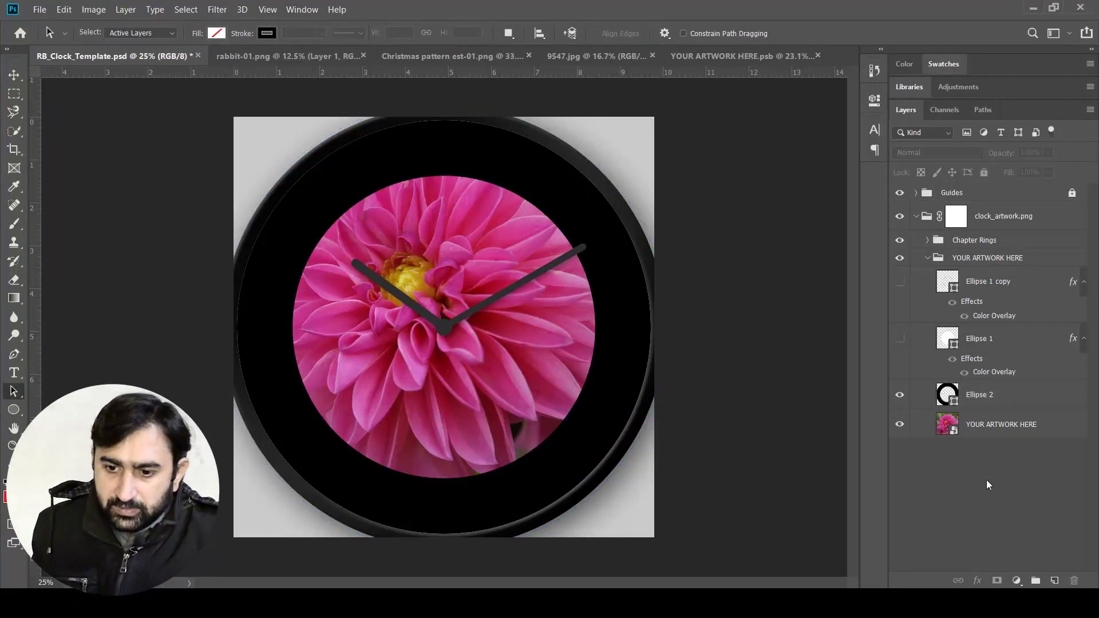
- Duplicate the Numbers Editable group, merge the copy into a single layer, and hide the original group
click(927, 240)
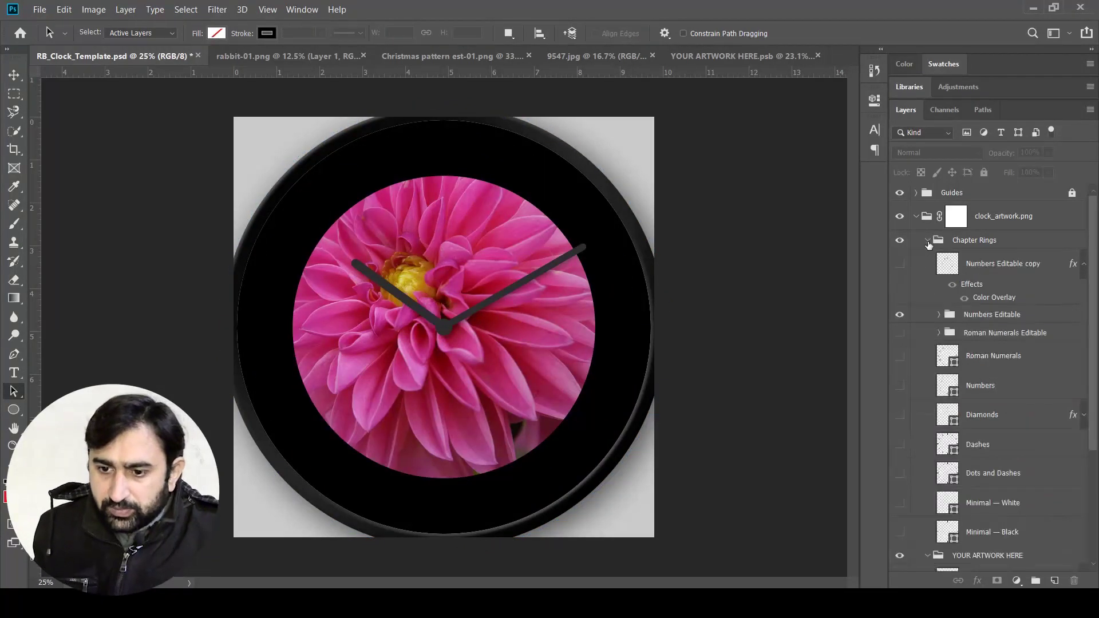
click(1010, 315)
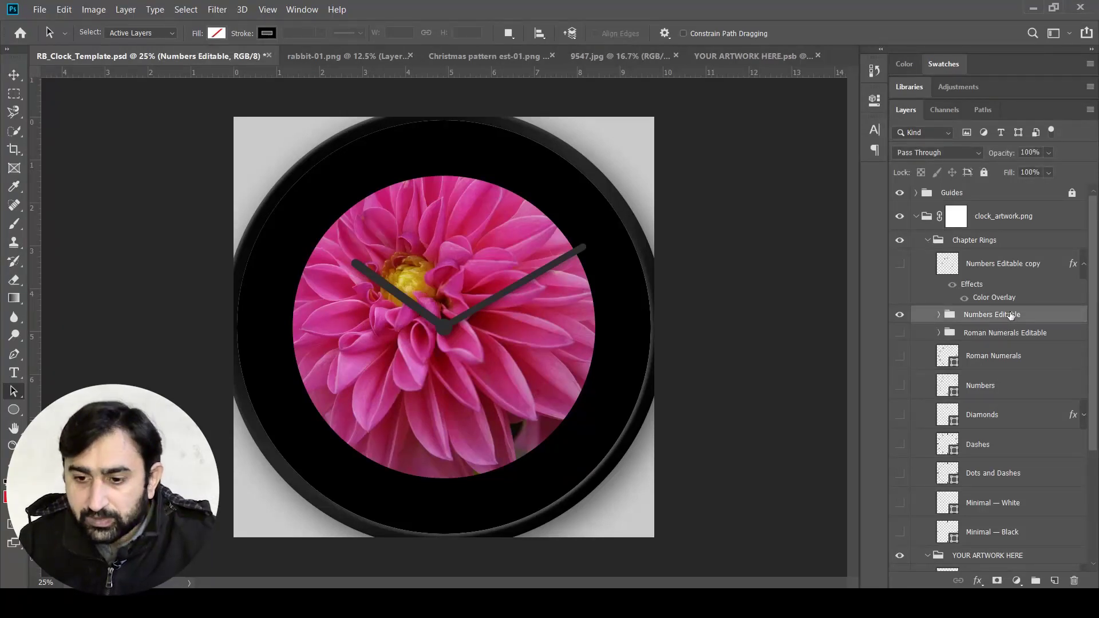
drag(1011, 315, 1055, 582)
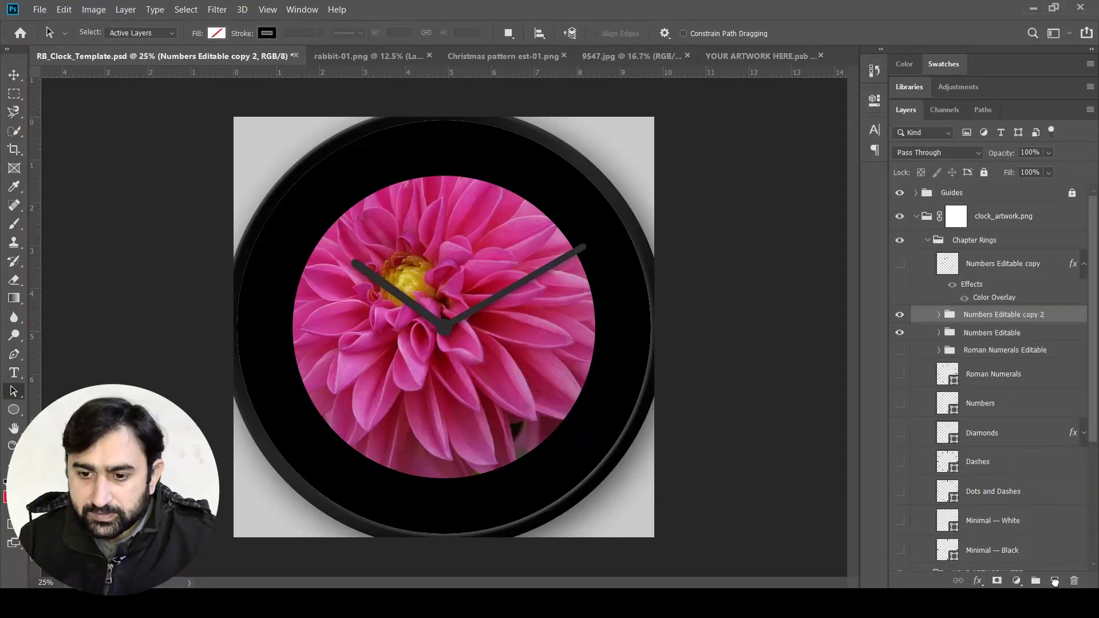
right_click(1010, 314)
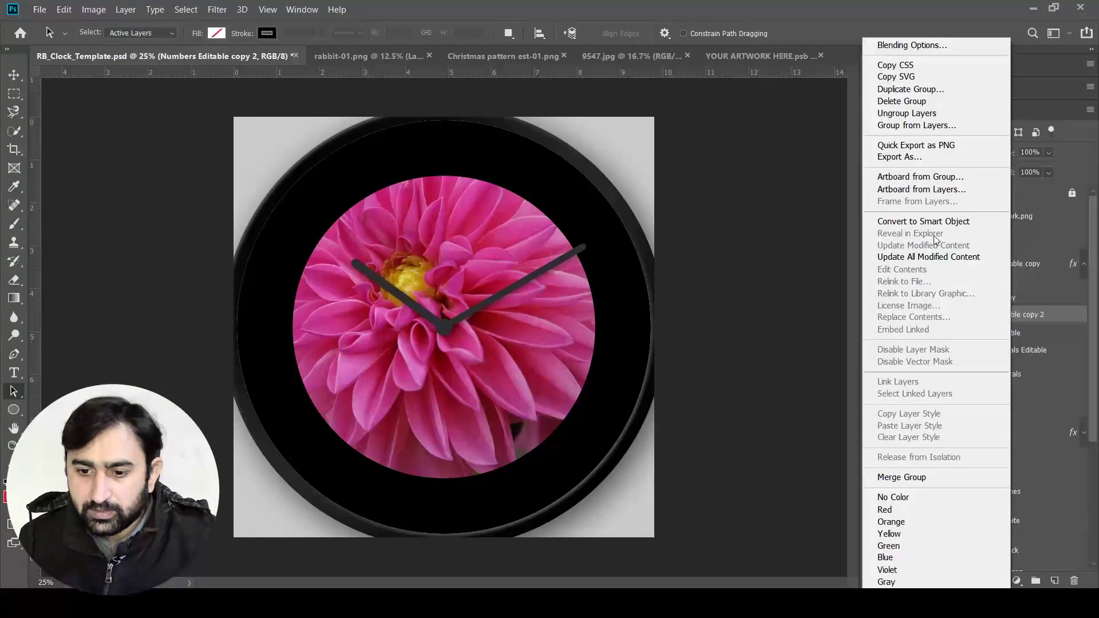
click(901, 477)
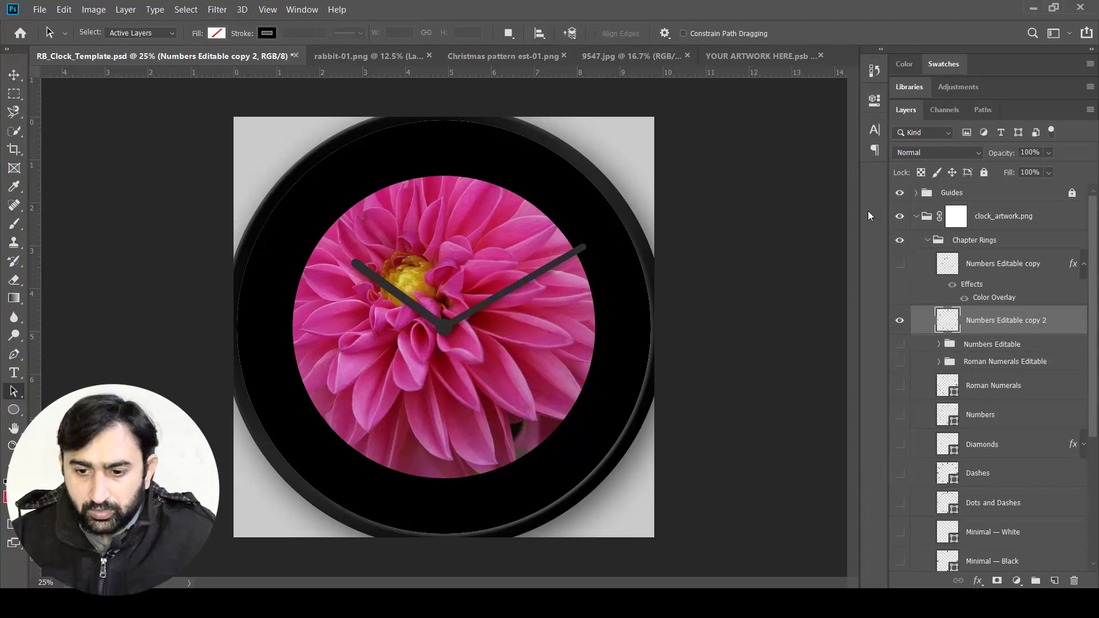
- Add a Color Overlay in white (ffffff) to the Numbers Editable copy 2 layer, and collapse the Chapter Rings group
double_click(1011, 322)
click(1074, 321)
key(h)
double_click(1074, 321)
click(549, 242)
click(576, 242)
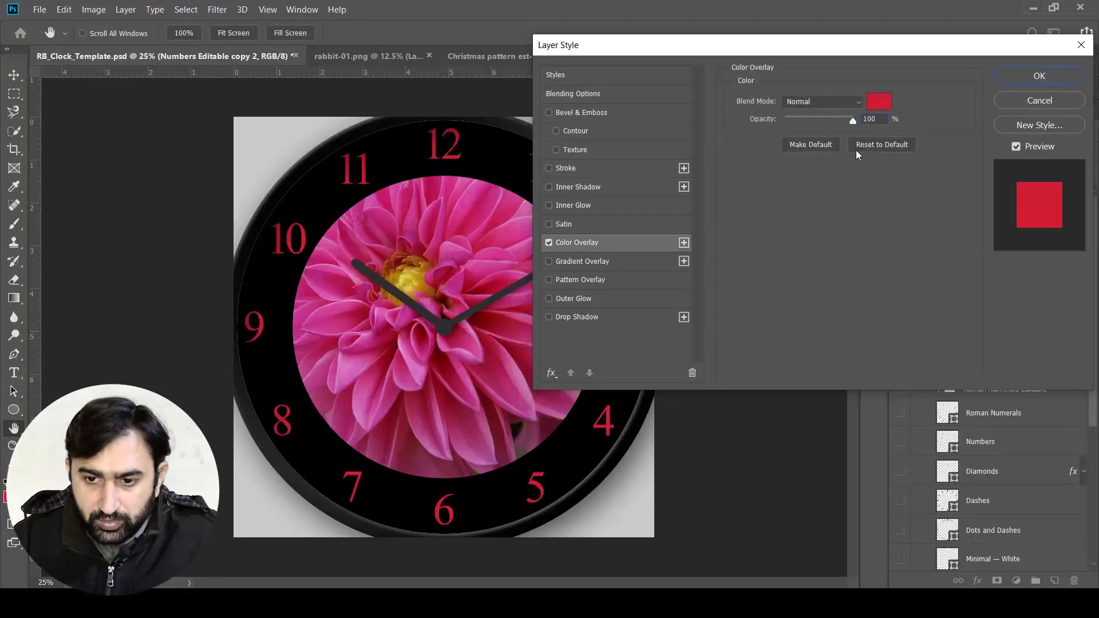
click(878, 102)
text(ffffff)
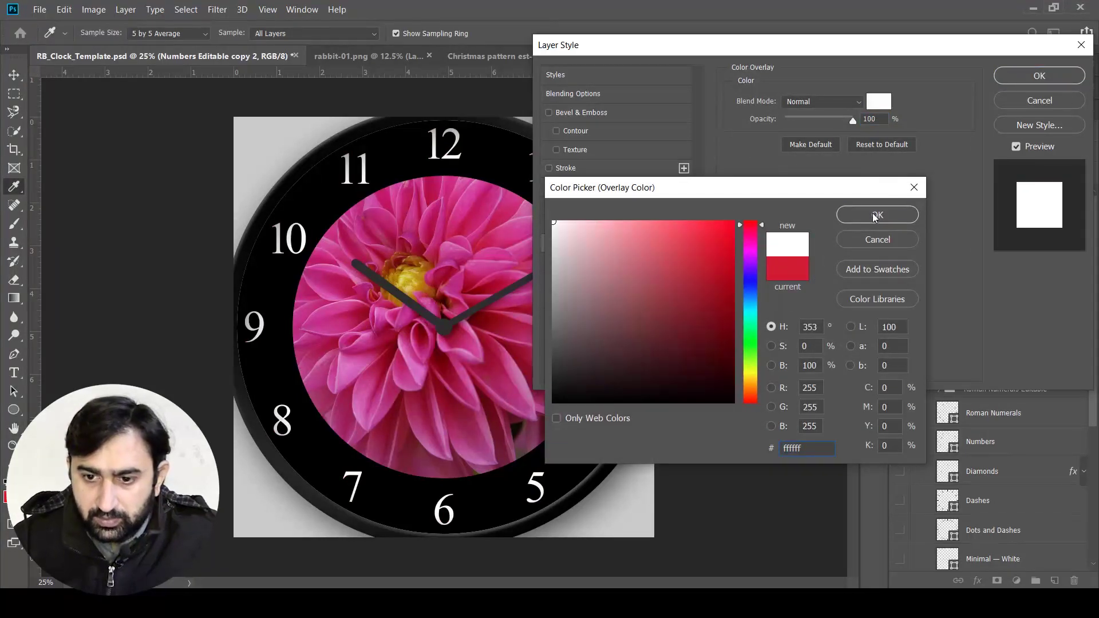
click(877, 215)
click(1039, 75)
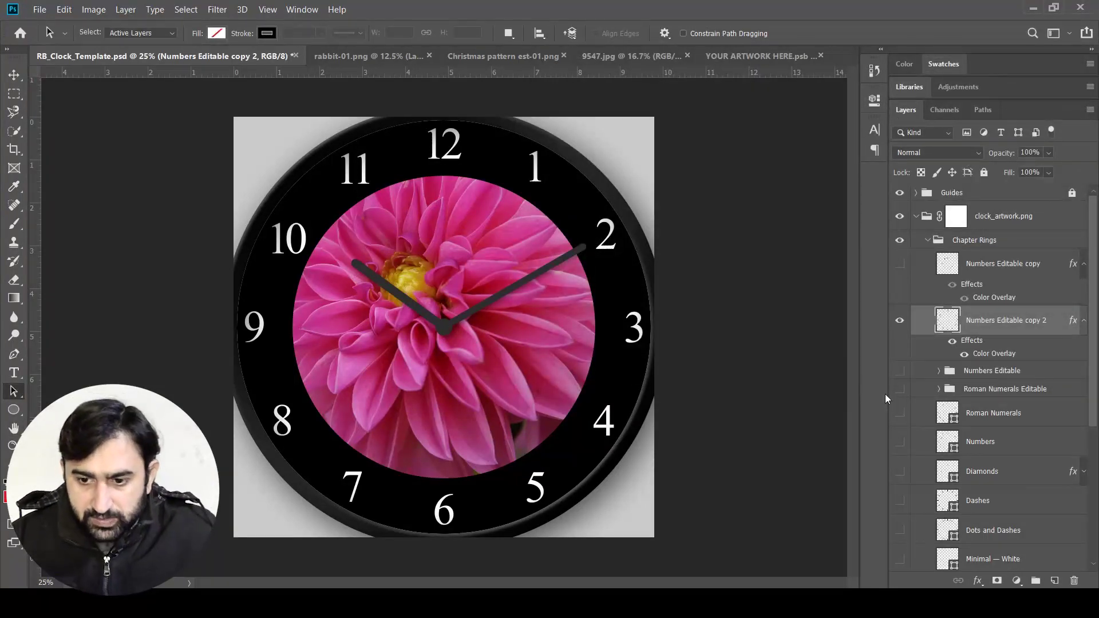
click(927, 240)
- Set the stroke width of the black Ellipse 2 ring to 480 px and deselect its layer
click(984, 394)
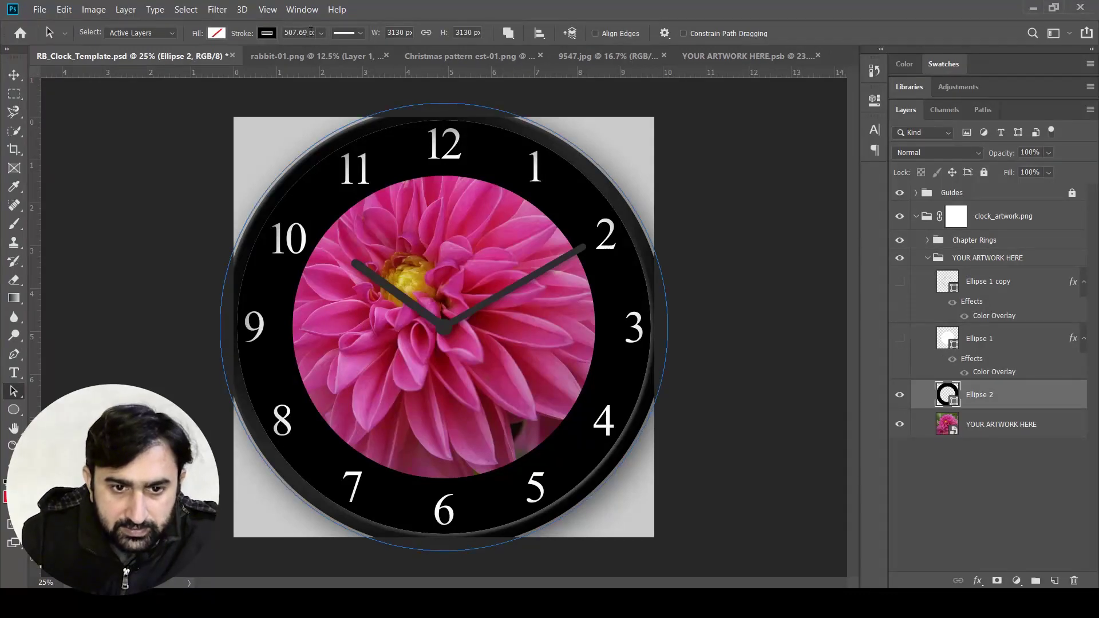
drag(286, 32, 355, 32)
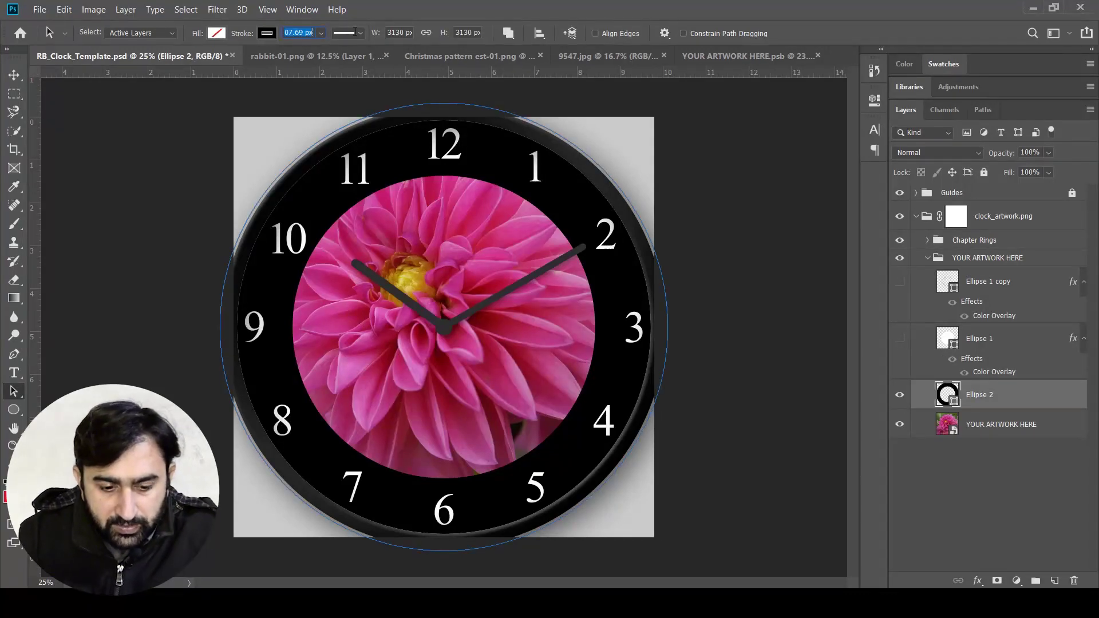
text(480)
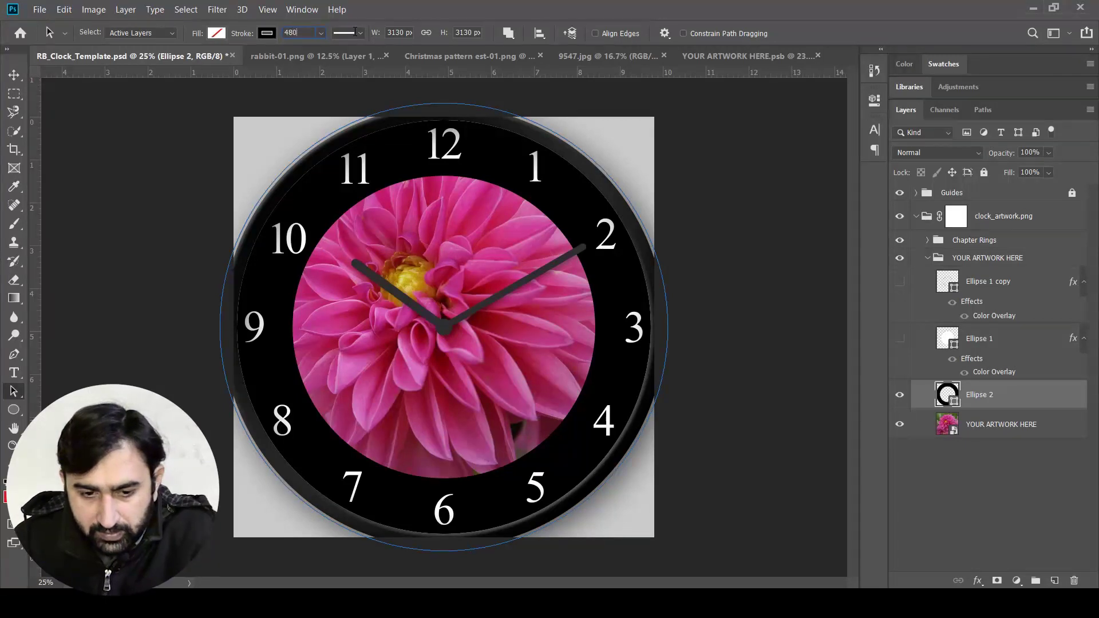
key(Return)
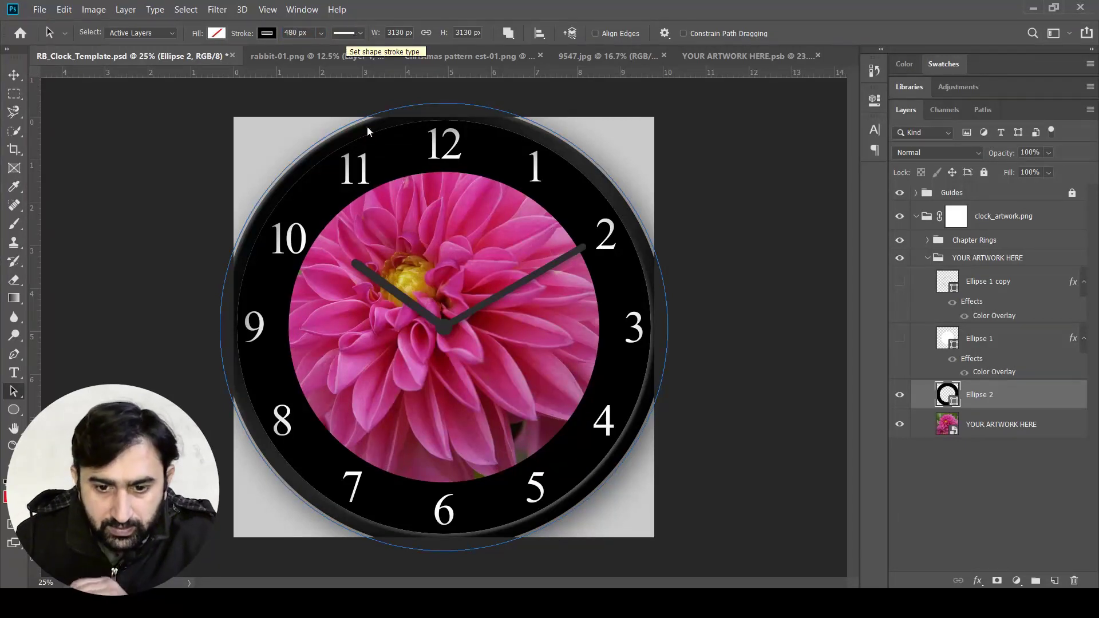
click(1009, 492)
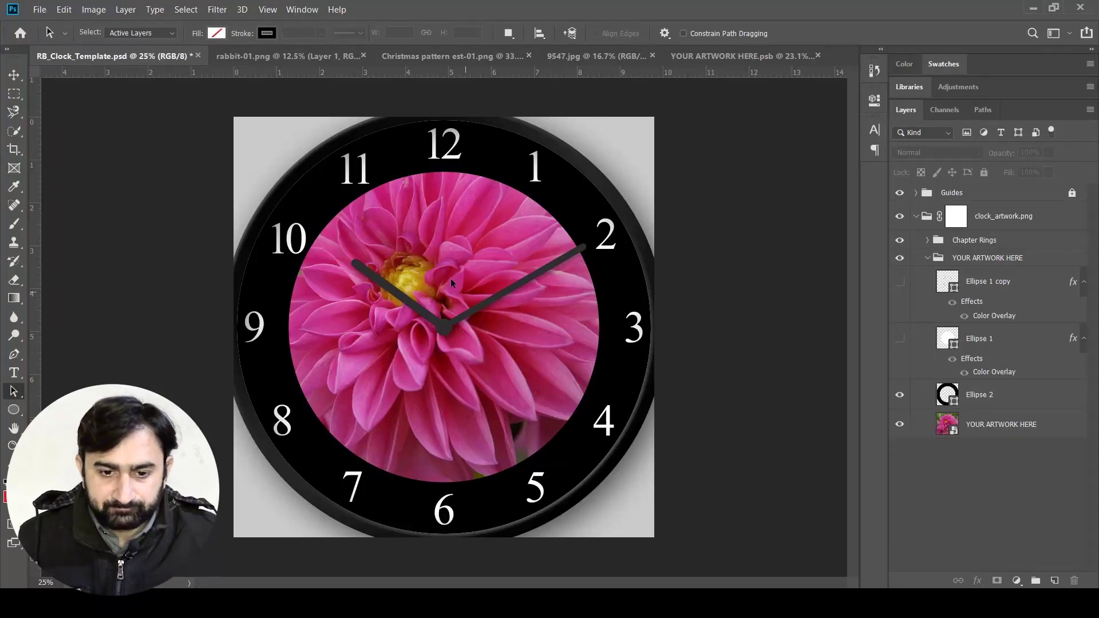
- In YOUR ARTWORK HERE.psb, scale the flower photo down while it still spans the canvas width, and hide the Pattern Fill 1 layer
click(725, 60)
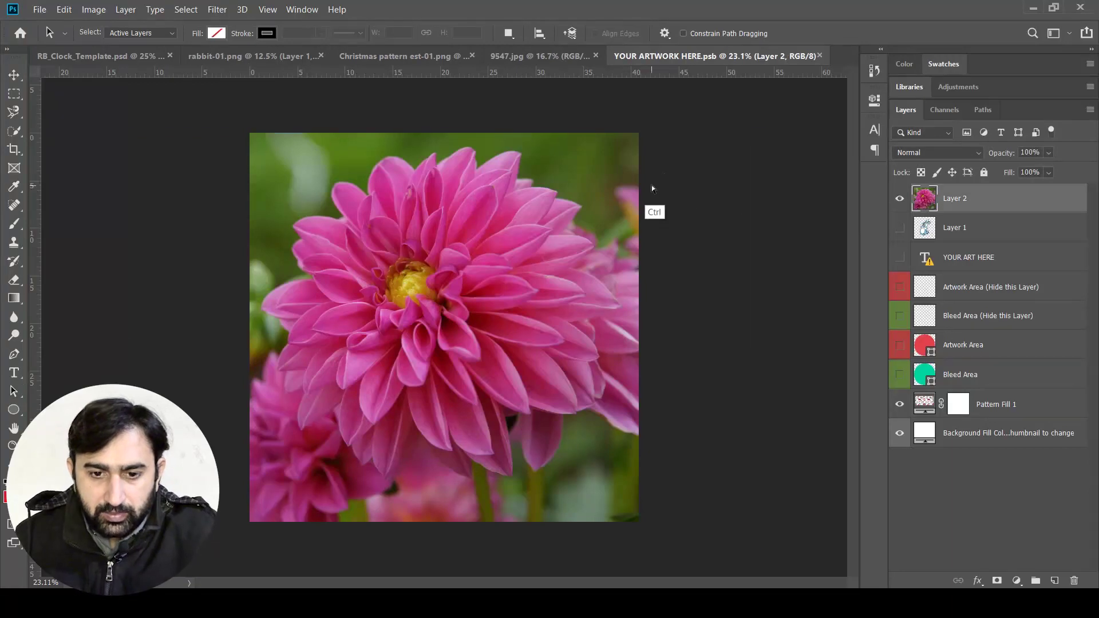
key(ctrl+t)
drag(761, 135, 694, 172)
key(Return)
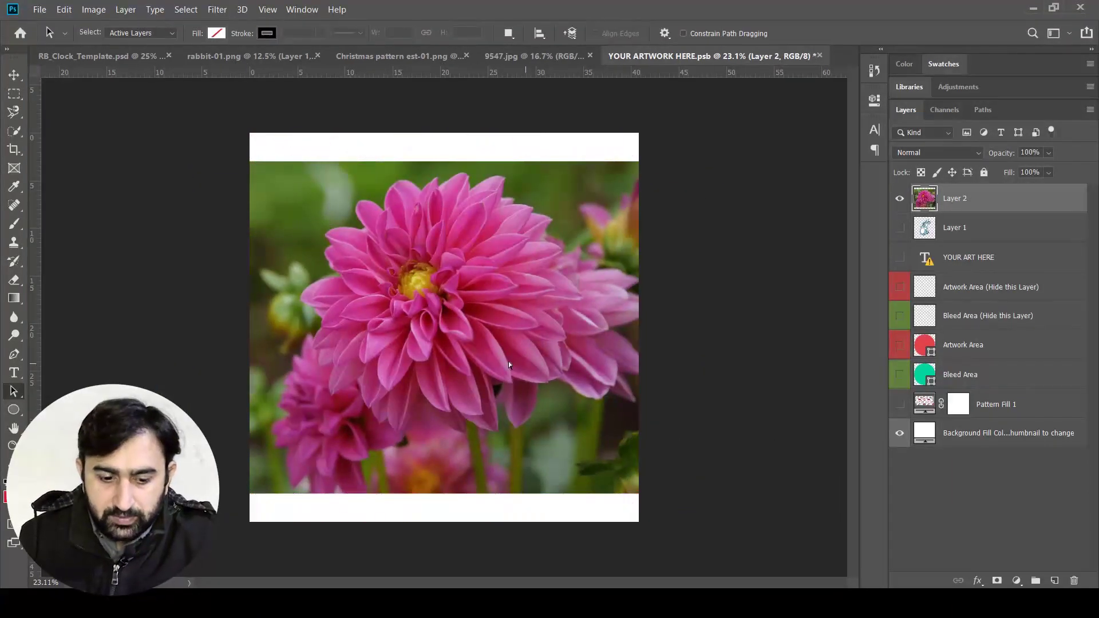
- Save the flower artwork, check it on the clock in RB_Clock_Template.psd, and return to YOUR ARTWORK HERE.psb
key(ctrl+s)
click(145, 56)
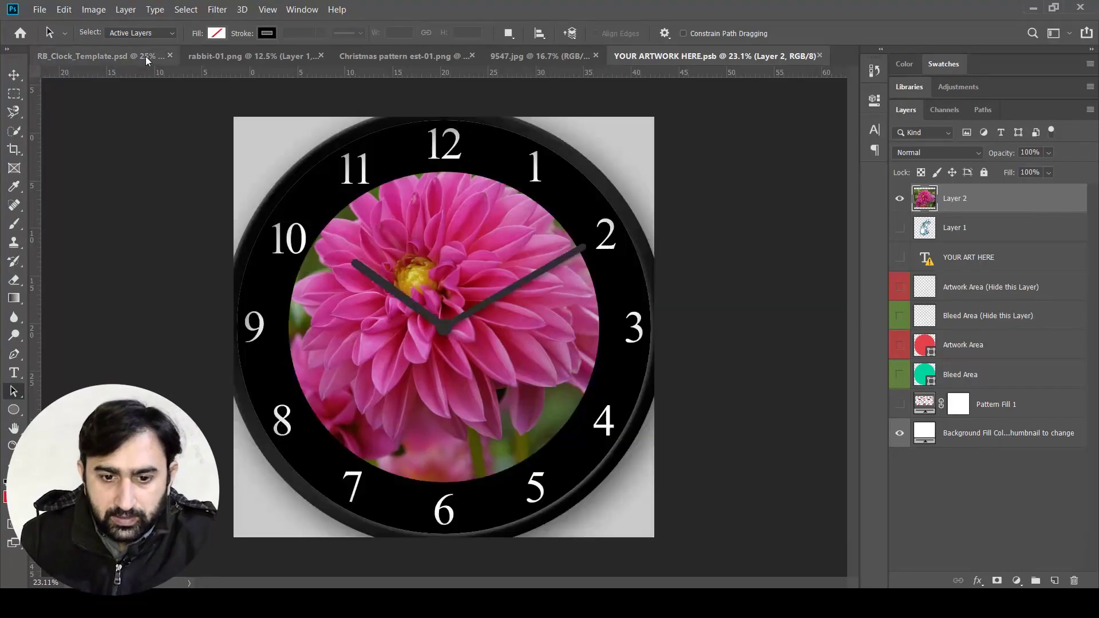
key(ctrl+shift+Tab)
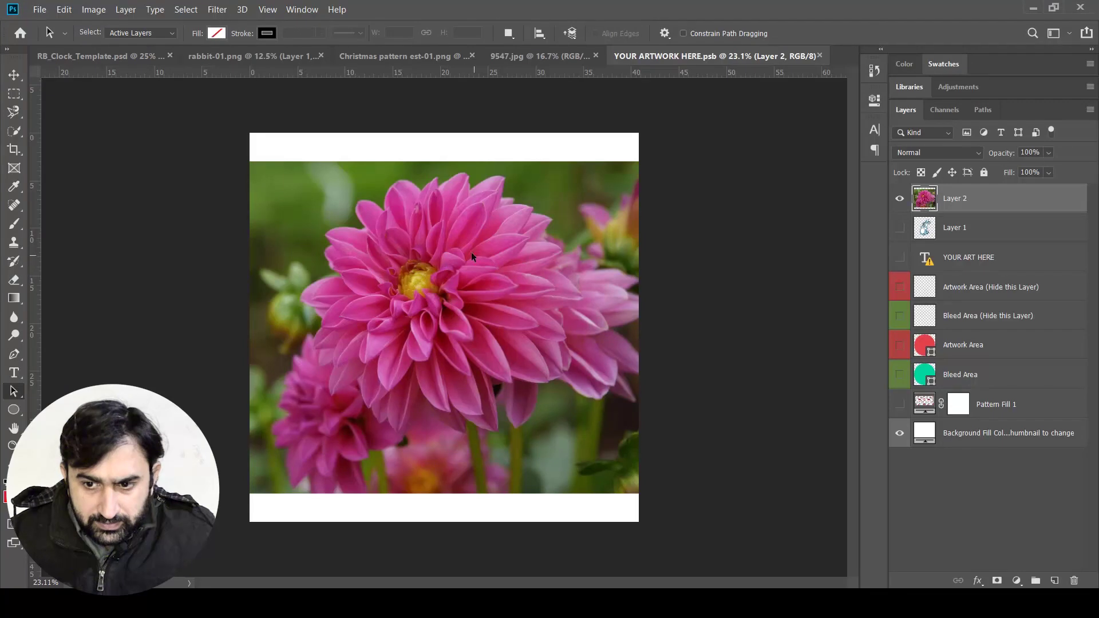
- Move the Layer 2 flower photo slightly down in the artwork file and return to RB_Clock_Template.psd
click(13, 76)
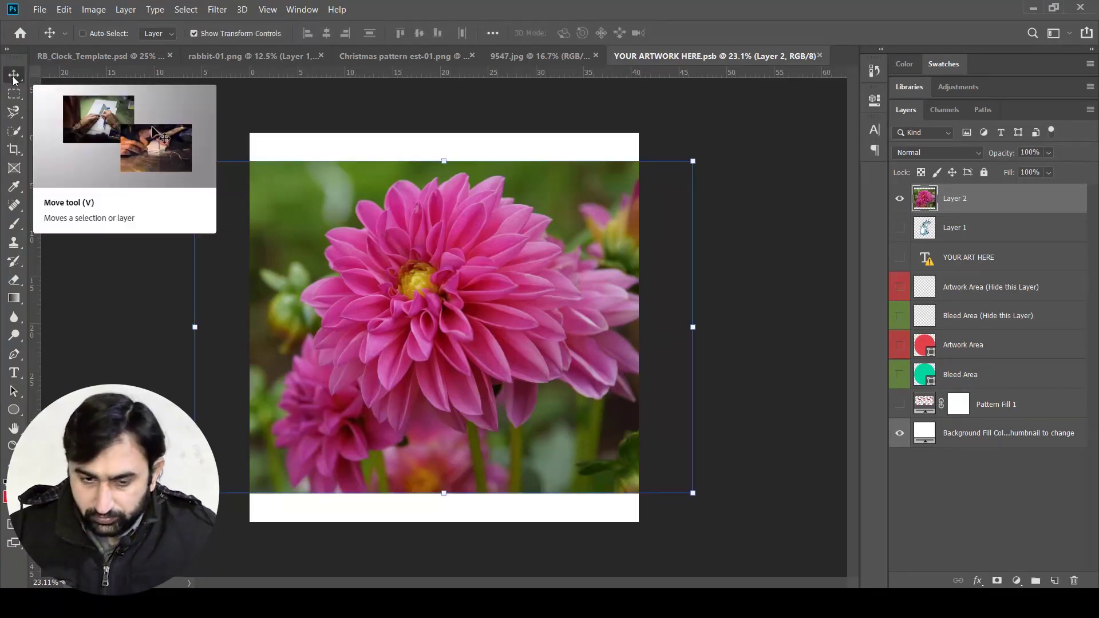
drag(479, 306, 480, 318)
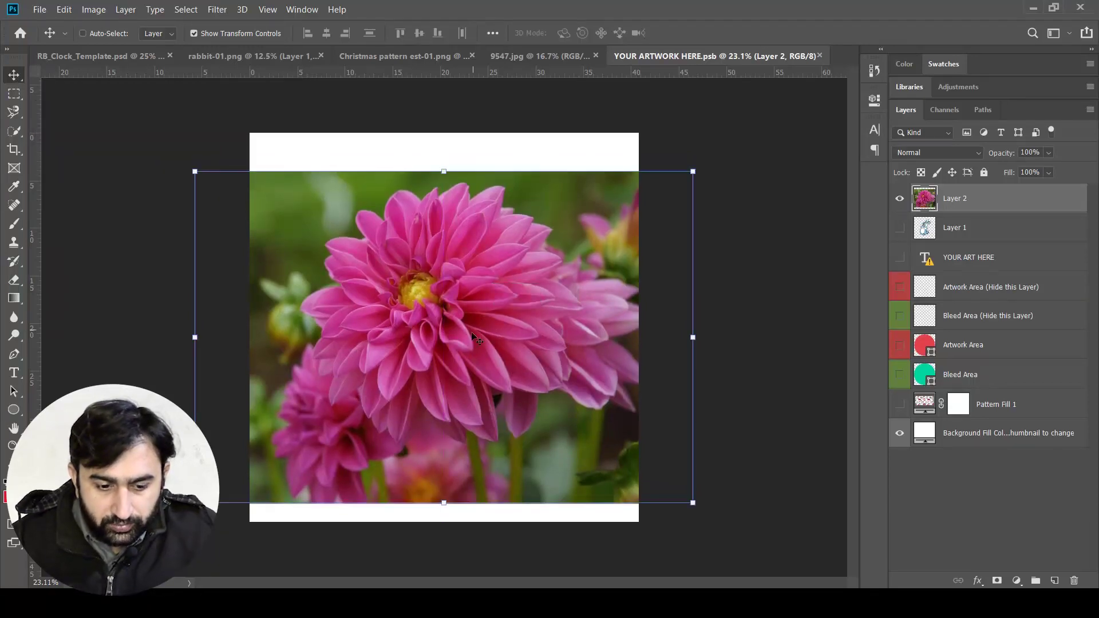
click(148, 56)
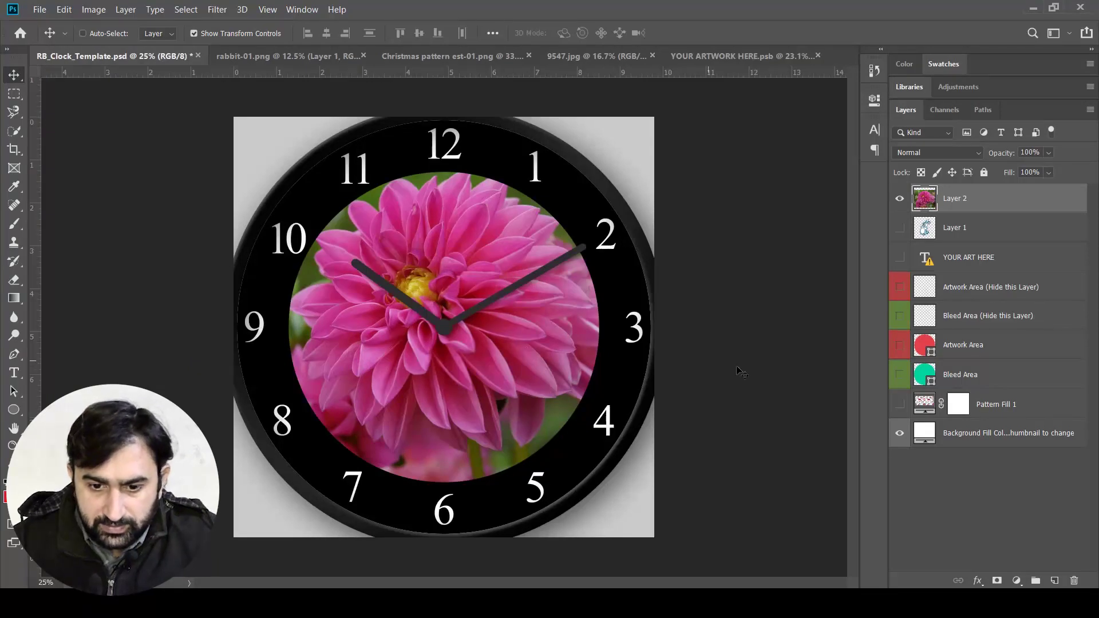
- Try reduced opacities such as 47% and 68% on the Ellipse 2 ring layer, and restore it to 100%
click(1051, 392)
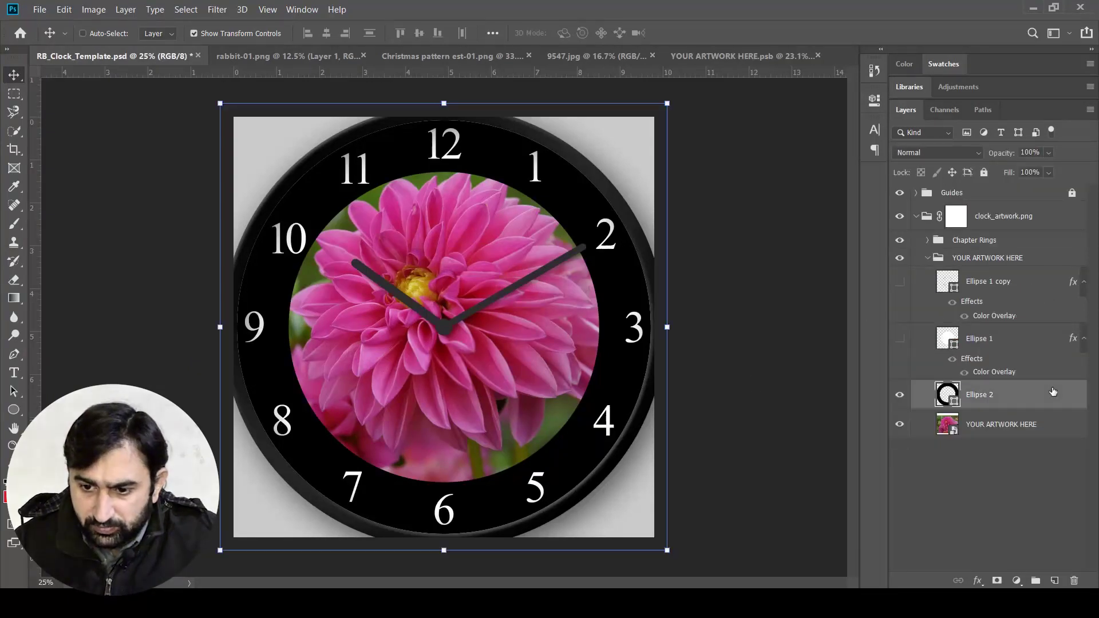
click(1048, 153)
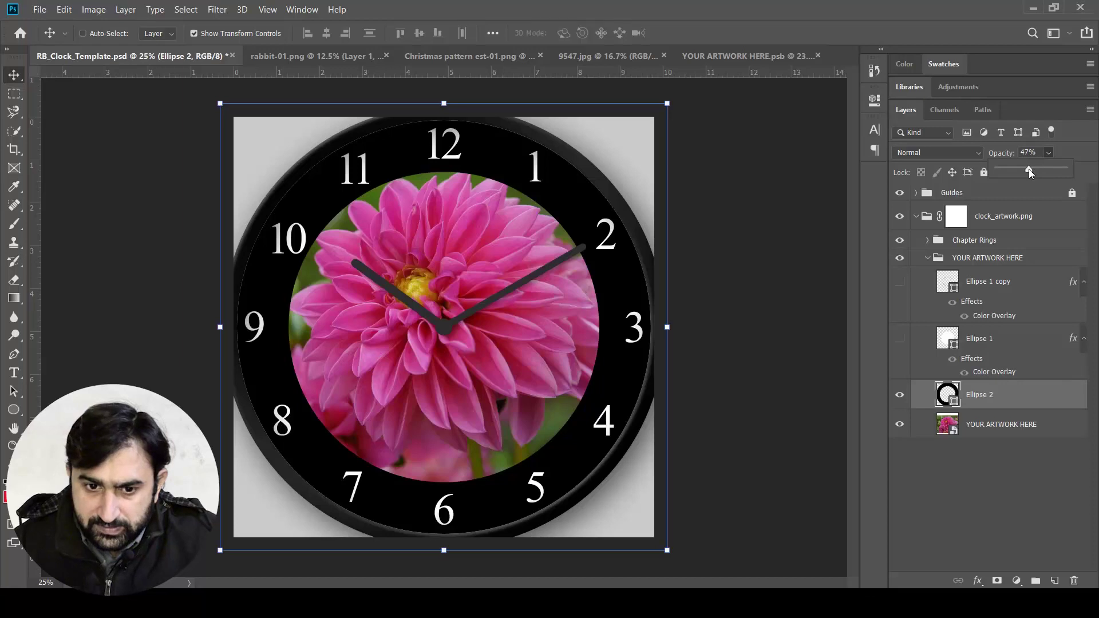
drag(1029, 169, 1031, 169)
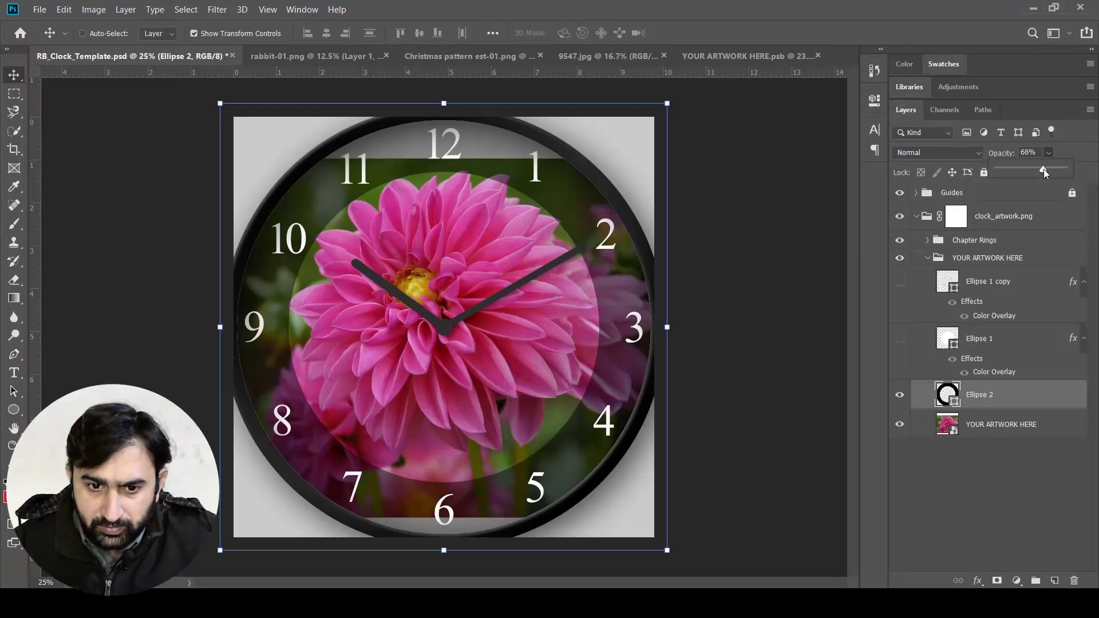
drag(1060, 171, 1097, 175)
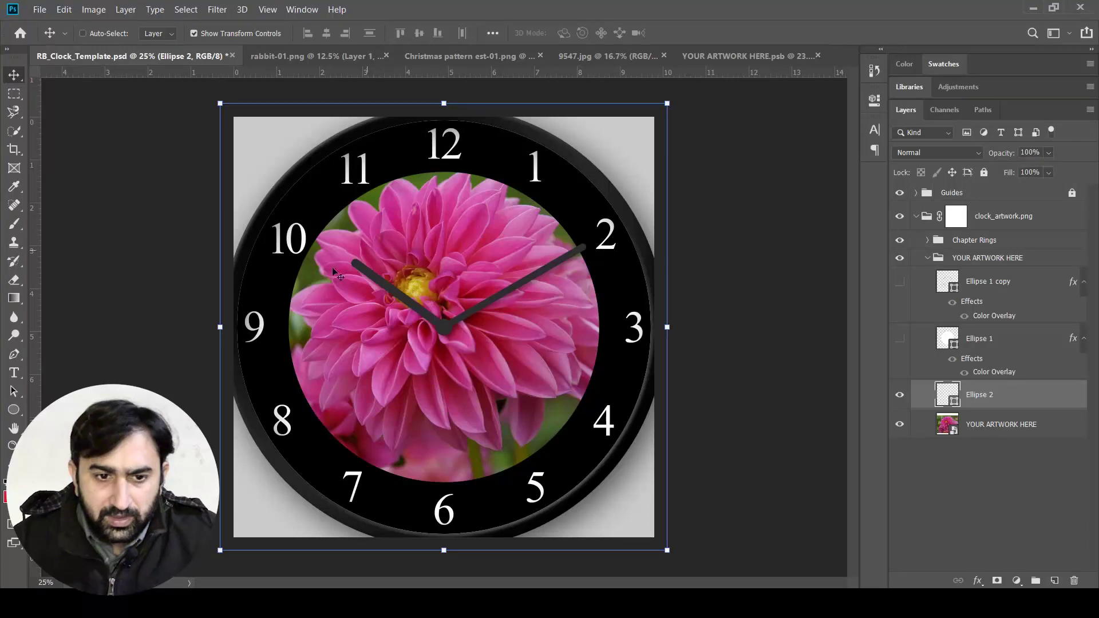
- Add a Color Overlay to the Ellipse 2 ring layer in a dark pink (b02869) sampled from the flower's petals
double_click(1035, 396)
click(606, 242)
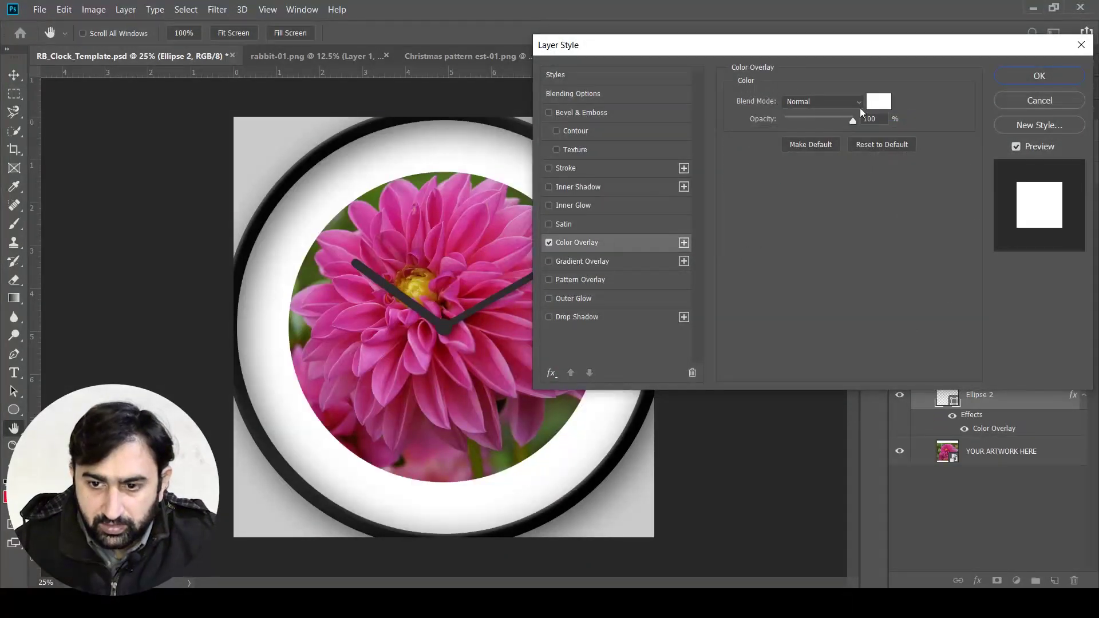
click(877, 102)
click(427, 178)
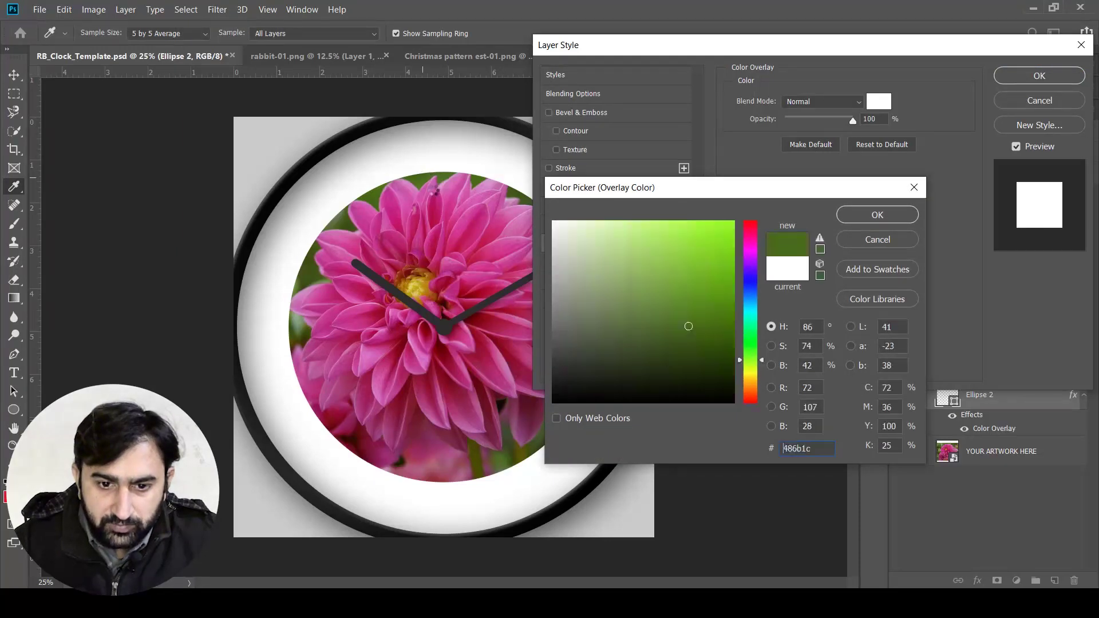
click(433, 397)
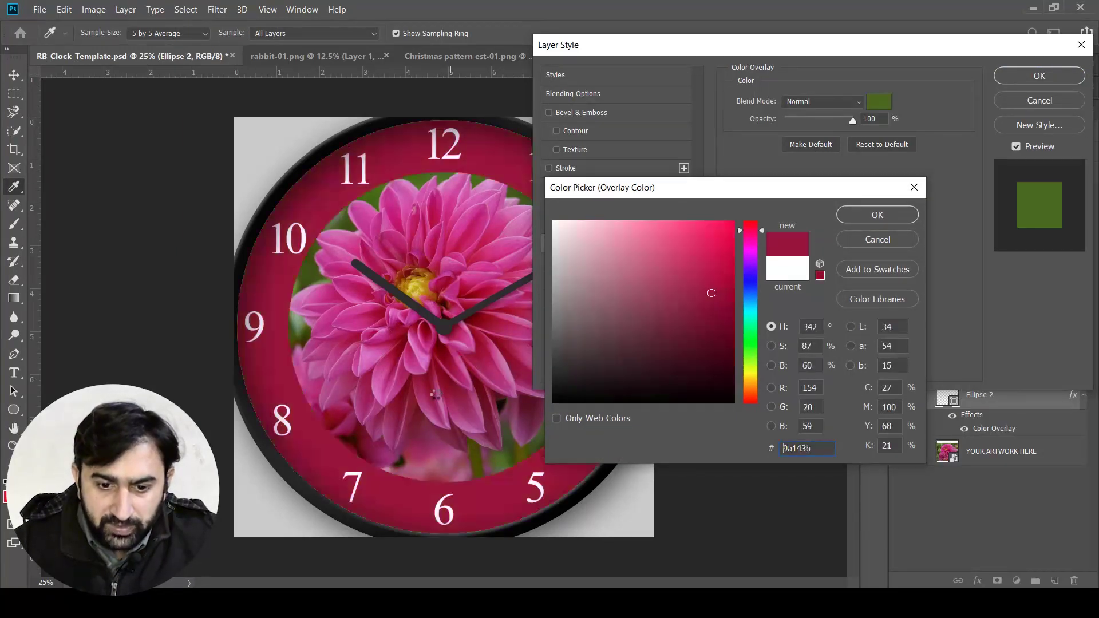
click(428, 396)
click(438, 428)
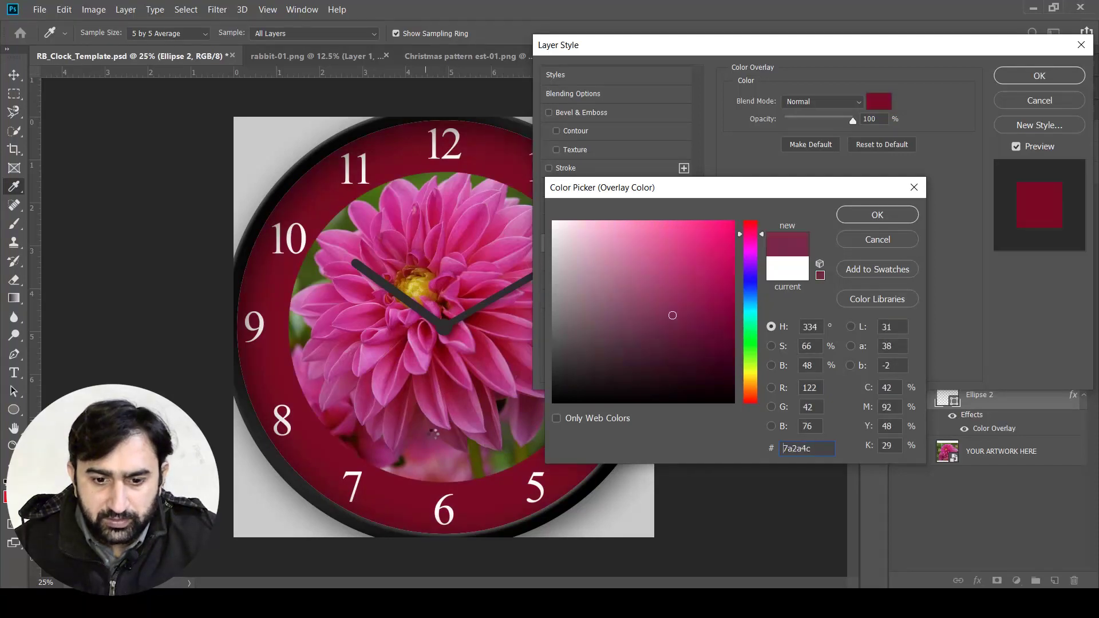
click(378, 356)
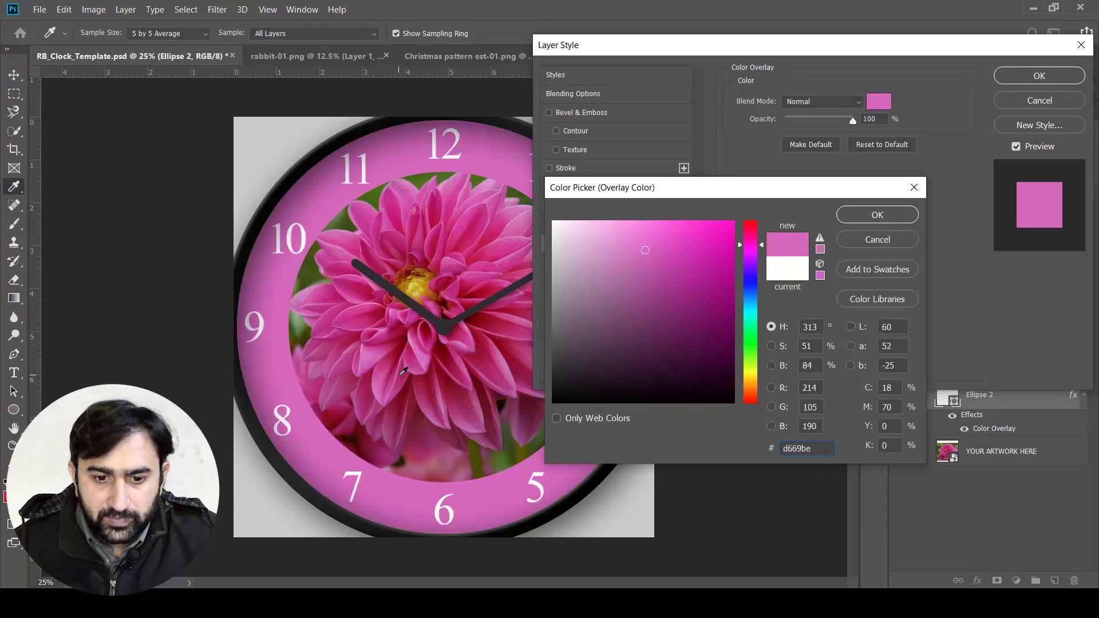
click(404, 378)
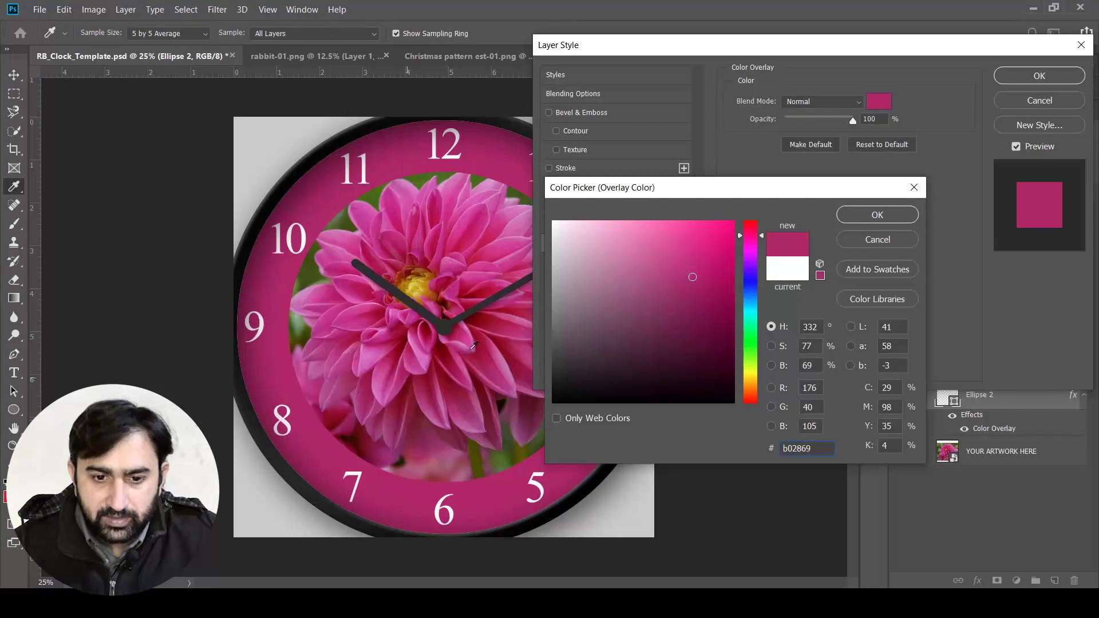
click(876, 215)
click(1039, 75)
key(v)
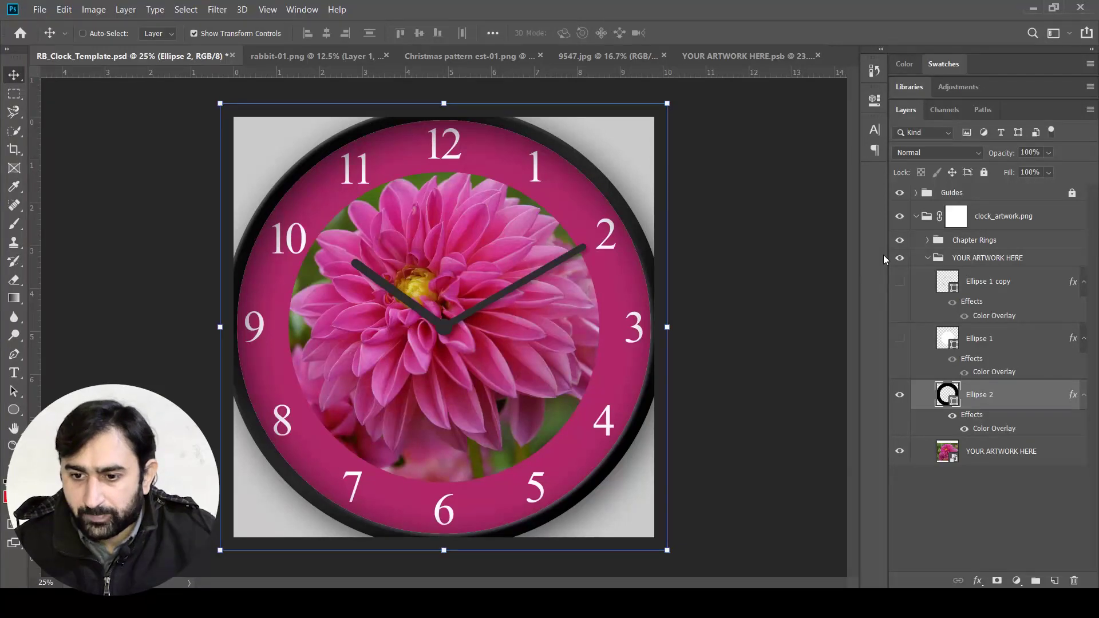
- In the Chapter Rings group, hide Numbers Editable copy 2 and show the Dashes layer, leaving the group collapsed
click(927, 241)
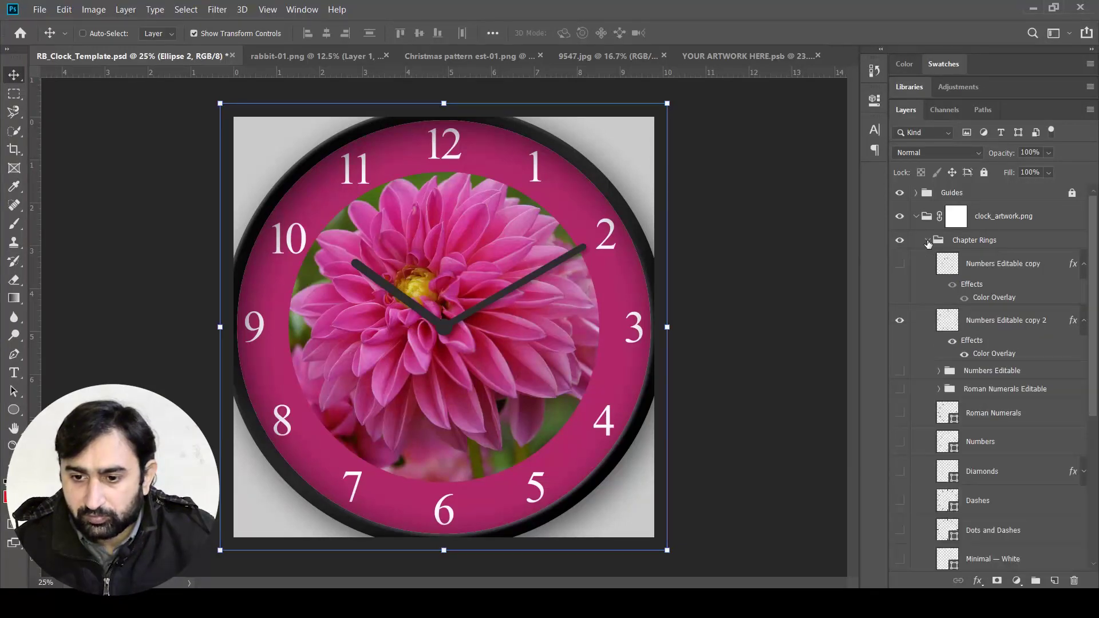
click(899, 322)
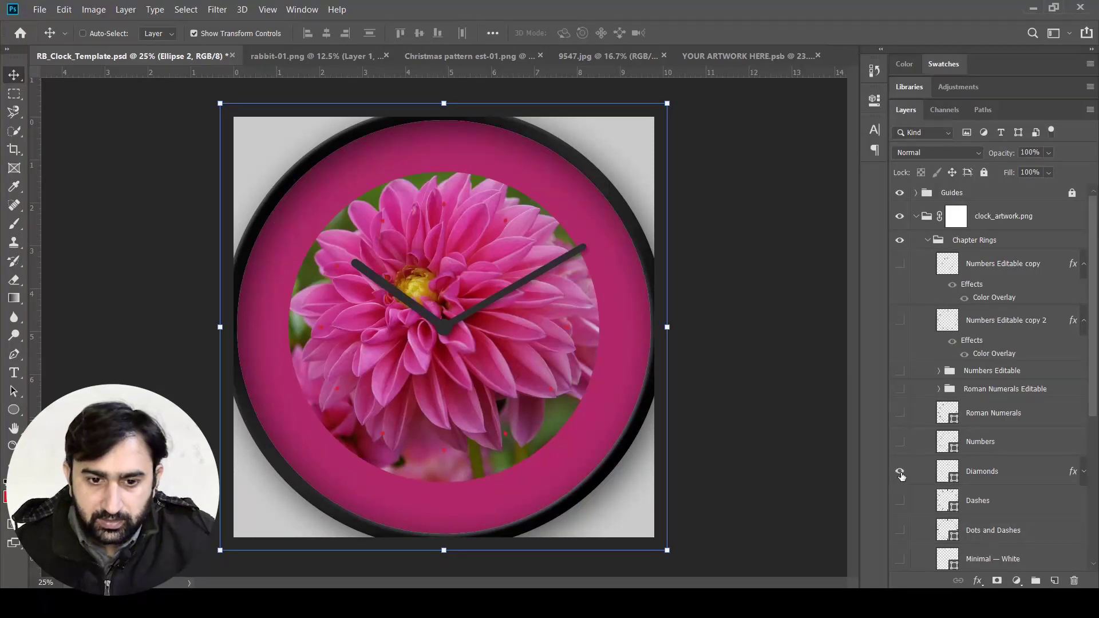
click(900, 501)
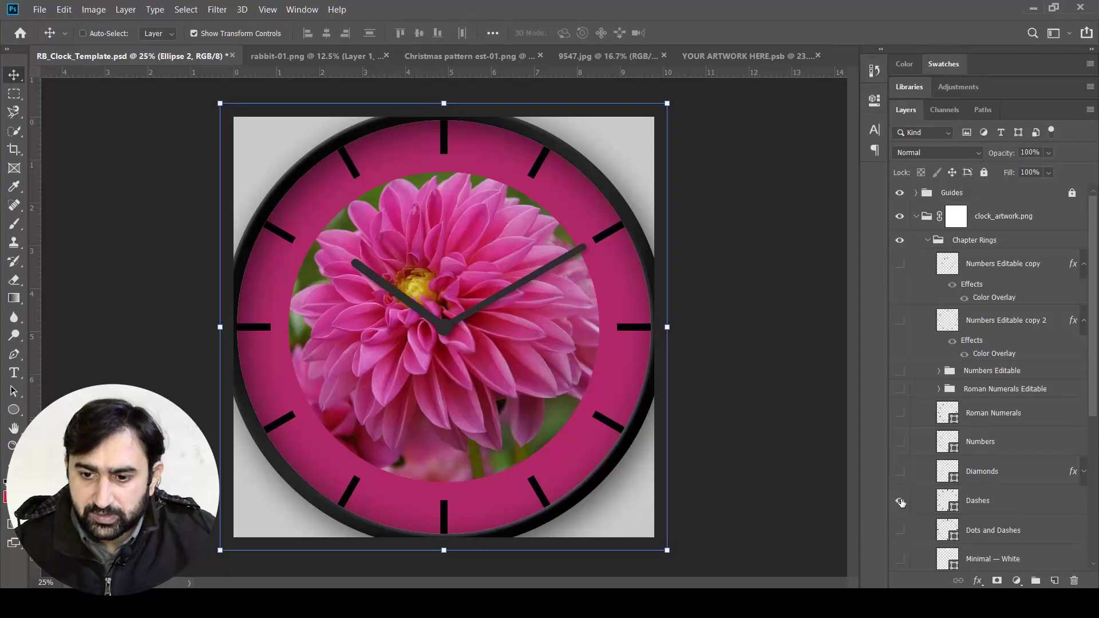
click(928, 240)
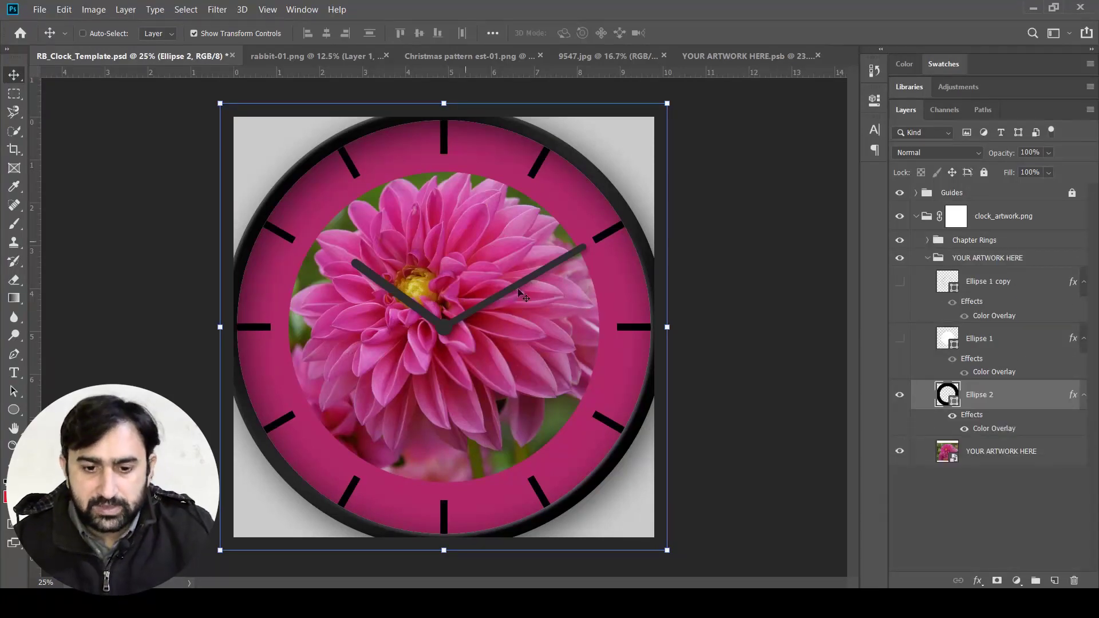